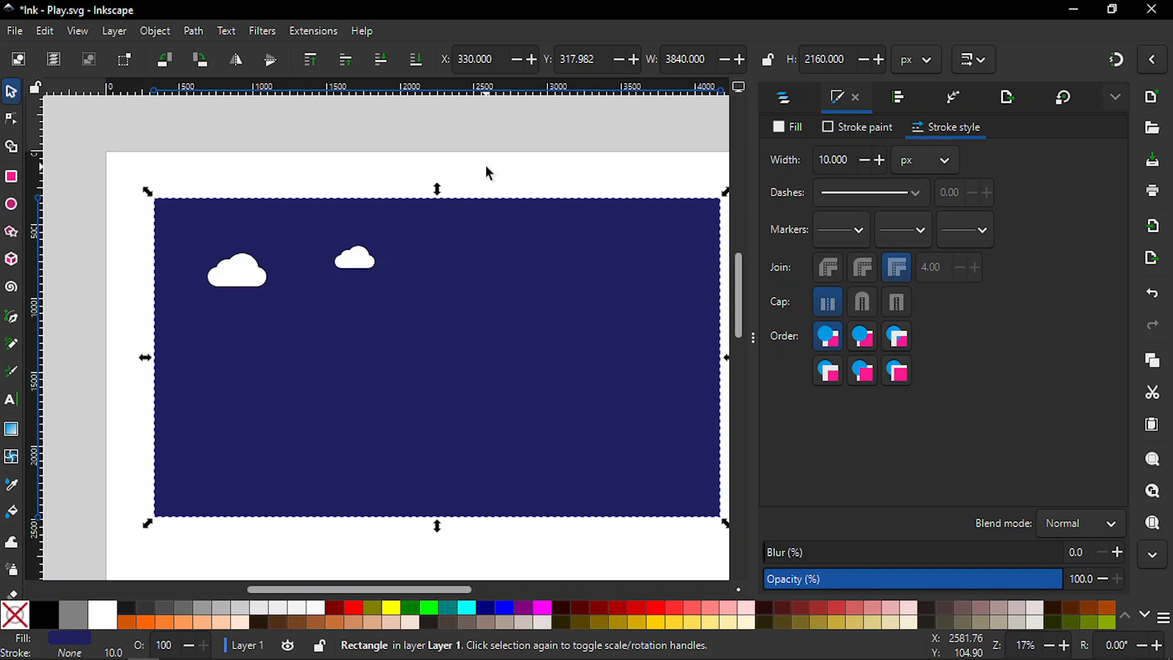
# - Check the document's page properties and the dimensions of the two clouds
pyautogui.hotkey('ctrl', 'shift', 'd')
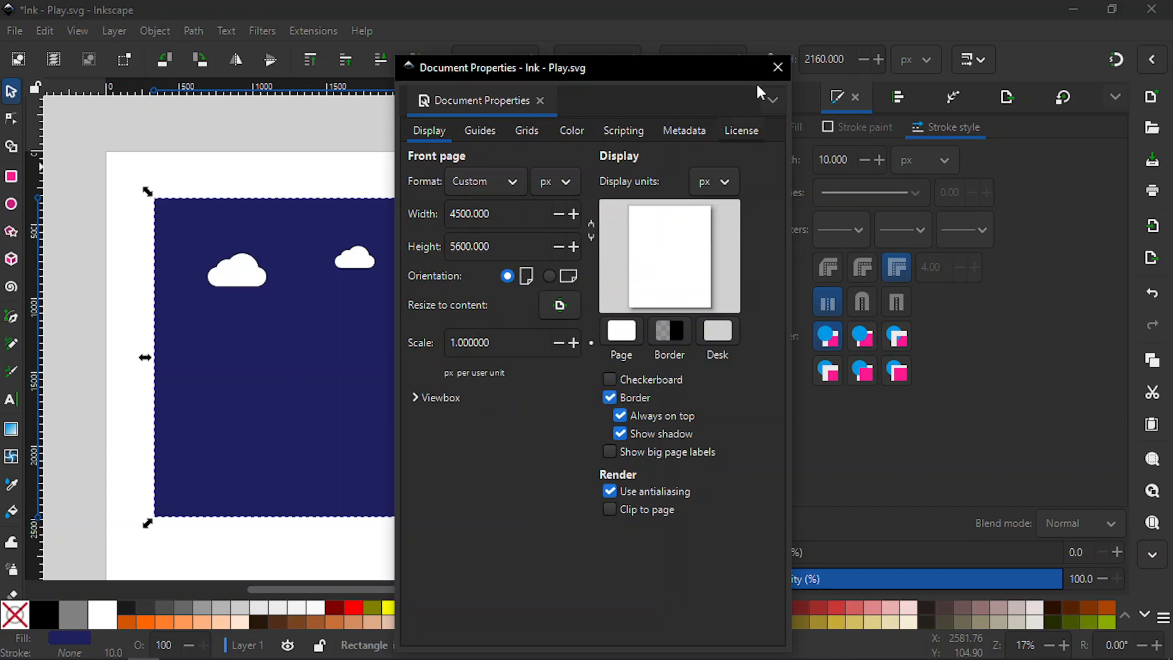
pyautogui.click(777, 70)
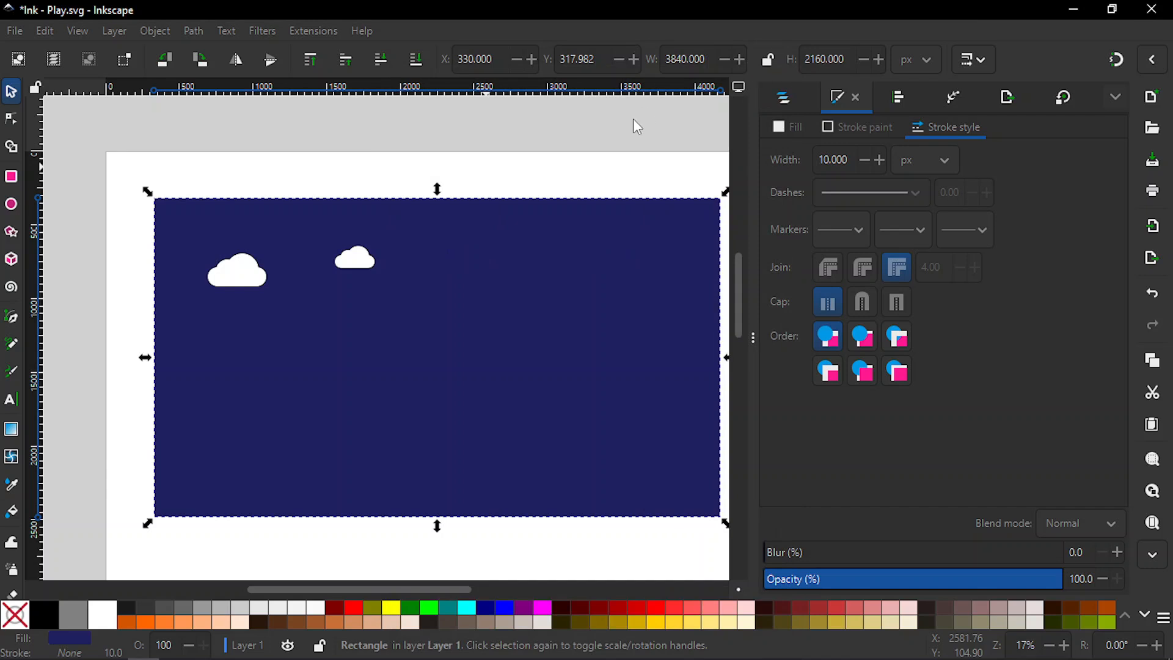
pyautogui.click(244, 272)
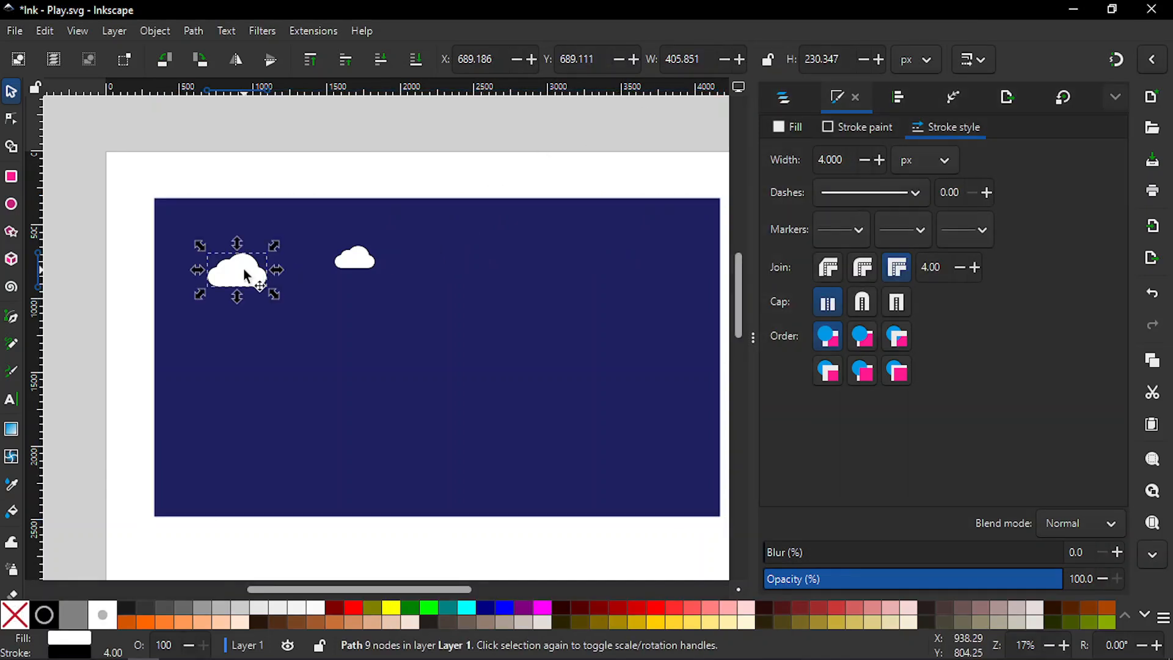
pyautogui.click(356, 262)
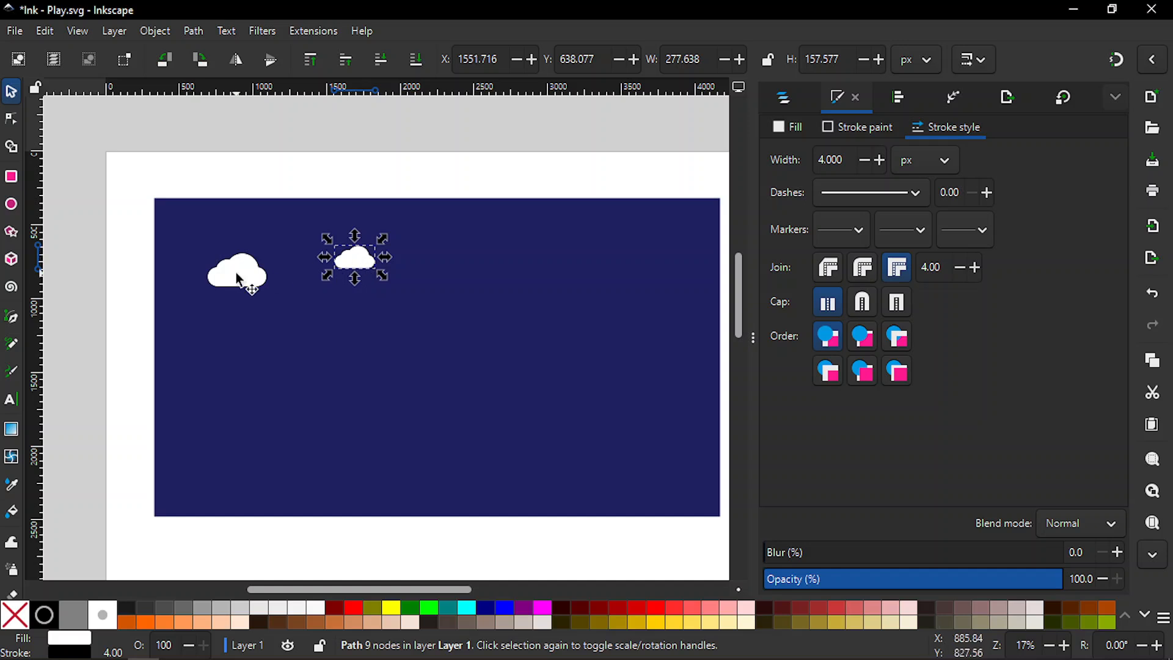
pyautogui.click(261, 179)
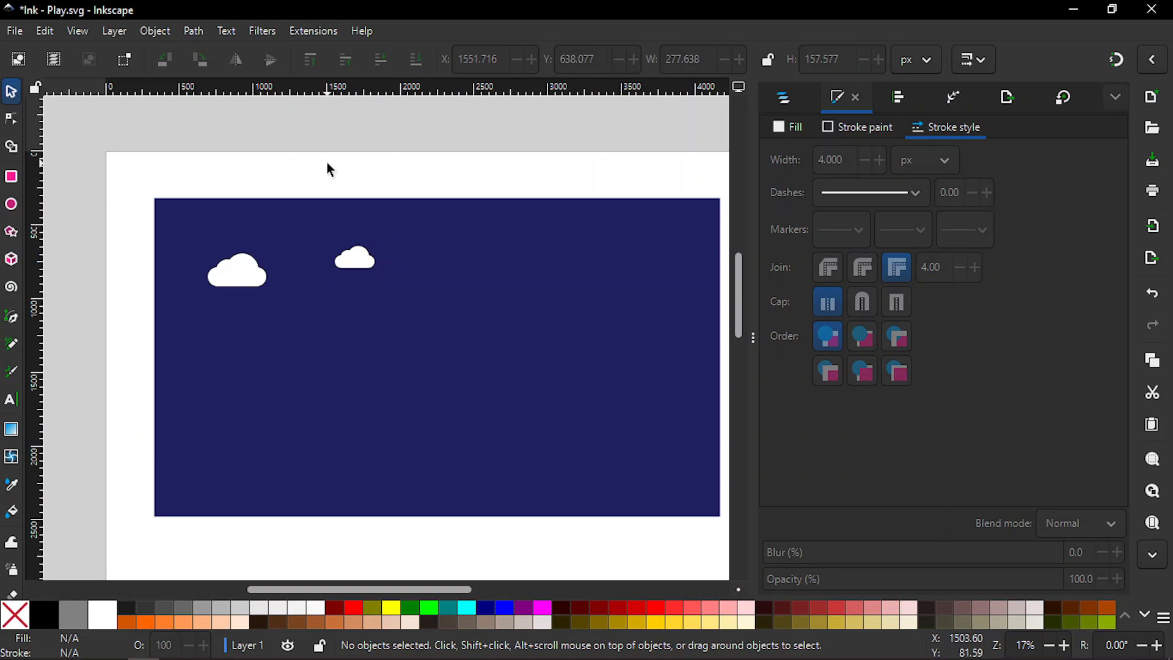
# - Select the background and both clouds for export and choose the Animation folder as the destination
pyautogui.hotkey('ctrl', 'a')
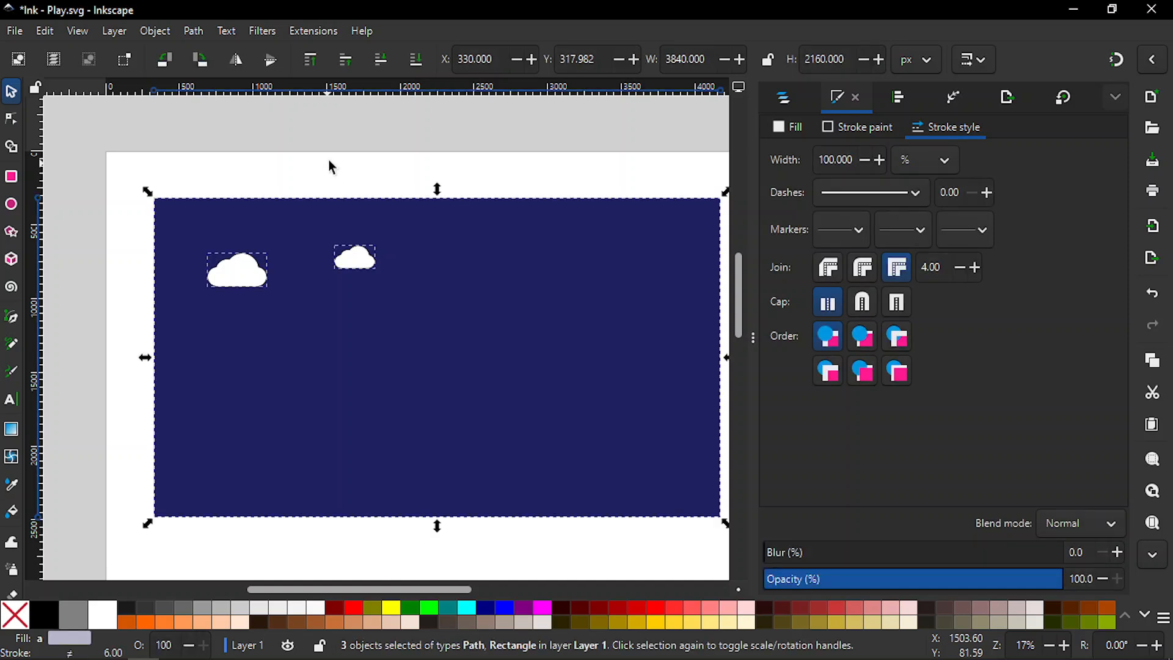
pyautogui.click(1009, 98)
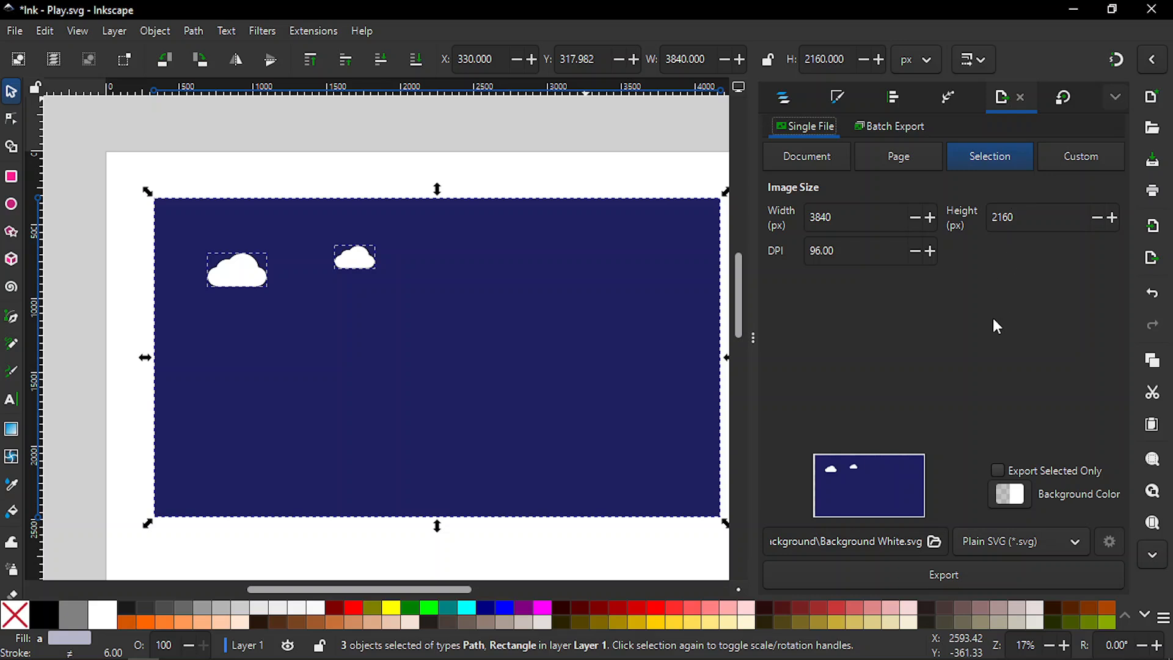
pyautogui.click(935, 543)
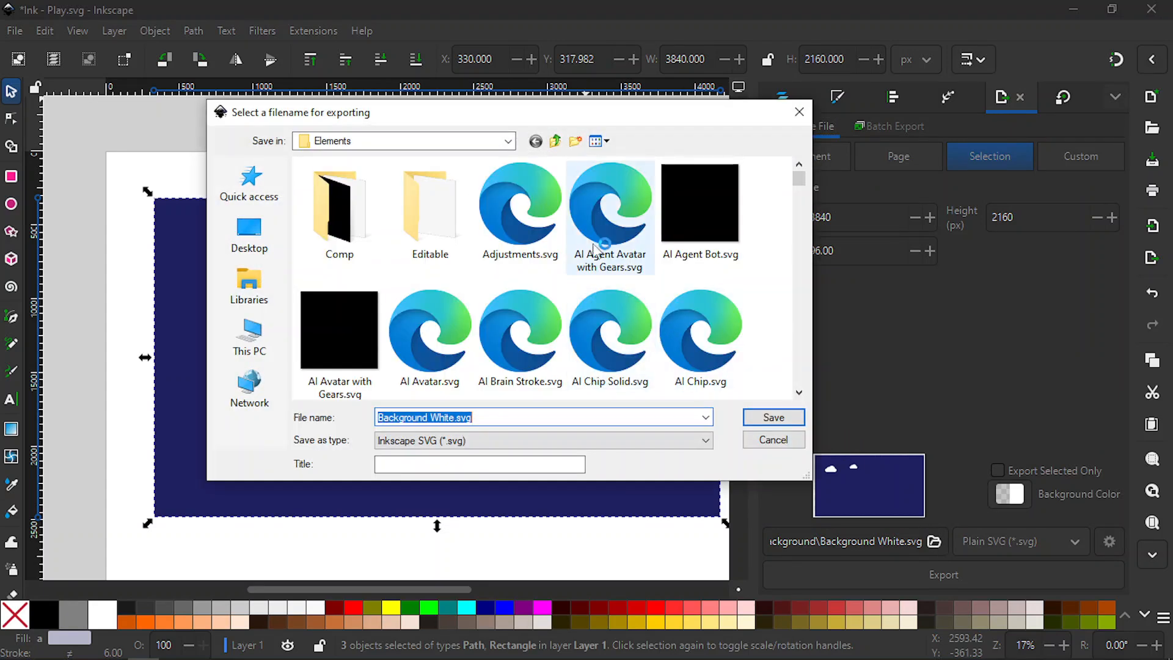
pyautogui.click(508, 141)
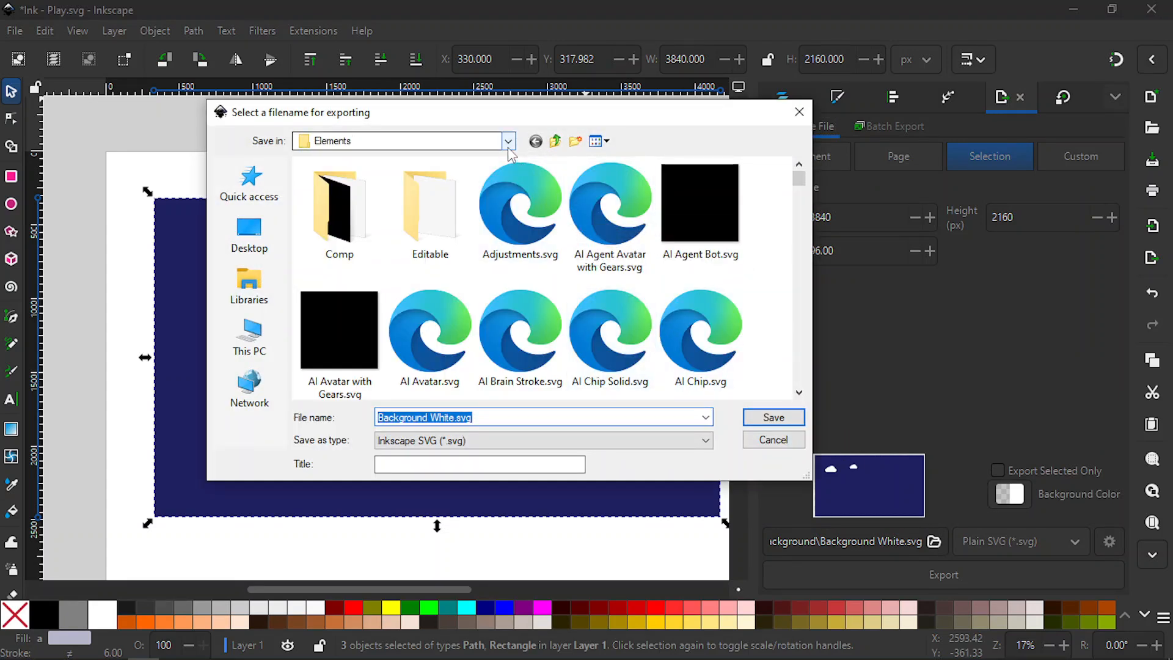
pyautogui.click(508, 142)
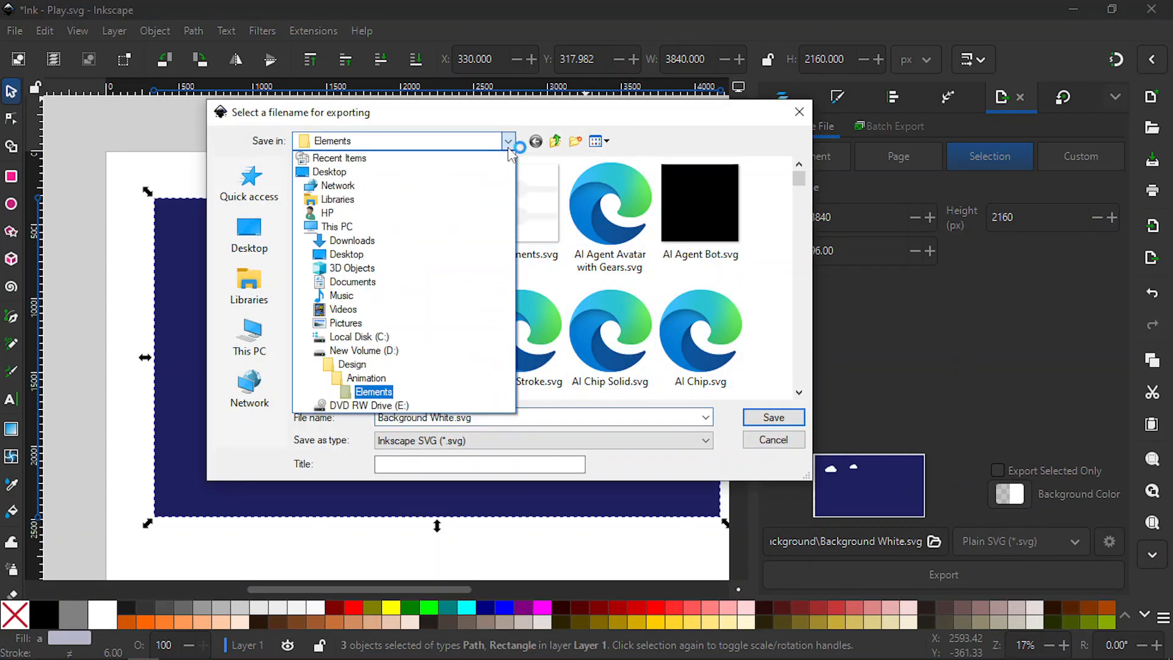
pyautogui.click(393, 378)
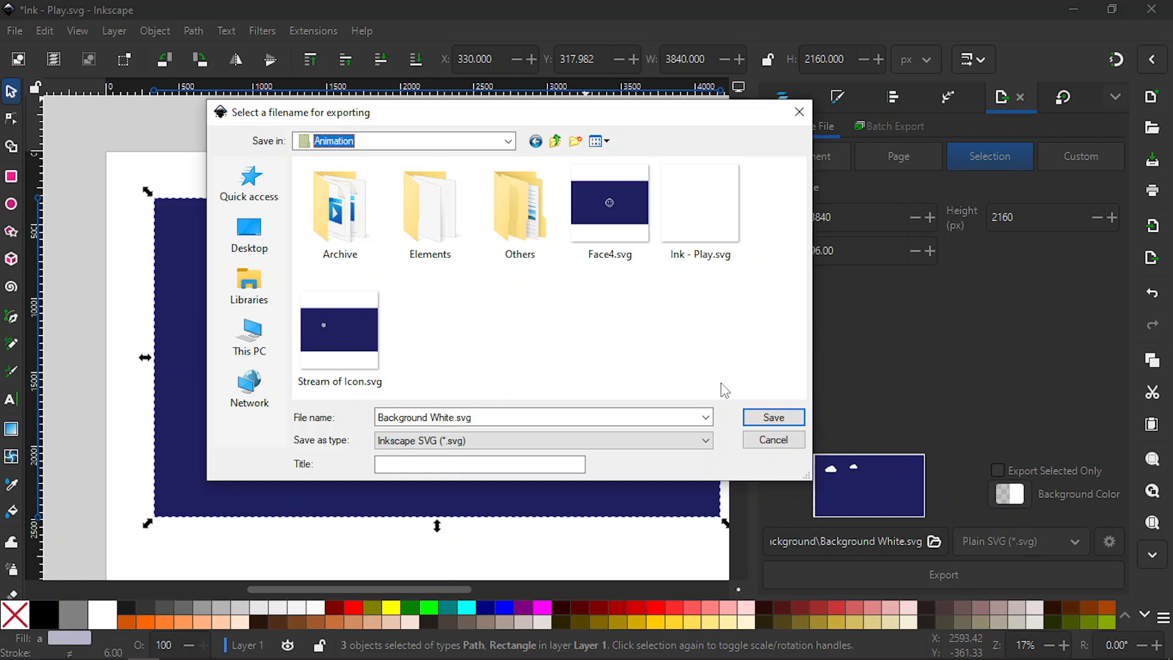
# - Export the selection as a Plain SVG file named Floating Cloud
pyautogui.click(574, 441)
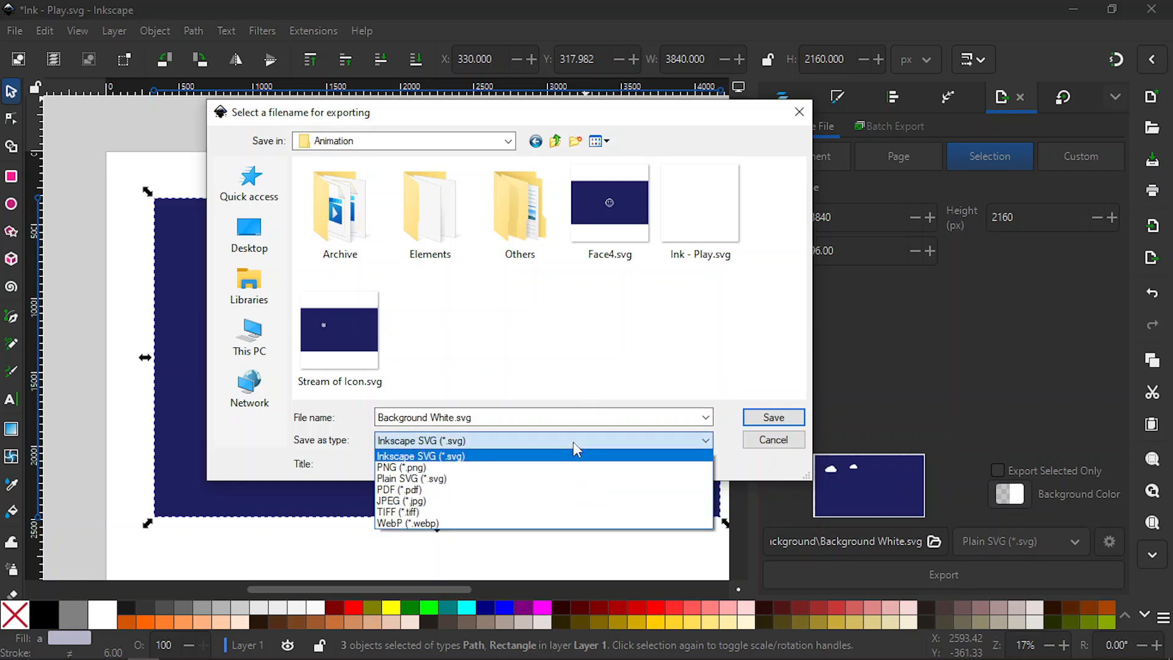
pyautogui.click(565, 479)
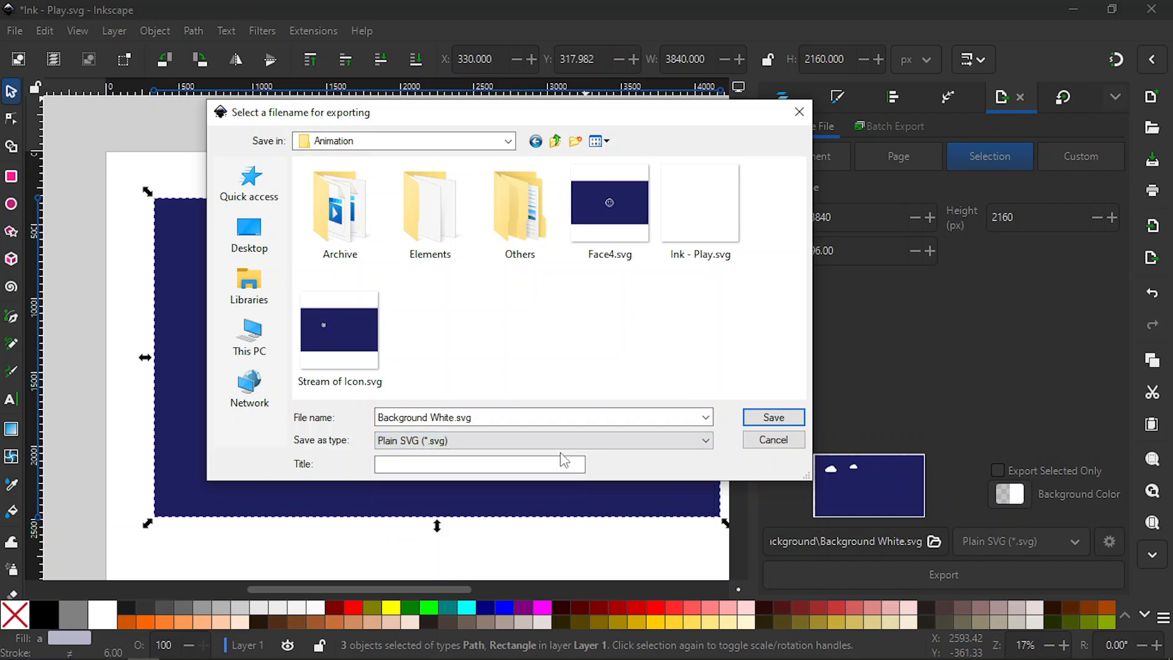
pyautogui.doubleClick(562, 418)
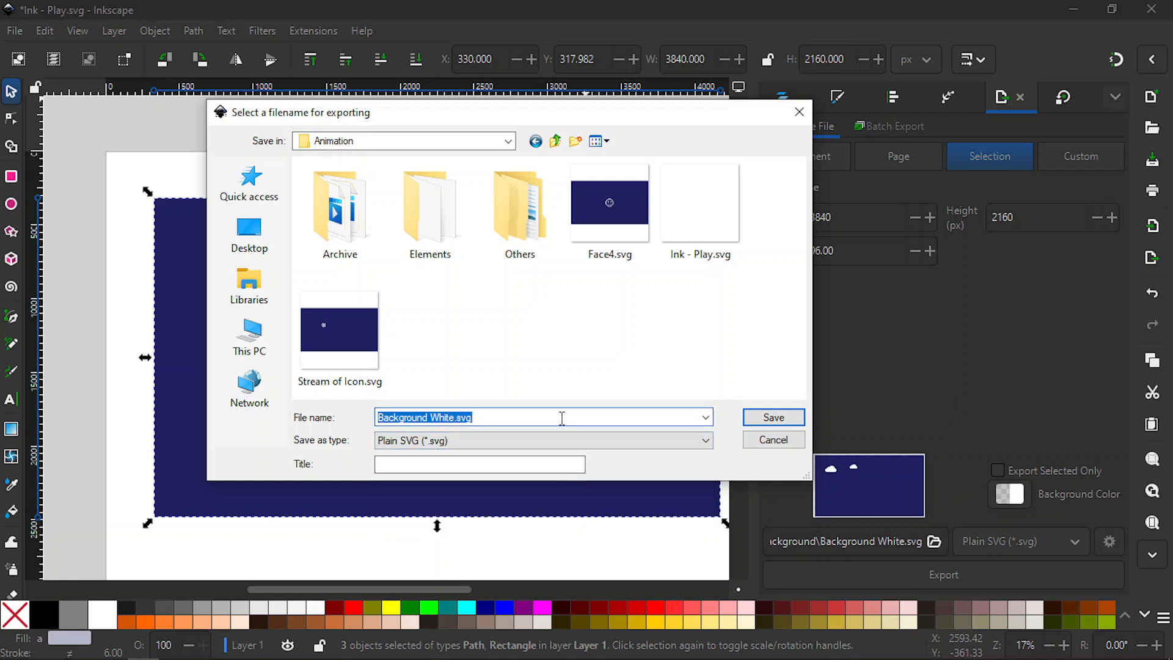
pyautogui.write('F')
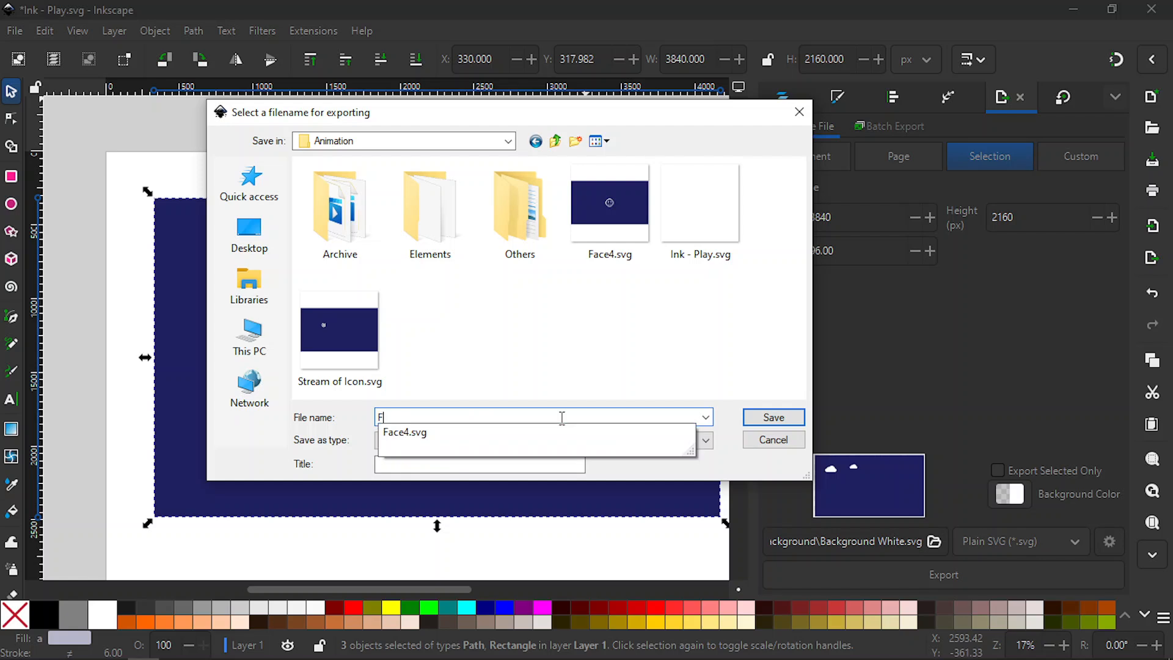
pyautogui.write('loating Cloud')
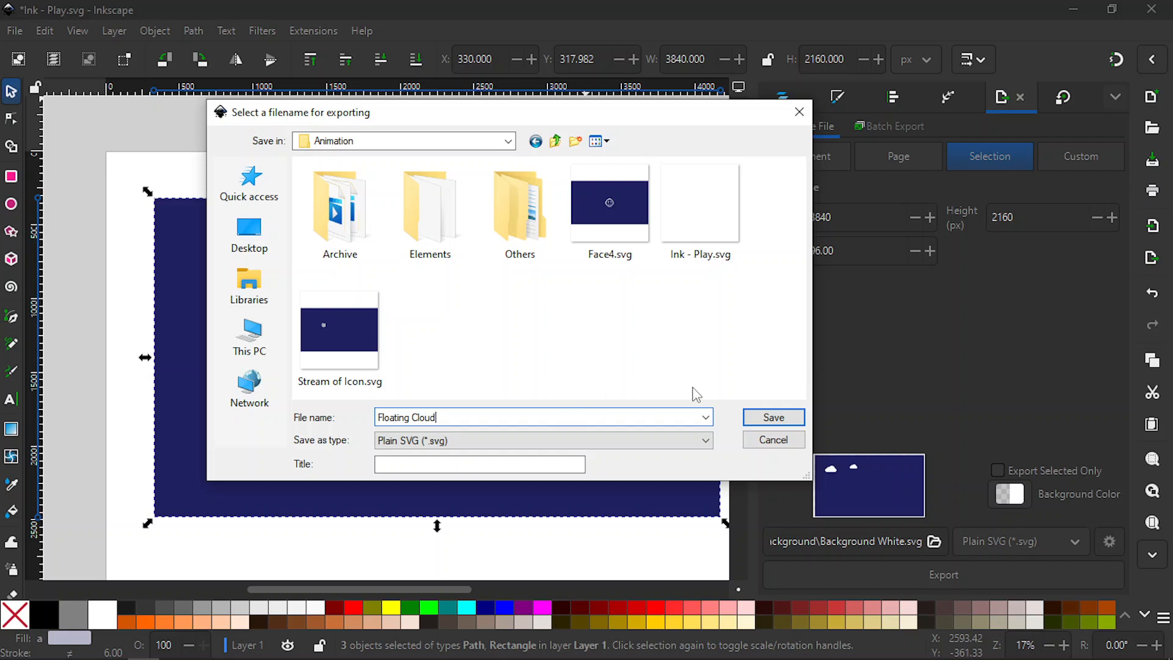
pyautogui.click(768, 420)
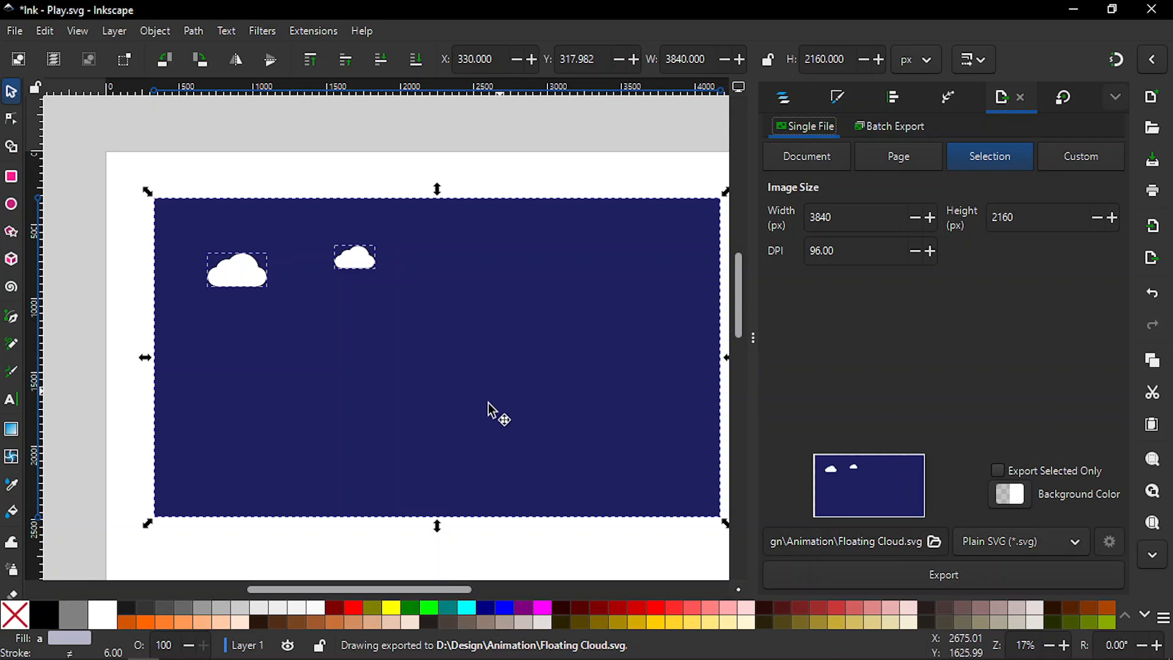
# - Switch to Friction and set the end of Scene 0's duration to 900 frames, keeping the transparent background
pyautogui.moveTo(442, 590); pyautogui.dragTo(451, 588)
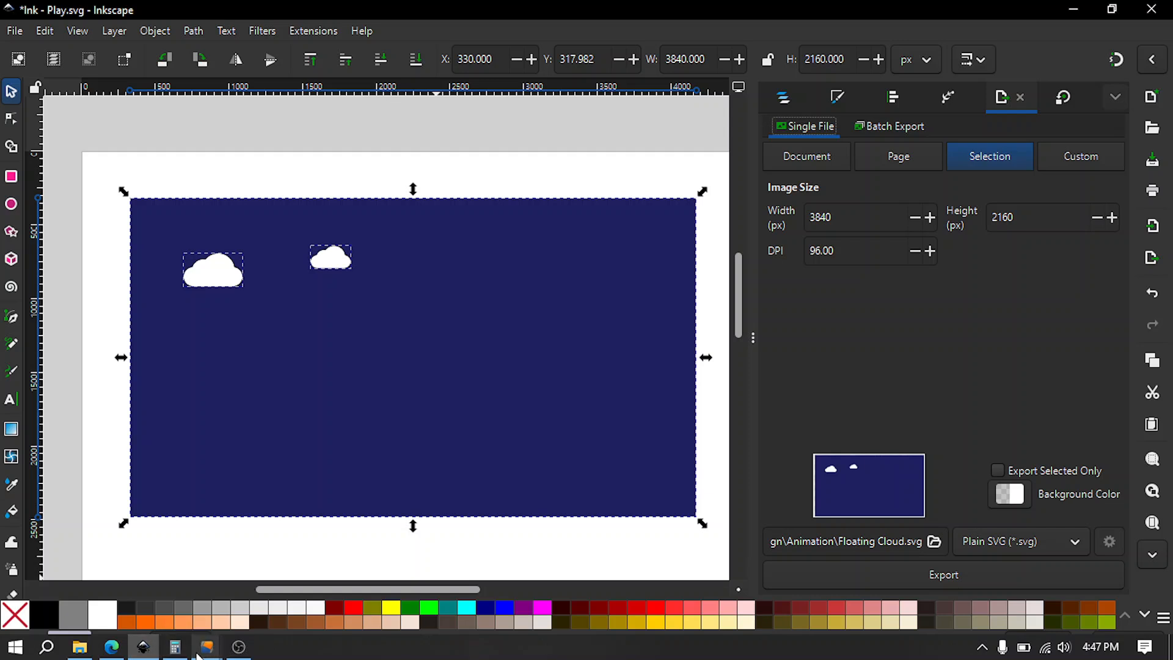
pyautogui.moveTo(198, 655)
pyautogui.click(296, 571)
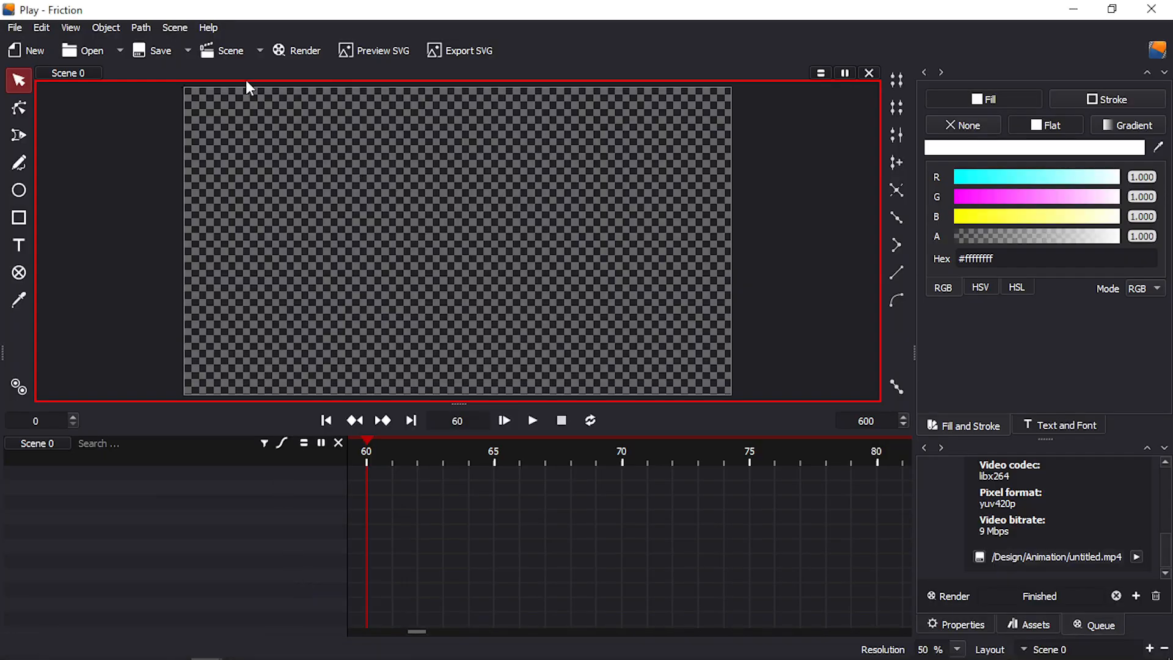
pyautogui.click(217, 46)
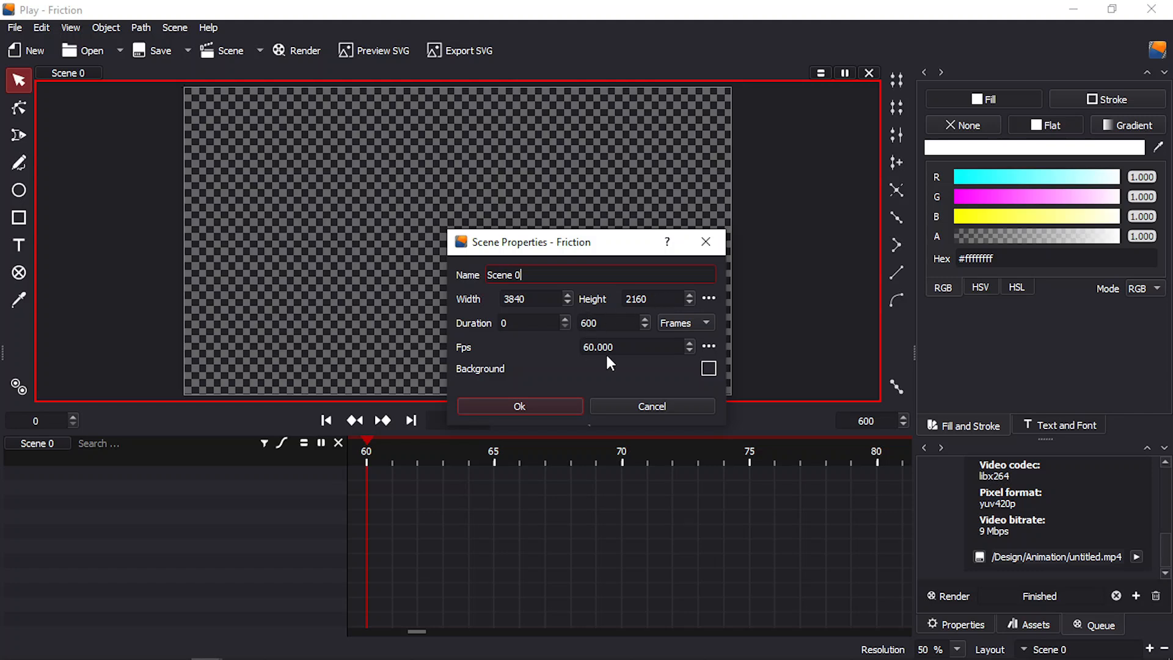
pyautogui.click(588, 323)
pyautogui.write('9')
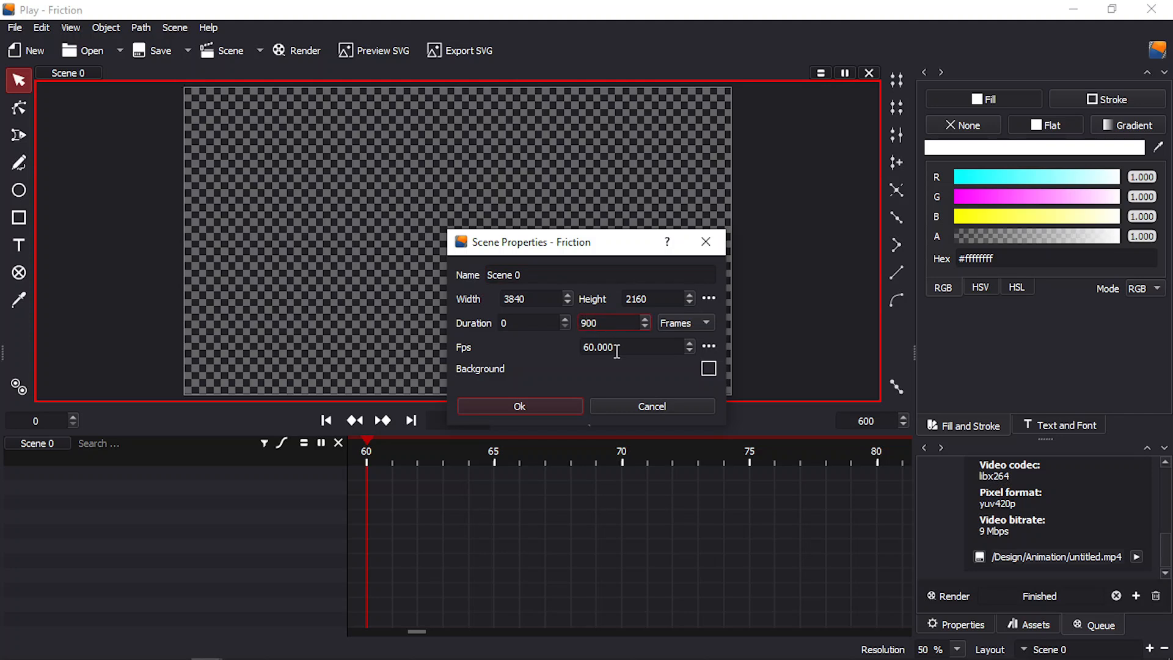
pyautogui.click(709, 369)
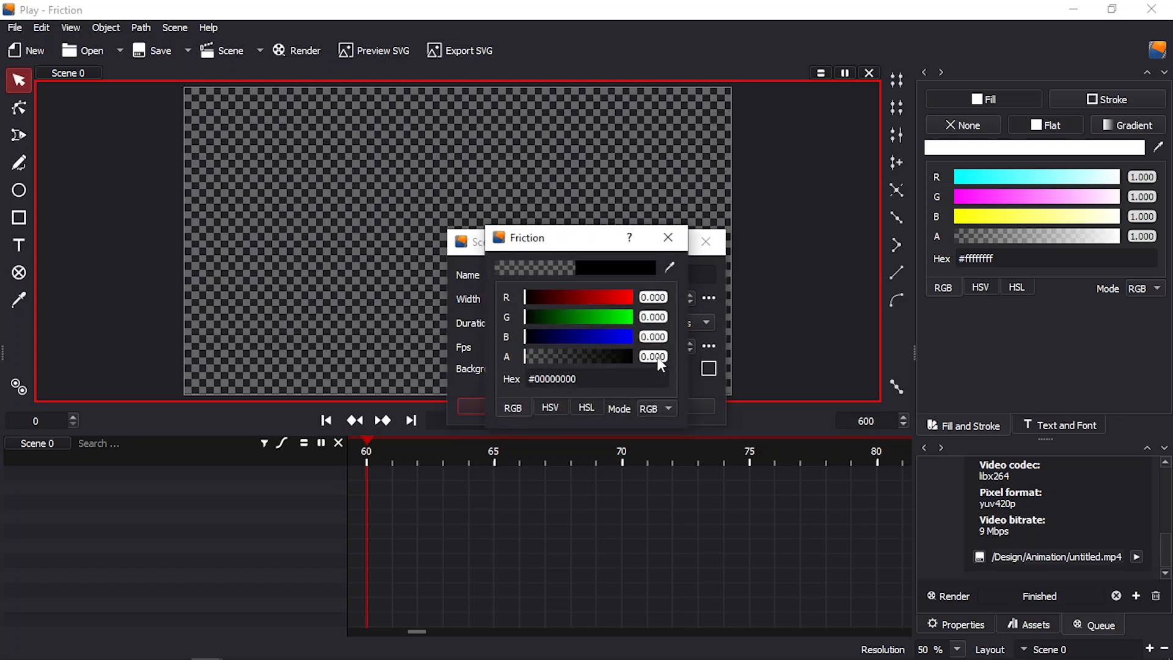
pyautogui.click(667, 244)
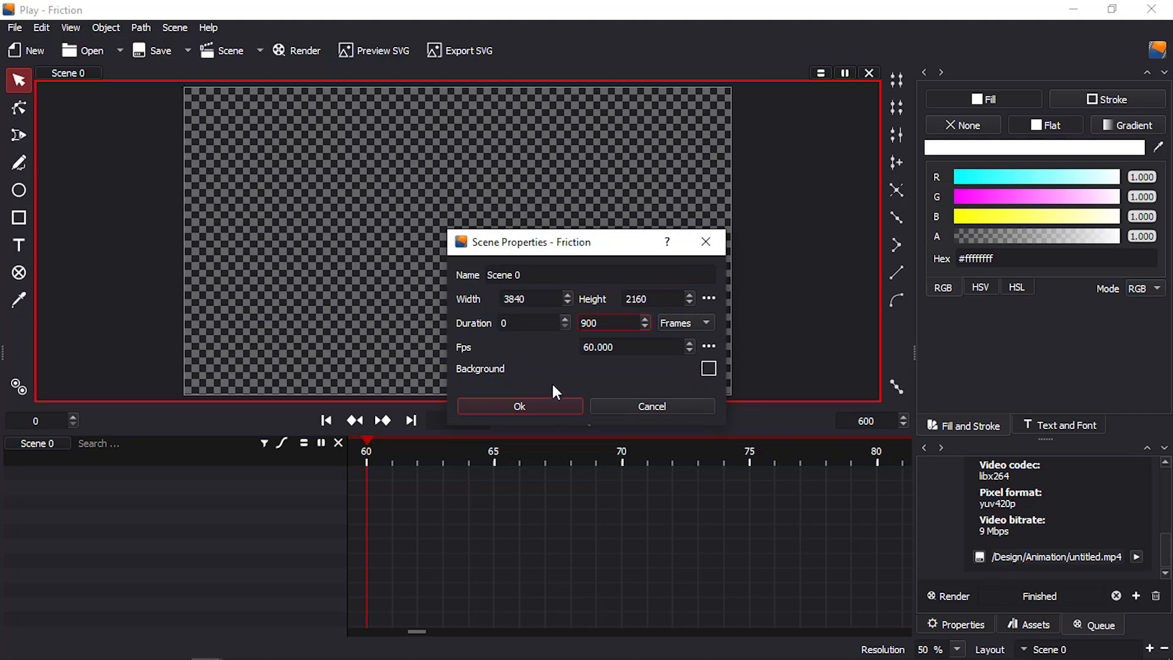
pyautogui.click(551, 404)
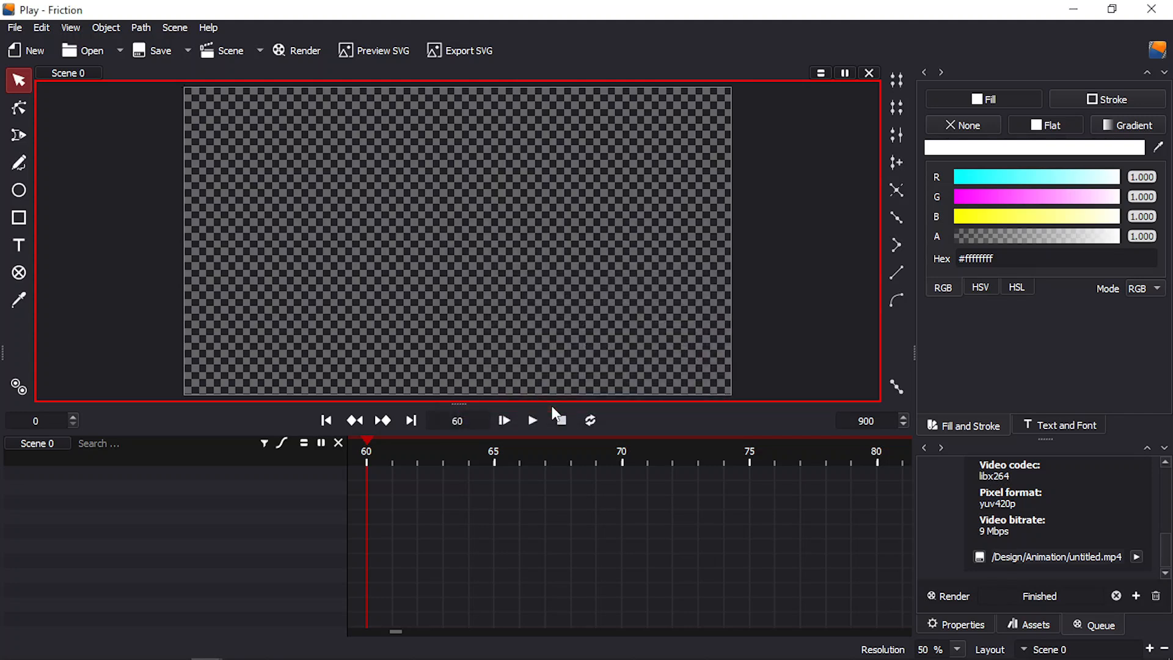
# - Import Floating Cloud.svg from the Animation folder into the scene
pyautogui.hotkey('ctrl', 'i')
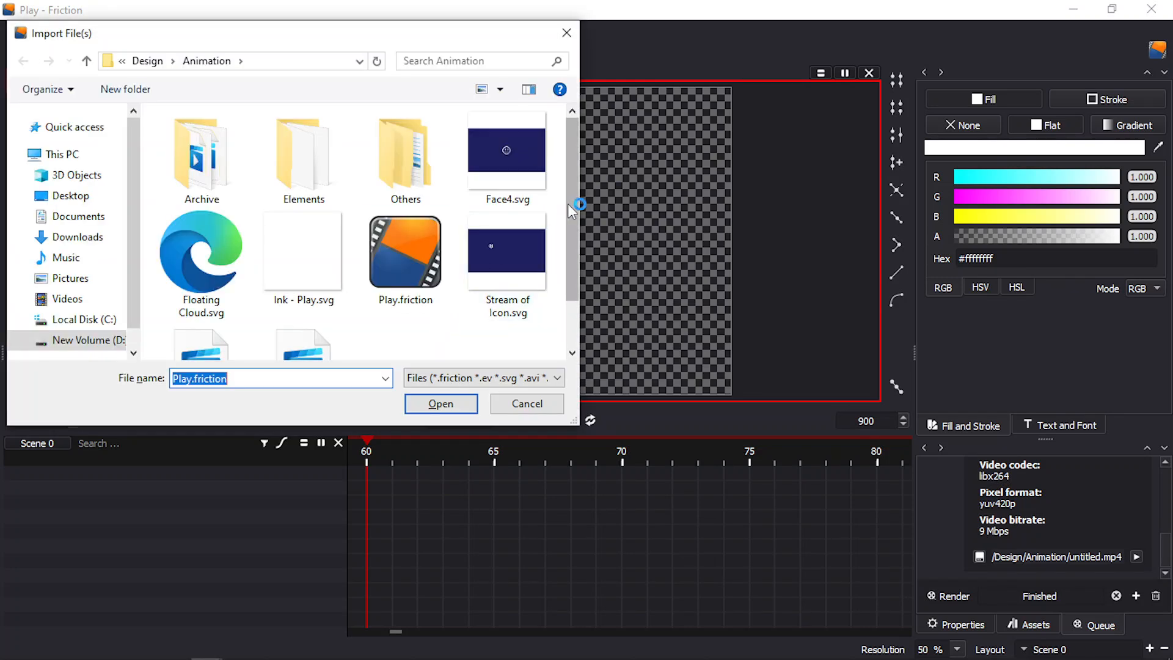
pyautogui.moveTo(572, 211); pyautogui.dragTo(566, 275)
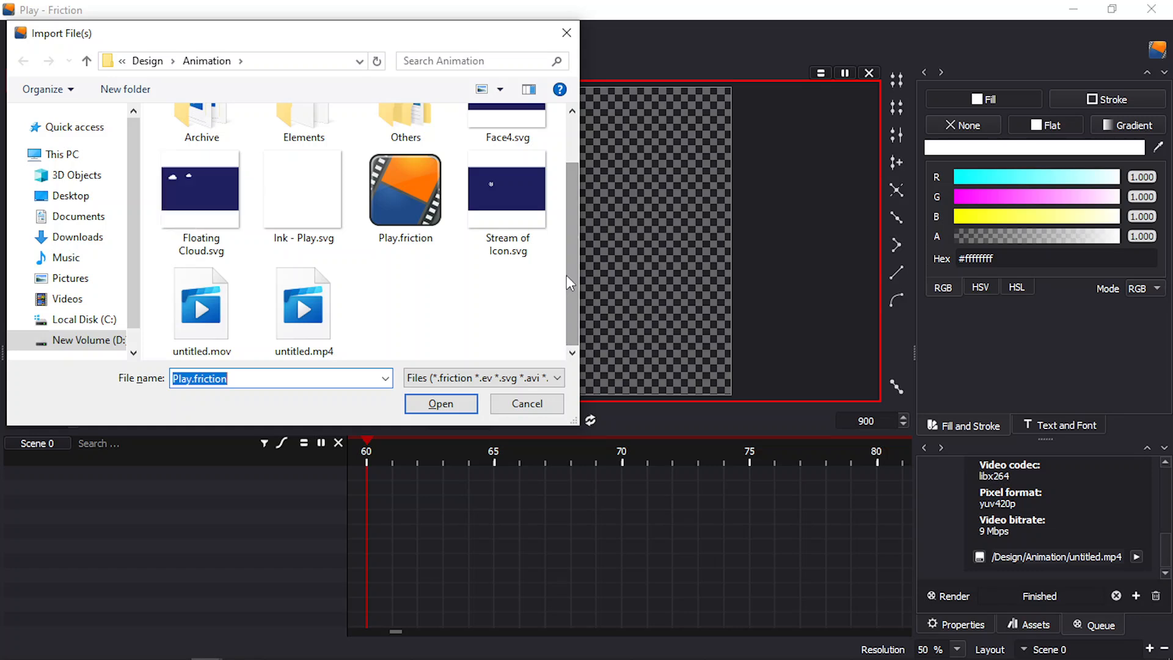
pyautogui.click(207, 192)
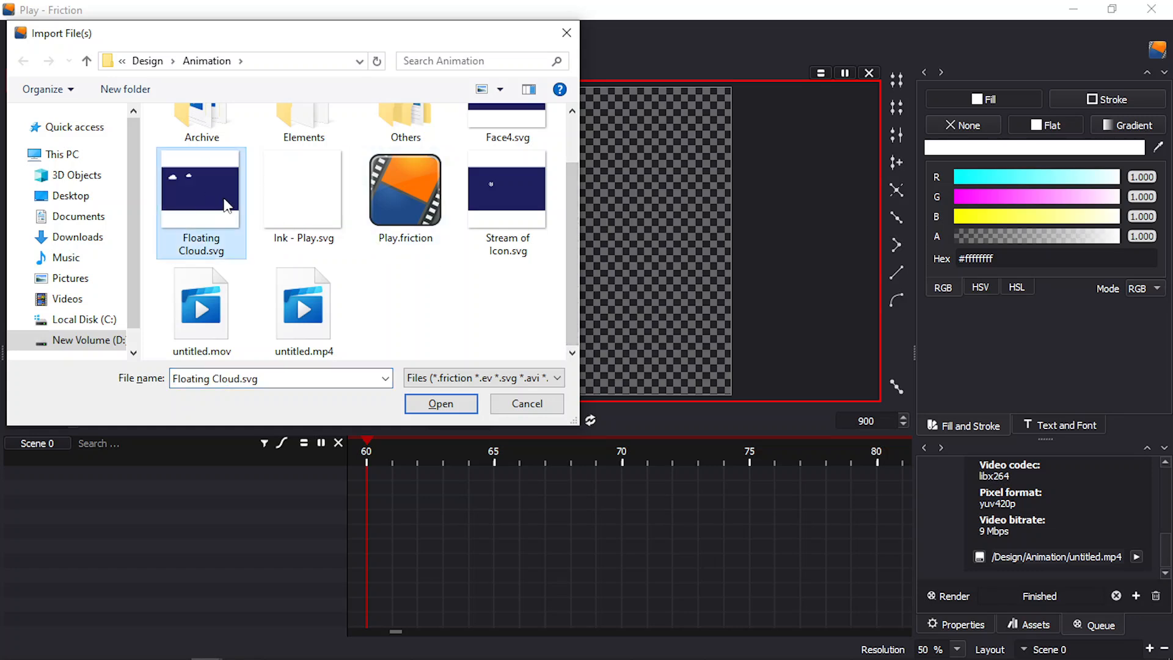
pyautogui.click(440, 404)
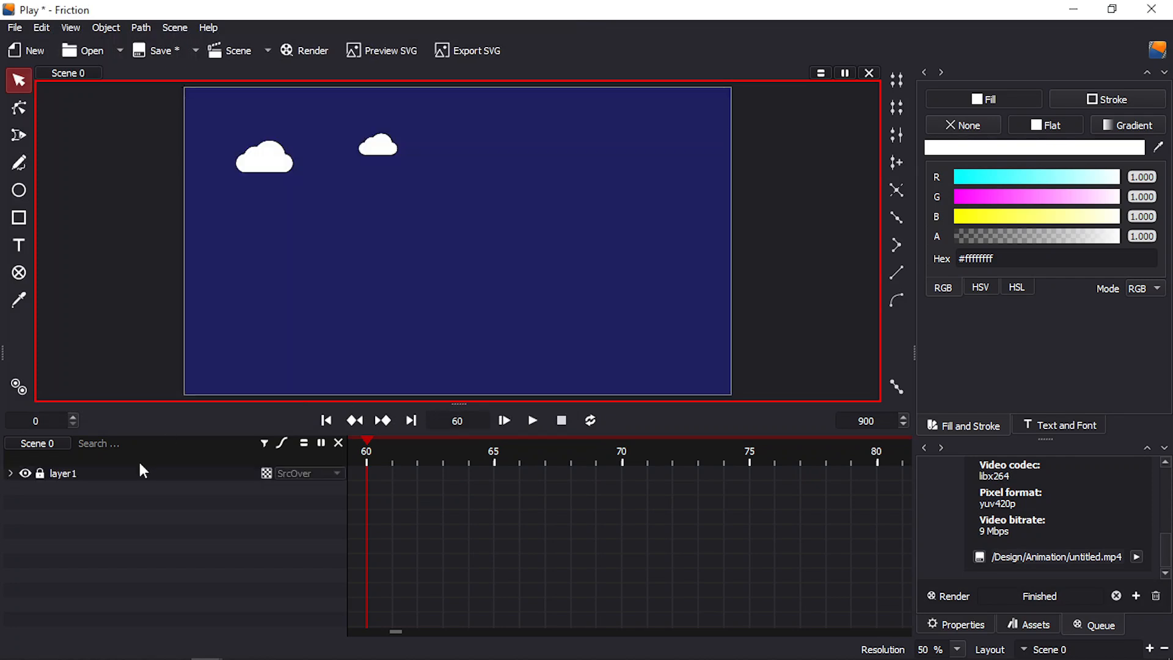
# - Expand layer1 to reveal the transform properties of the larger cloud, rect6, and save the project
pyautogui.click(10, 474)
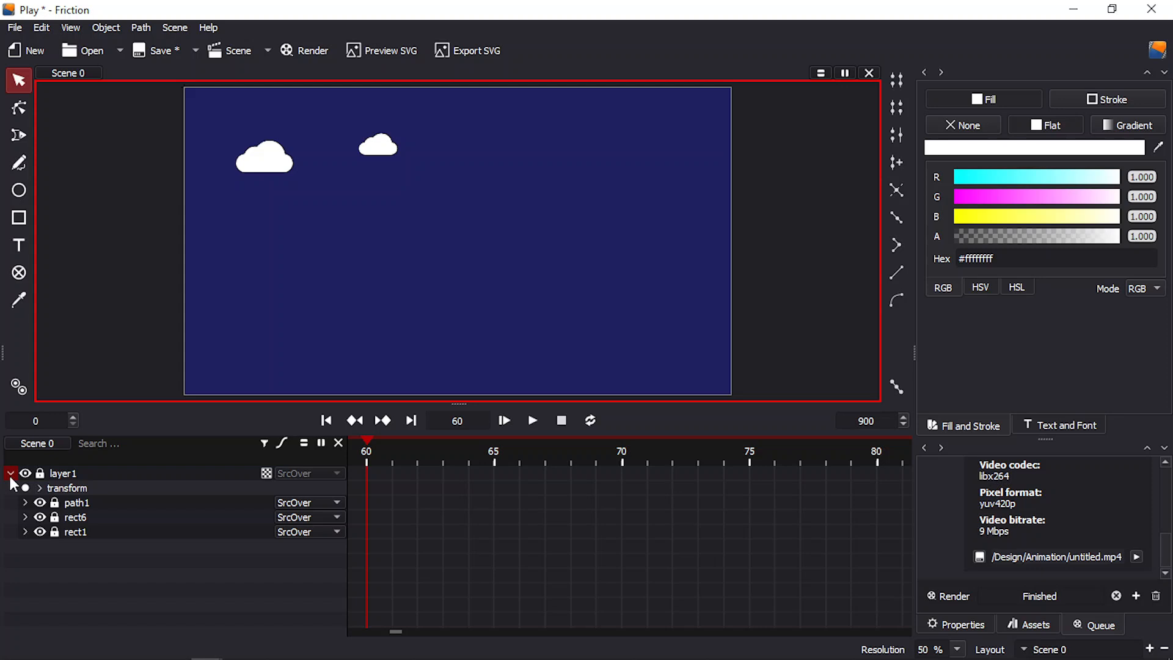
pyautogui.click(78, 519)
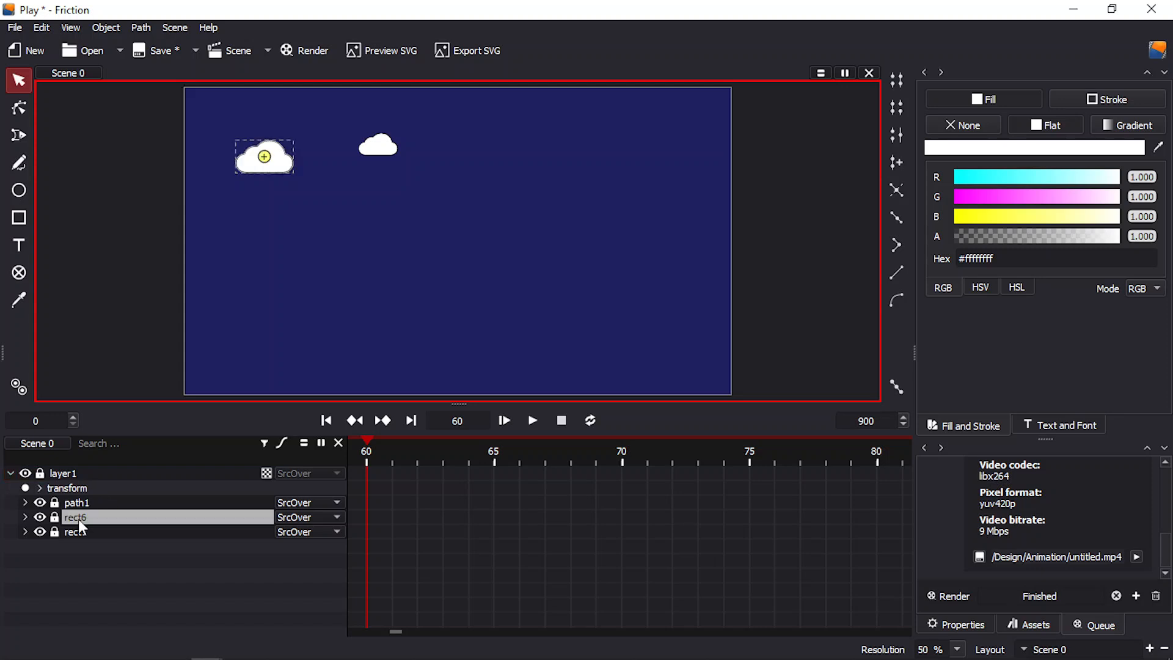
pyautogui.click(25, 518)
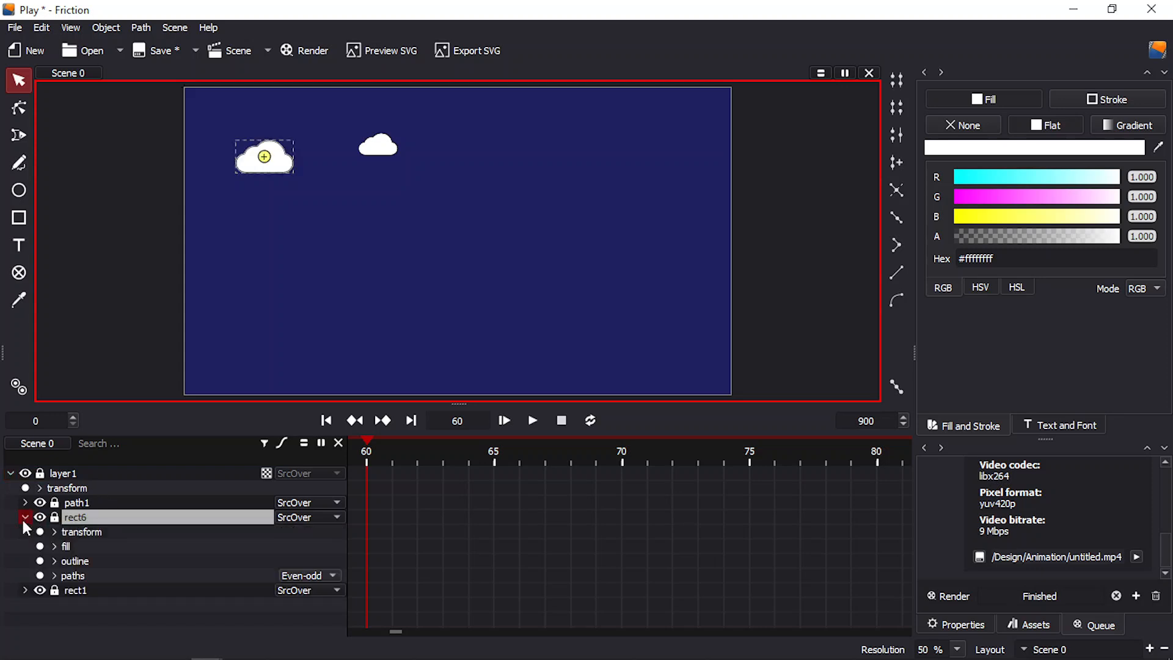
pyautogui.click(54, 532)
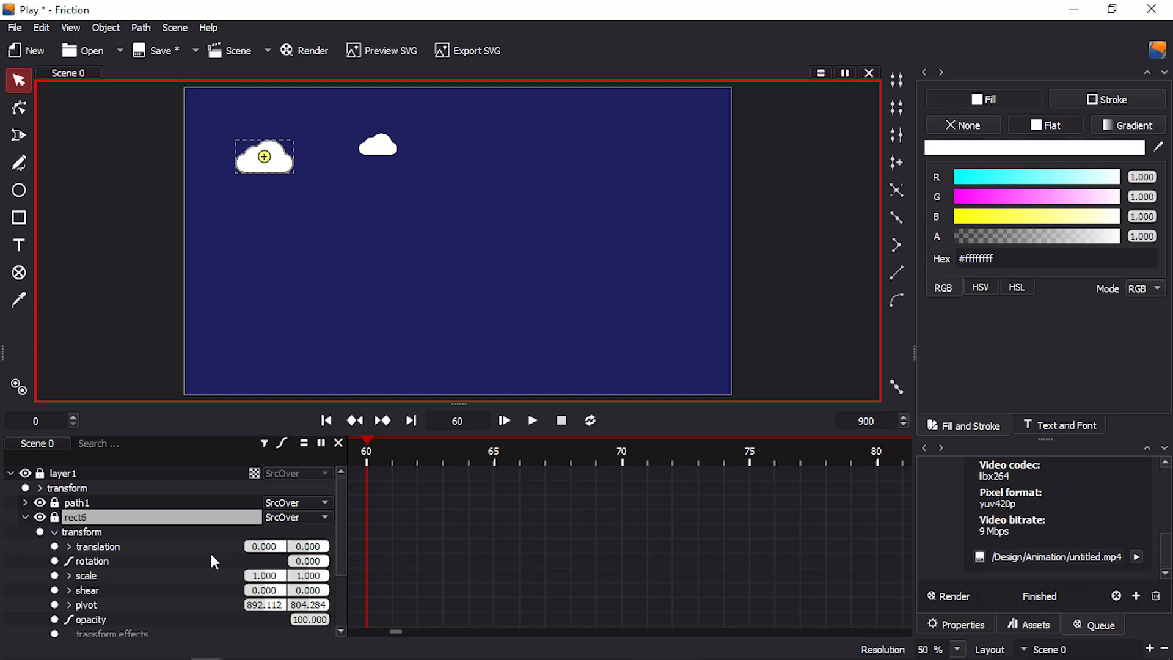
pyautogui.hotkey('ctrl', 's')
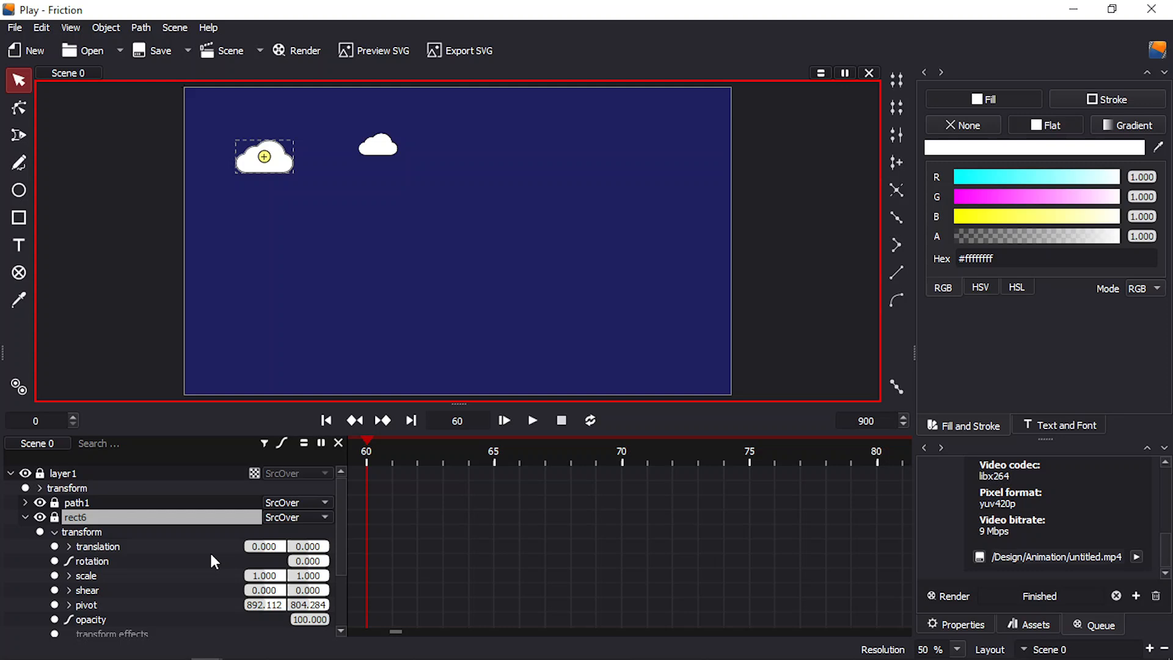
# - Start an expression on the larger cloud's x translation (rect6) and bind f to $frame
pyautogui.rightClick(255, 549)
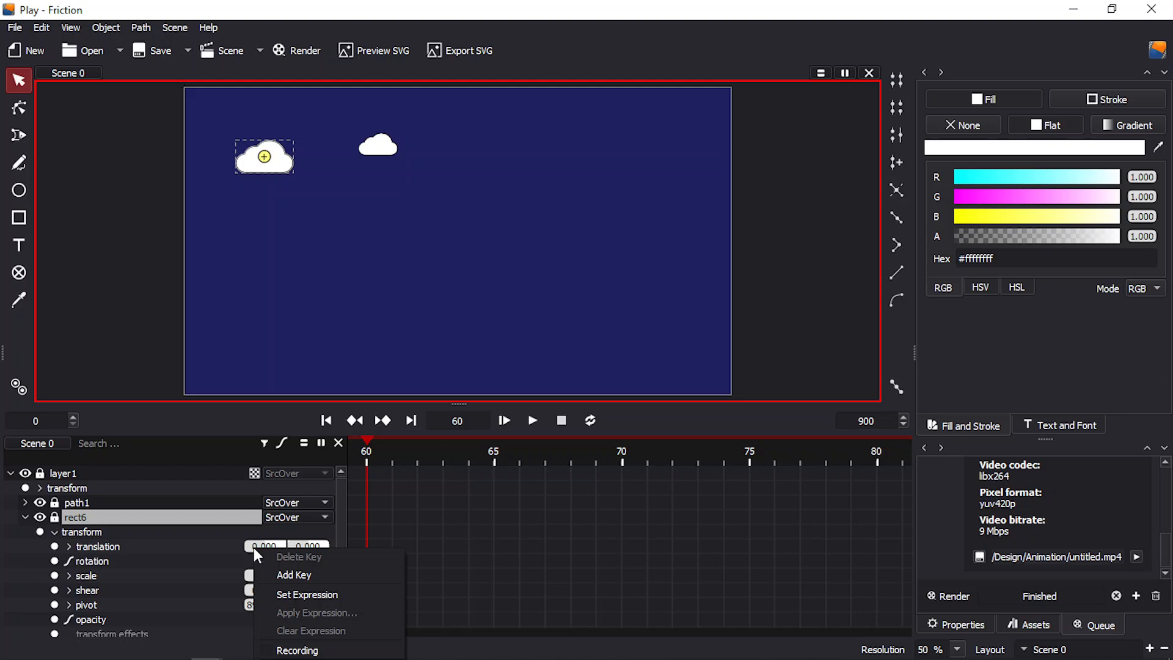
pyautogui.click(281, 593)
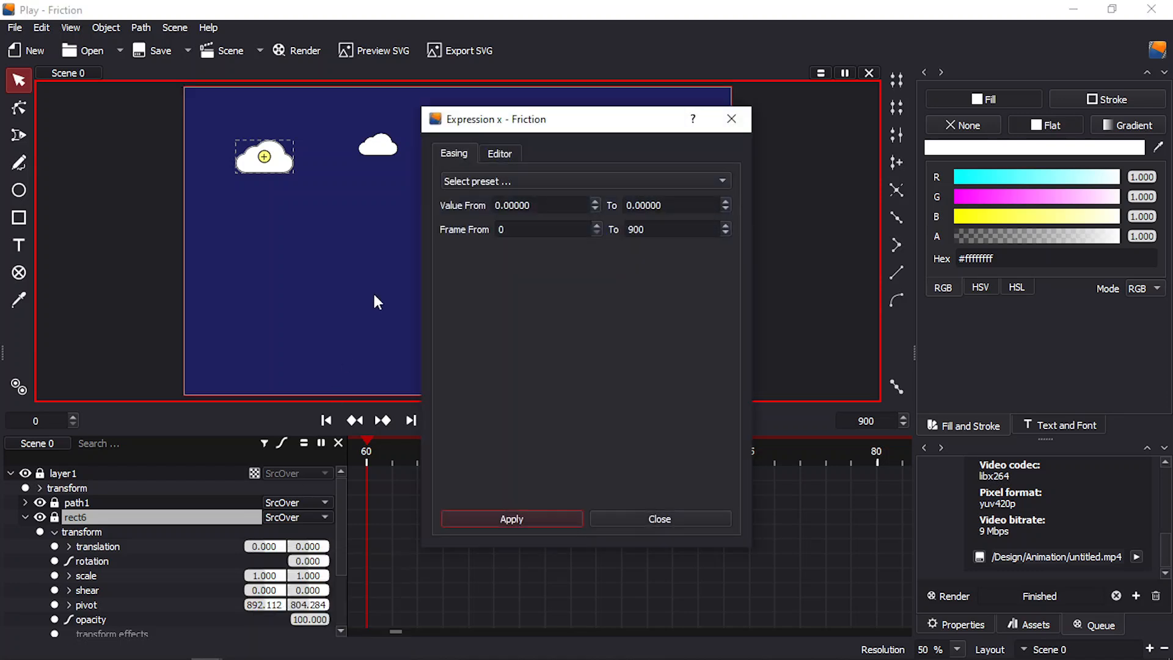
pyautogui.click(497, 153)
pyautogui.click(495, 243)
pyautogui.write('f =')
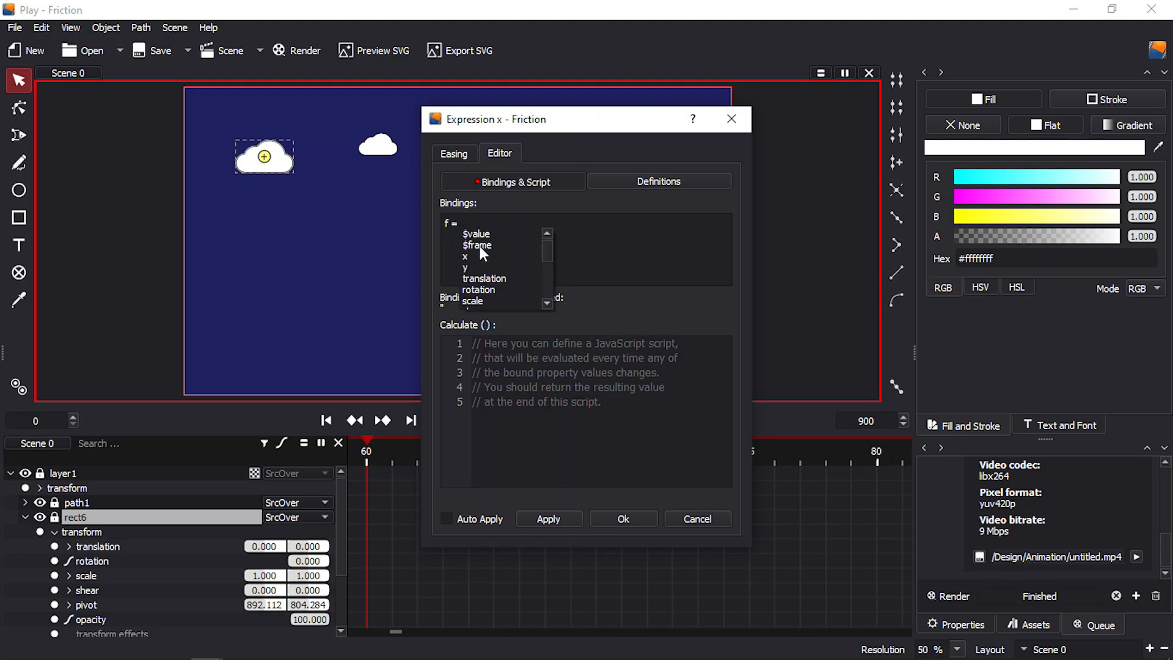
pyautogui.click(479, 244)
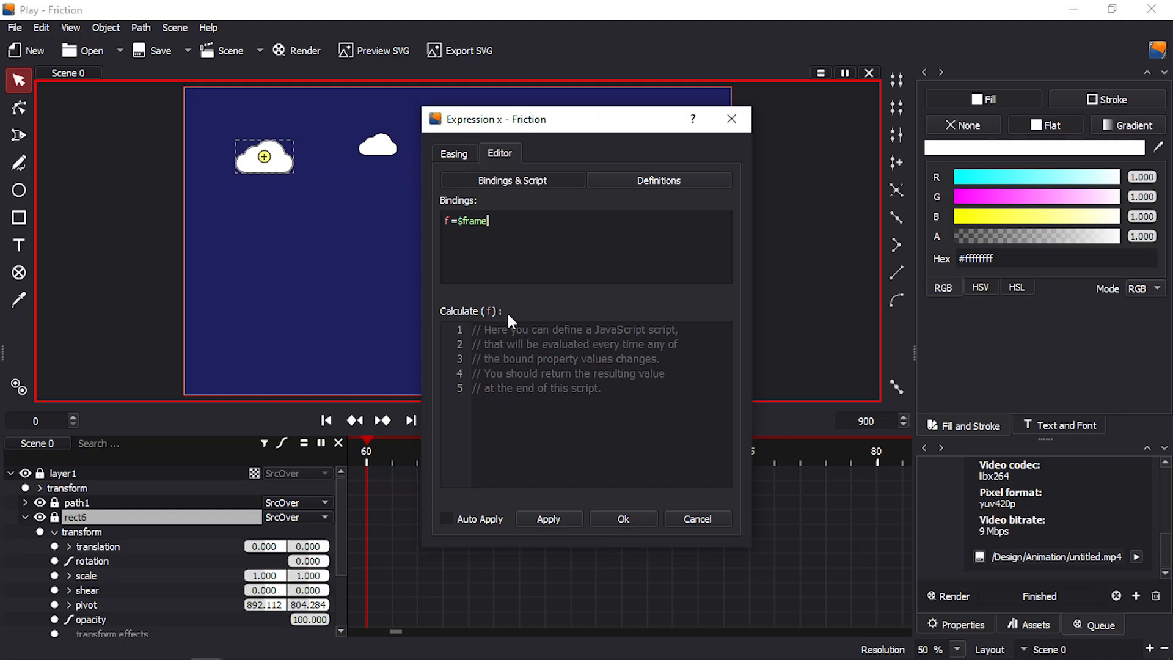
# - Switch to the browser and copy the full "Walking/Floating with Lingering" code from friction.js on GitHub
pyautogui.moveTo(202, 659)
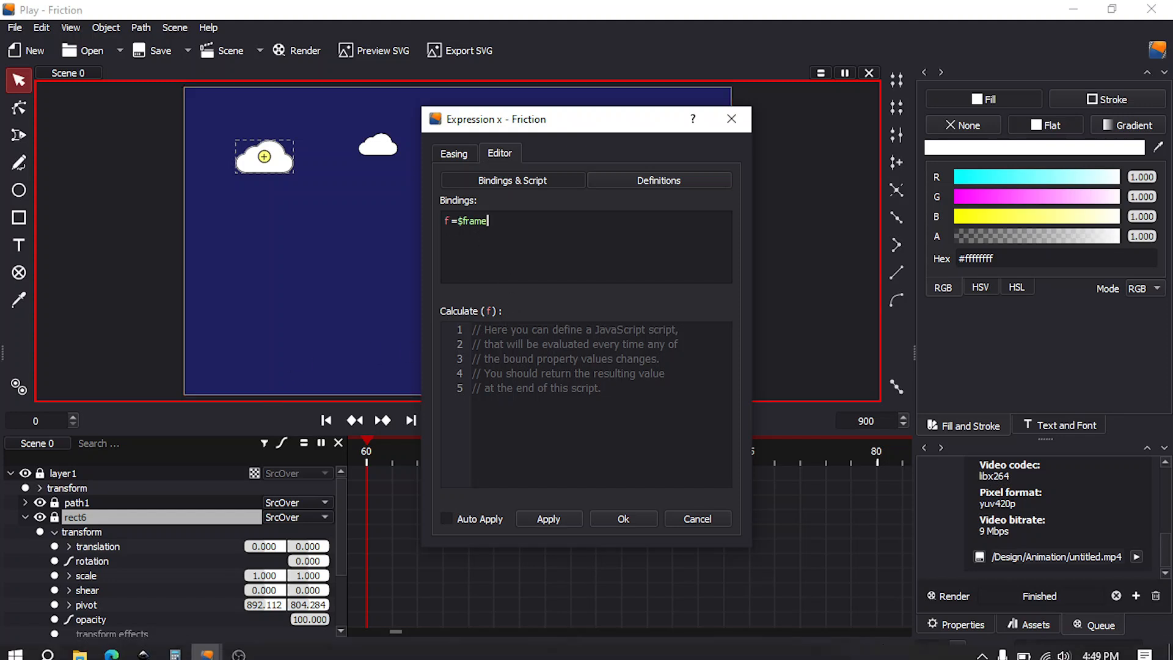
pyautogui.click(112, 652)
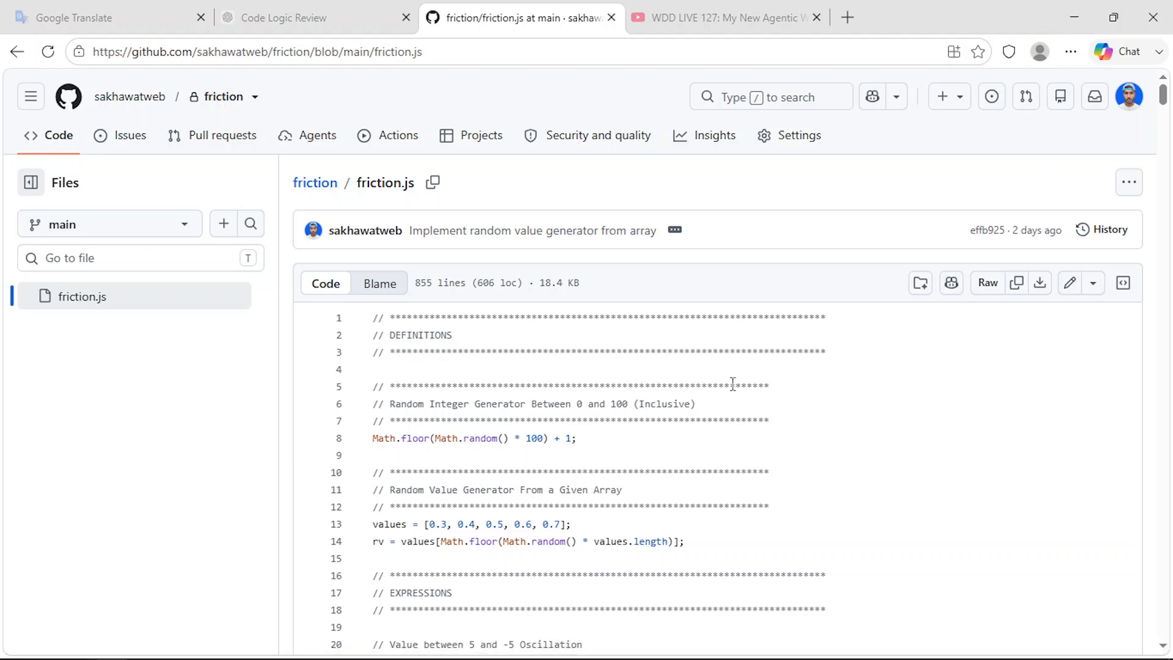
pyautogui.click(929, 388)
pyautogui.moveTo(1162, 95); pyautogui.dragTo(1158, 616)
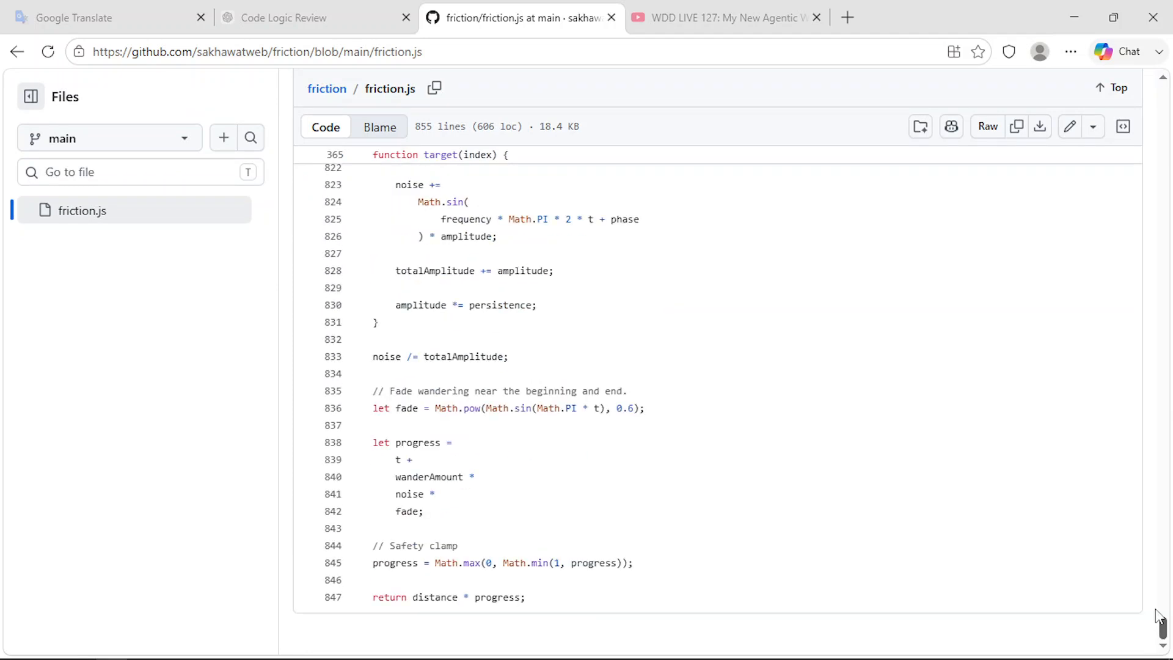
pyautogui.scroll(5, 1161, 613)
pyautogui.moveTo(1162, 614); pyautogui.dragTo(1163, 584)
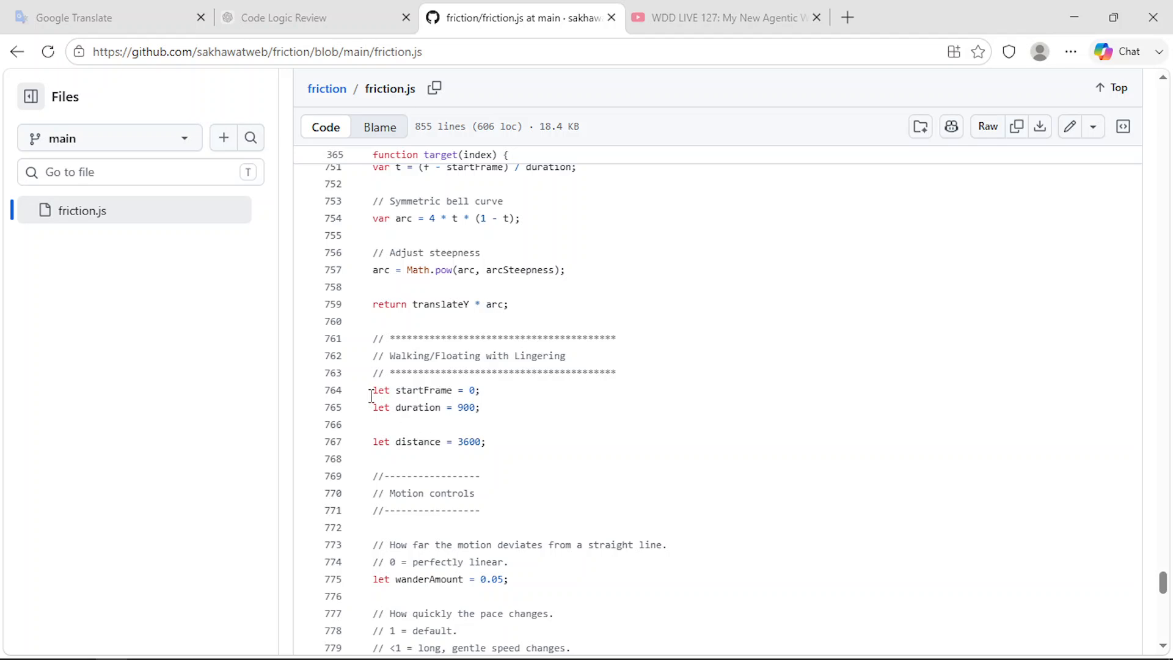
pyautogui.moveTo(374, 394); pyautogui.dragTo(605, 653)
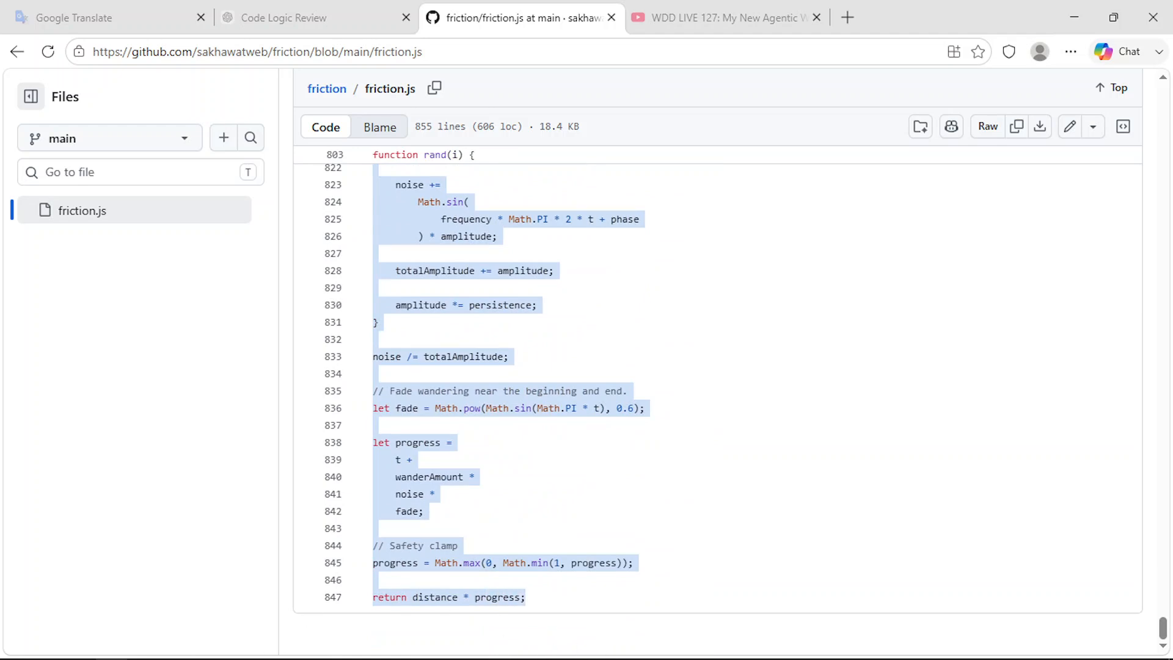
# - Return to Friction and replace the placeholder comments in the expression's Calculate script with the copied code
pyautogui.moveTo(240, 649)
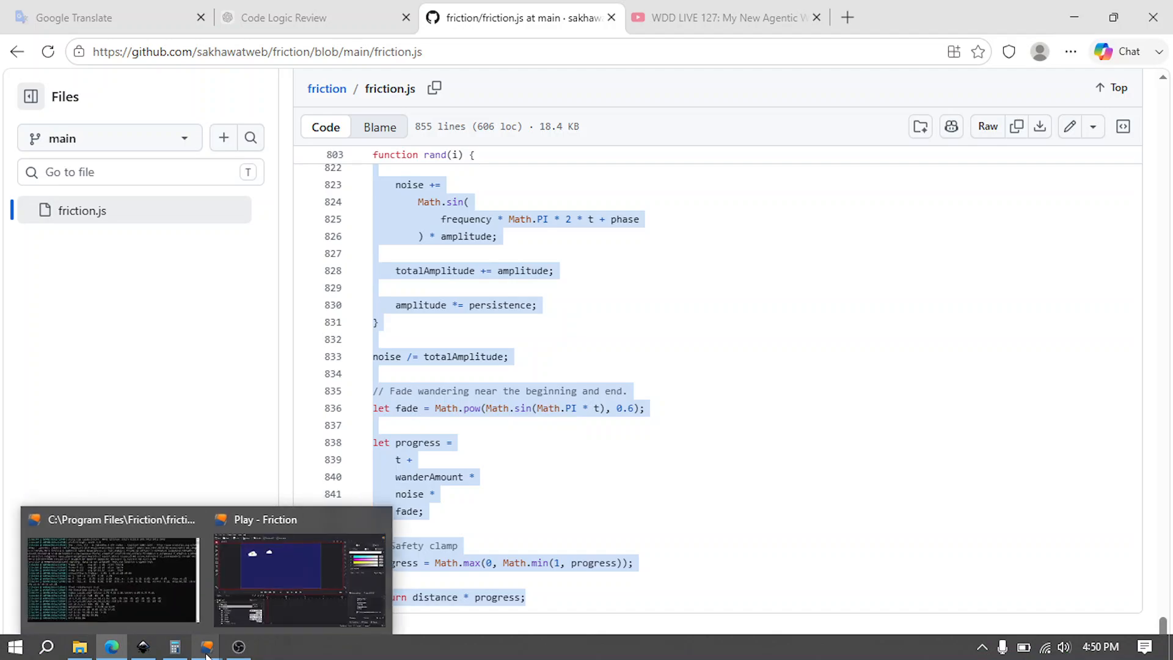
pyautogui.click(259, 599)
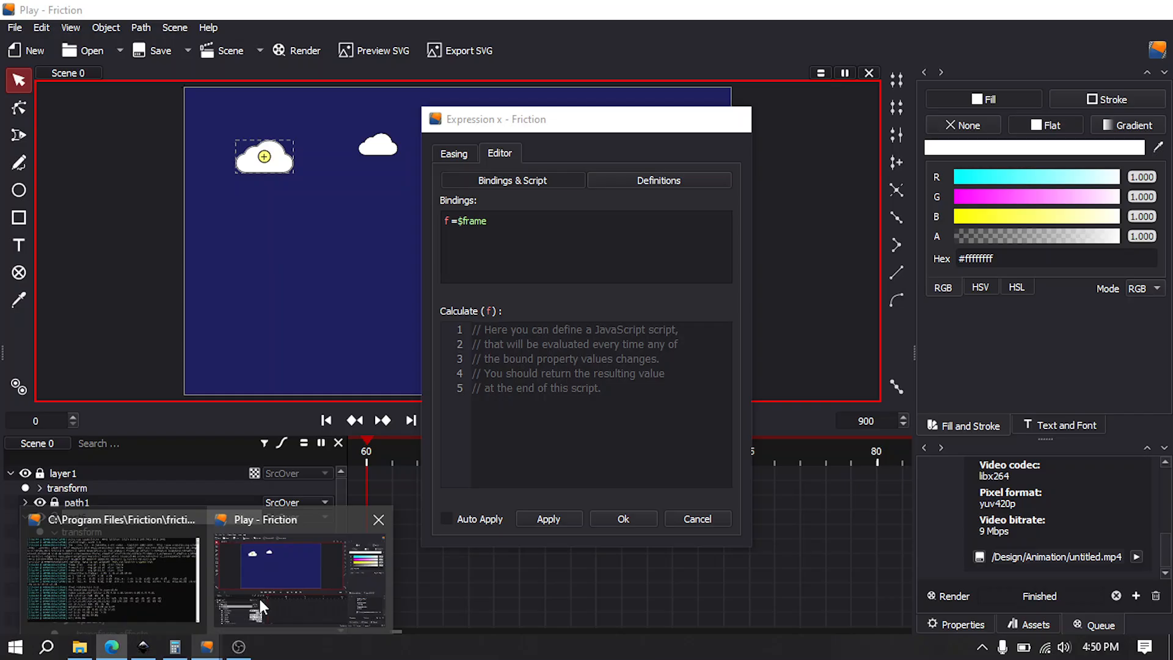
pyautogui.click(542, 406)
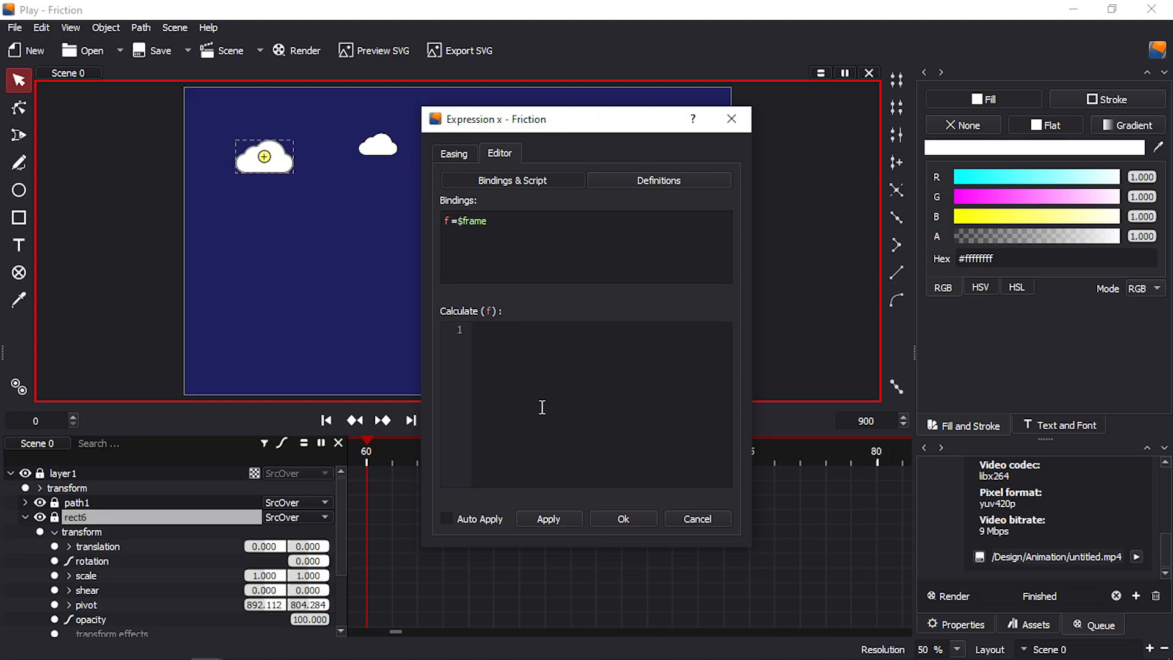
pyautogui.hotkey('ctrl', 'v')
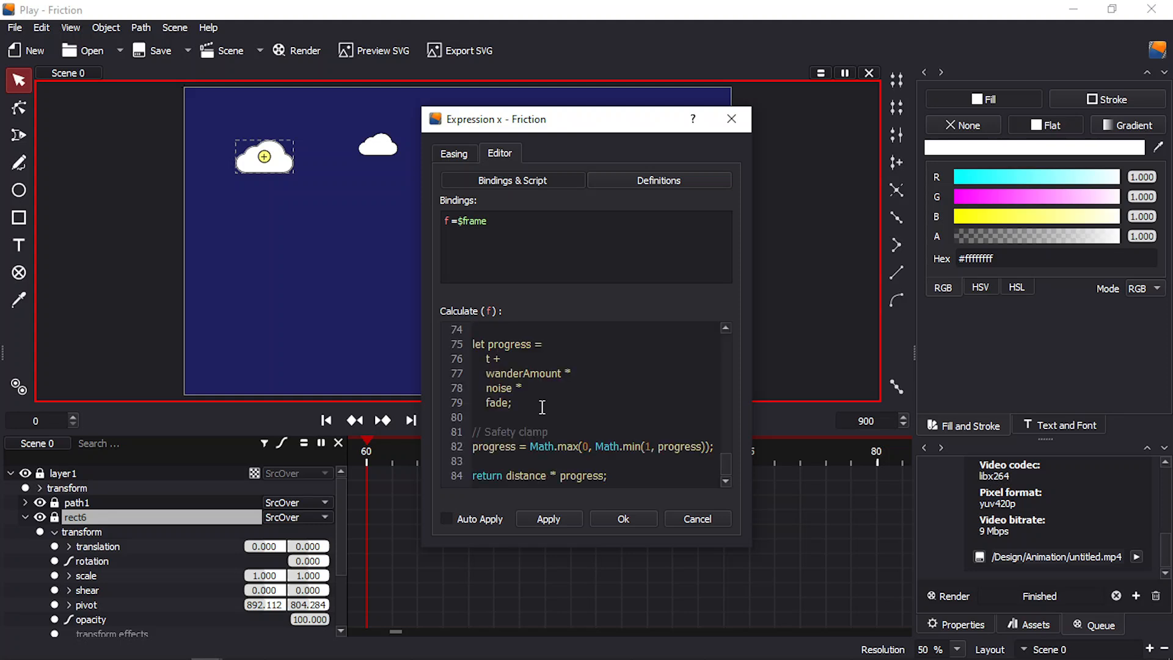
# - Examine the pasted script's start frame, duration, distance and motion control settings from its first line onward
pyautogui.press('Up')
pyautogui.press('Up')
pyautogui.press('Up')
pyautogui.press('Up')
pyautogui.press('Up')
pyautogui.press('Up')
pyautogui.press('Up')
pyautogui.press('Up')
pyautogui.press('Up')
pyautogui.press('Up')
pyautogui.press('Up')
pyautogui.press('Up')
pyautogui.press('Up')
pyautogui.press('Up')
pyautogui.press('Up')
pyautogui.press('Up')
pyautogui.press('Up')
pyautogui.press('Up')
pyautogui.press('Up')
pyautogui.press('Up')
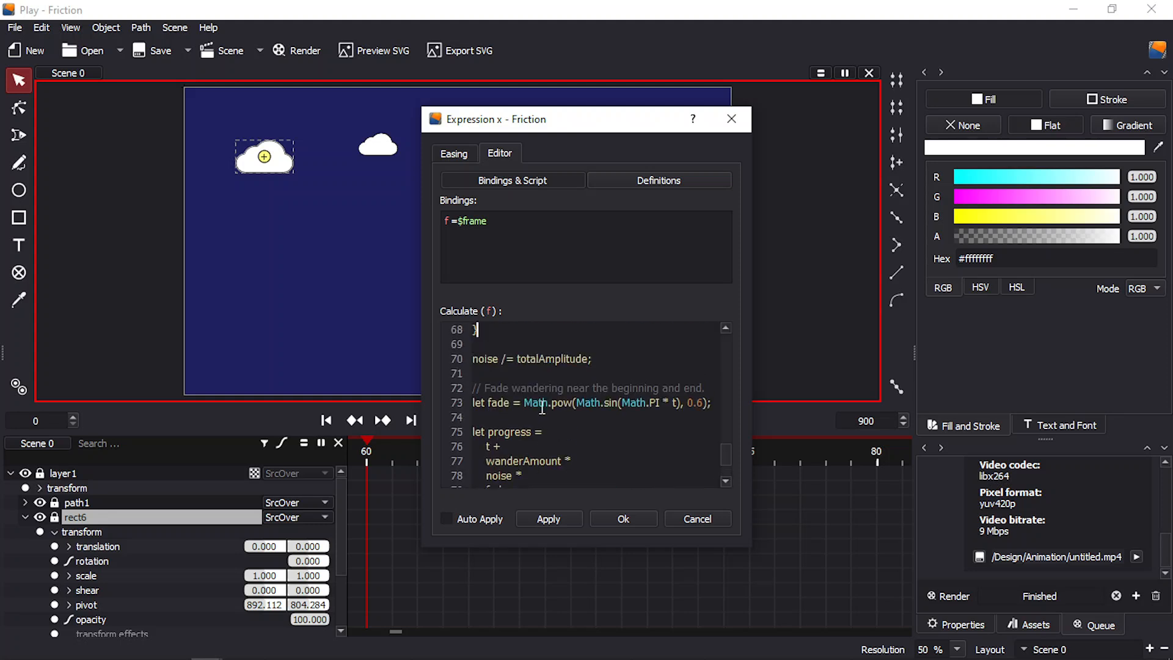
pyautogui.press('Up')
pyautogui.press('Up')
pyautogui.press('Up')
pyautogui.press('Up')
pyautogui.press('Up')
pyautogui.press('Up')
pyautogui.press('Up')
pyautogui.press('Up')
pyautogui.press('Up')
pyautogui.press('Up')
pyautogui.press('Up')
pyautogui.press('Up')
pyautogui.press('Up')
pyautogui.press('Up')
pyautogui.press('Up')
pyautogui.press('Up')
pyautogui.press('Up')
pyautogui.press('Up')
pyautogui.press('Up')
pyautogui.press('Up')
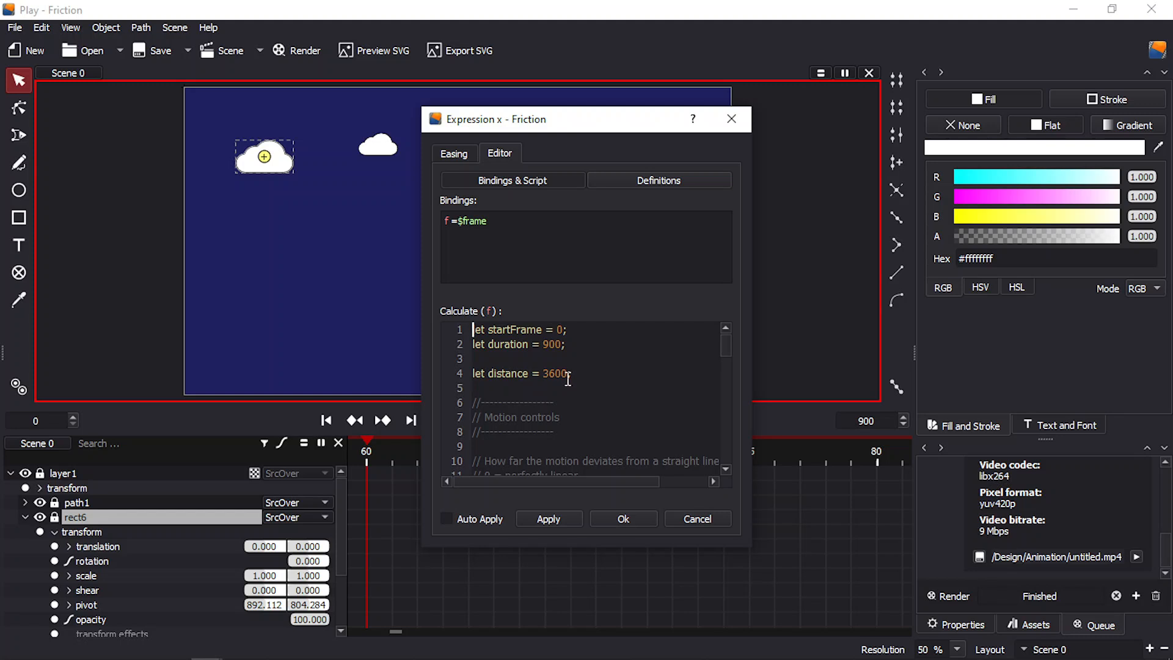
pyautogui.click(608, 375)
pyautogui.press('Down')
pyautogui.press('Down')
pyautogui.press('Down')
pyautogui.press('Down')
pyautogui.press('Down')
pyautogui.press('Down')
pyautogui.press('Down')
pyautogui.press('Down')
pyautogui.press('Down')
pyautogui.press('Down')
pyautogui.press('Down')
pyautogui.press('Down')
pyautogui.press('Down')
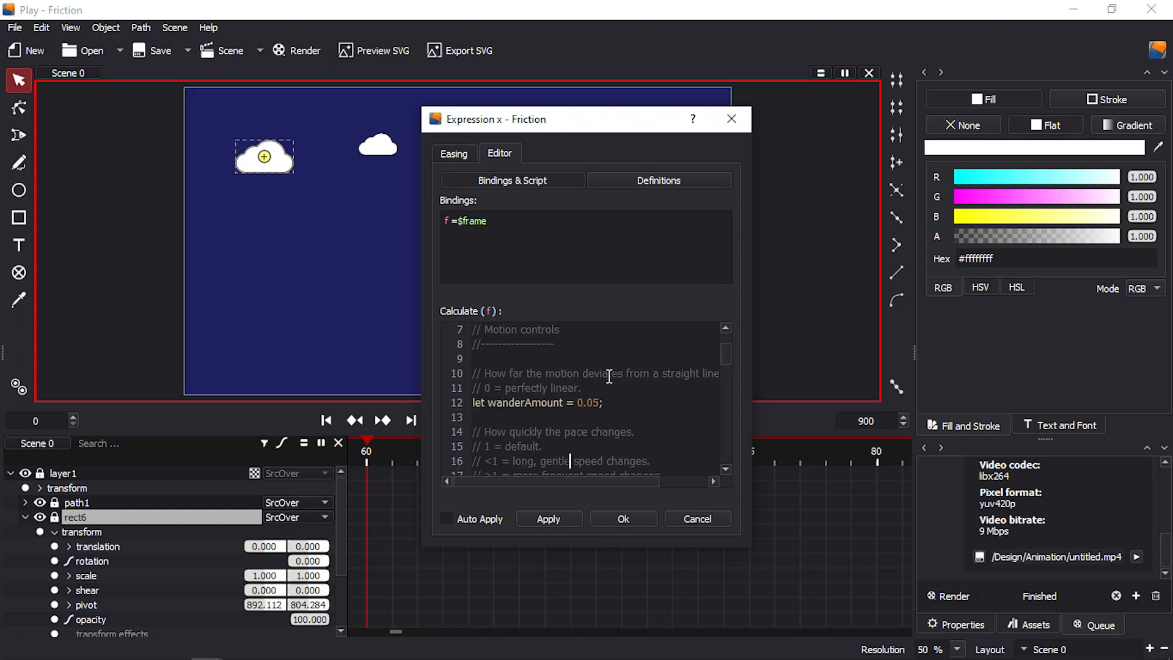
pyautogui.click(612, 396)
pyautogui.press('Down')
pyautogui.press('Down')
pyautogui.press('Down')
pyautogui.press('Down')
pyautogui.press('Down')
pyautogui.press('Down')
pyautogui.press('Down')
pyautogui.press('Down')
pyautogui.press('Down')
pyautogui.press('Down')
pyautogui.press('Down')
pyautogui.press('Down')
pyautogui.press('Down')
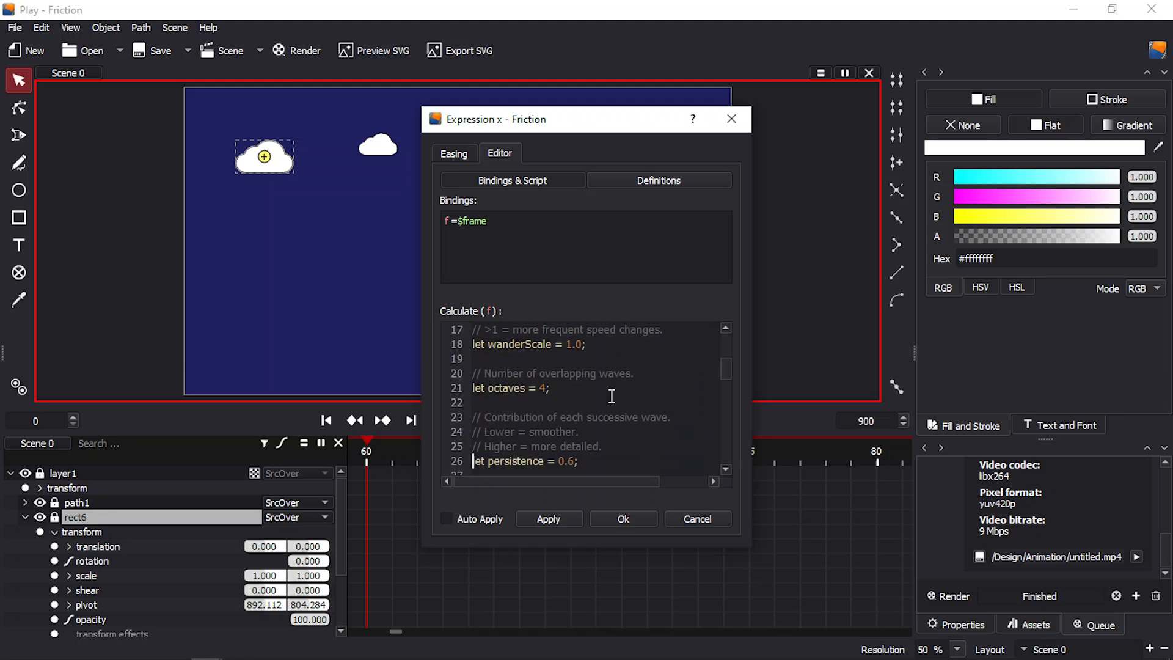
# - Set wanderScale to 0.5 in the script
pyautogui.click(582, 344)
pyautogui.press('BackSpace')
pyautogui.press('BackSpace')
pyautogui.press('BackSpace')
pyautogui.write('0')
pyautogui.write('.5')
# - Set the script's constant random seed to 1 in place of the variable s
pyautogui.press('Down')
pyautogui.press('Down')
pyautogui.press('Down')
pyautogui.press('Down')
pyautogui.press('Down')
pyautogui.press('Down')
pyautogui.press('Down')
pyautogui.press('Down')
pyautogui.press('Down')
pyautogui.press('Down')
pyautogui.press('Down')
pyautogui.press('Down')
pyautogui.press('Down')
pyautogui.press('Down')
pyautogui.press('Down')
pyautogui.press('Down')
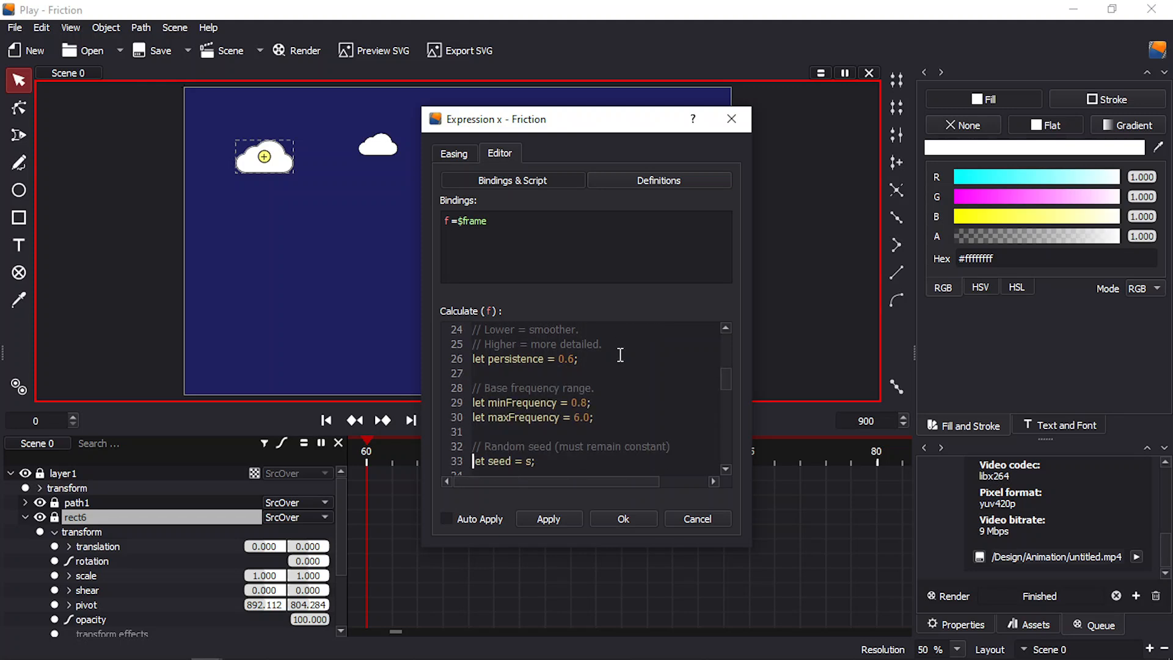
pyautogui.press('Down')
pyautogui.press('Down')
pyautogui.press('Down')
pyautogui.press('Down')
pyautogui.press('Down')
pyautogui.press('Down')
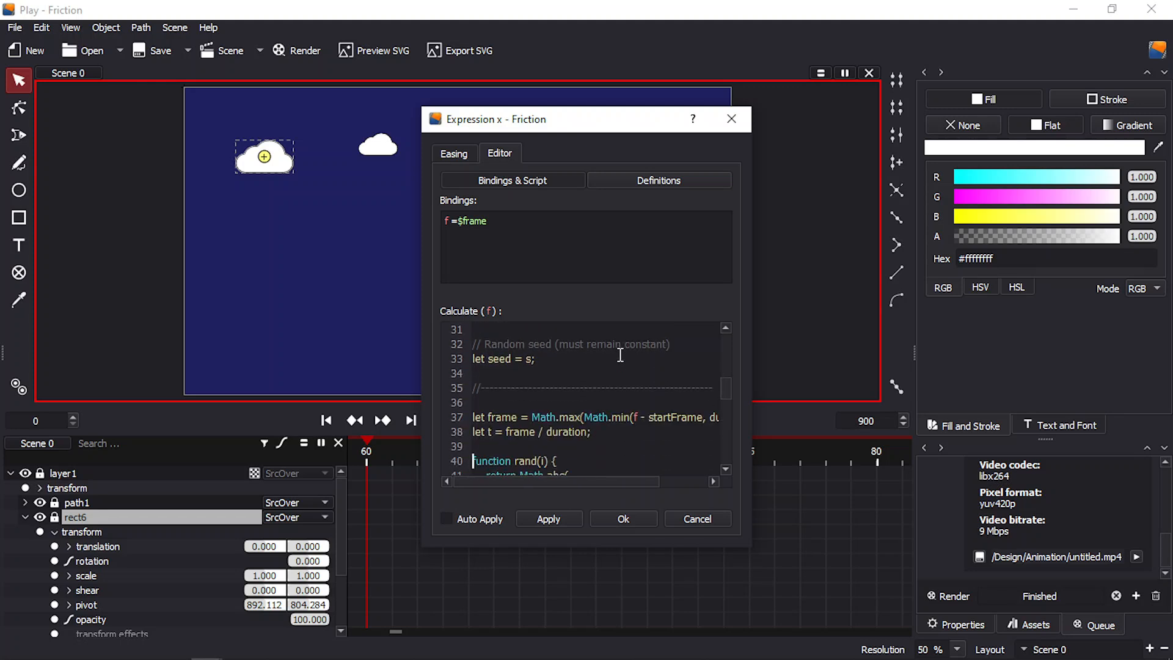
pyautogui.doubleClick(529, 359)
pyautogui.press('BackSpace')
pyautogui.write('1;')
# - Examine the script's frame, random function and noise loop calculations below the seed
pyautogui.press('Down')
pyautogui.press('Down')
pyautogui.press('Down')
pyautogui.press('Down')
pyautogui.press('Down')
pyautogui.press('Down')
pyautogui.press('Down')
pyautogui.press('Down')
pyautogui.press('Down')
pyautogui.press('Down')
pyautogui.press('Down')
pyautogui.press('Down')
pyautogui.press('Down')
pyautogui.press('Down')
pyautogui.press('Down')
pyautogui.press('Down')
pyautogui.press('Down')
pyautogui.press('Down')
pyautogui.press('Down')
pyautogui.press('Down')
pyautogui.press('Down')
pyautogui.press('Down')
pyautogui.press('Down')
pyautogui.press('Down')
pyautogui.press('Down')
pyautogui.press('Down')
pyautogui.press('Down')
pyautogui.press('Down')
pyautogui.press('Down')
pyautogui.press('Down')
pyautogui.press('Down')
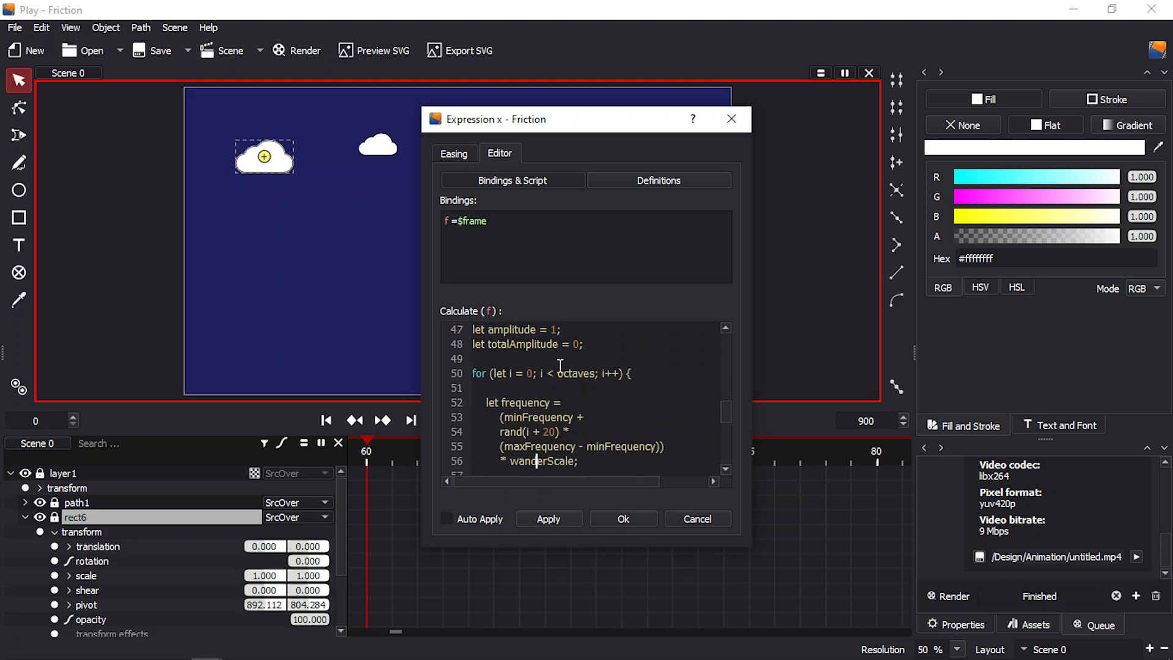
# - Examine the rest of the script, from the noise loop through the progress calculation, safety clamp and return line
pyautogui.press('Down')
pyautogui.press('Down')
pyautogui.press('Down')
pyautogui.press('Down')
pyautogui.press('Down')
pyautogui.press('Down')
pyautogui.press('Down')
pyautogui.press('Down')
pyautogui.press('Down')
pyautogui.press('Down')
pyautogui.press('Down')
pyautogui.press('Down')
pyautogui.press('Down')
pyautogui.press('Down')
pyautogui.press('Down')
pyautogui.press('Down')
pyautogui.press('Down')
pyautogui.press('Down')
pyautogui.press('Down')
pyautogui.press('Down')
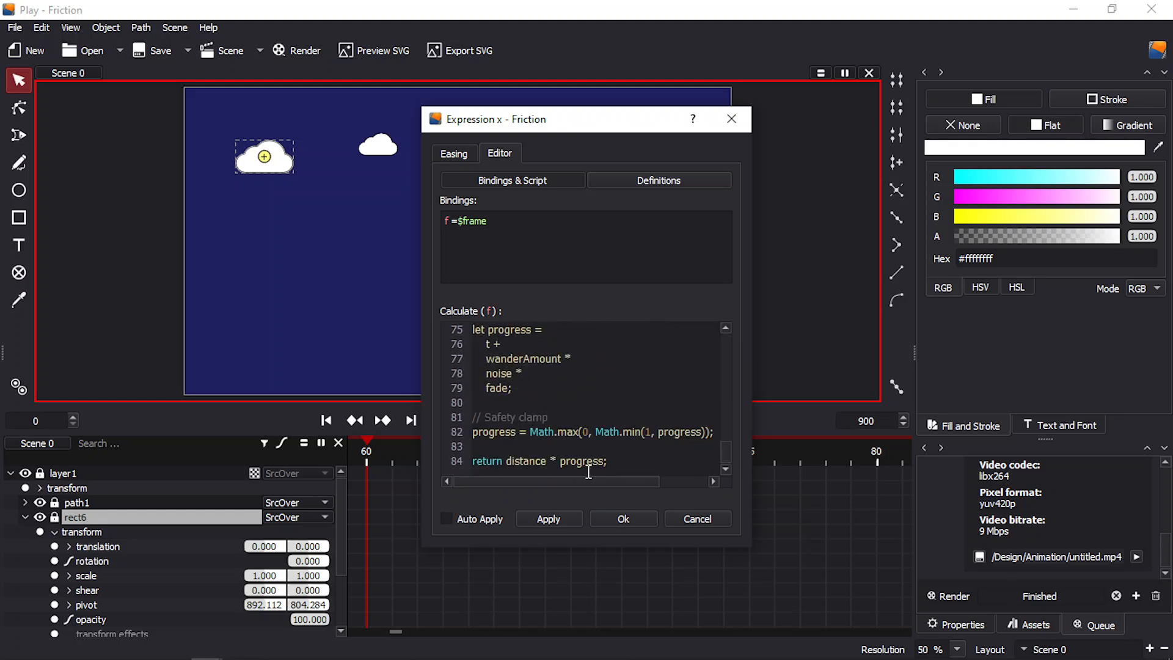
# - Accept the x translation expression for rect6 and save the project
pyautogui.click(606, 516)
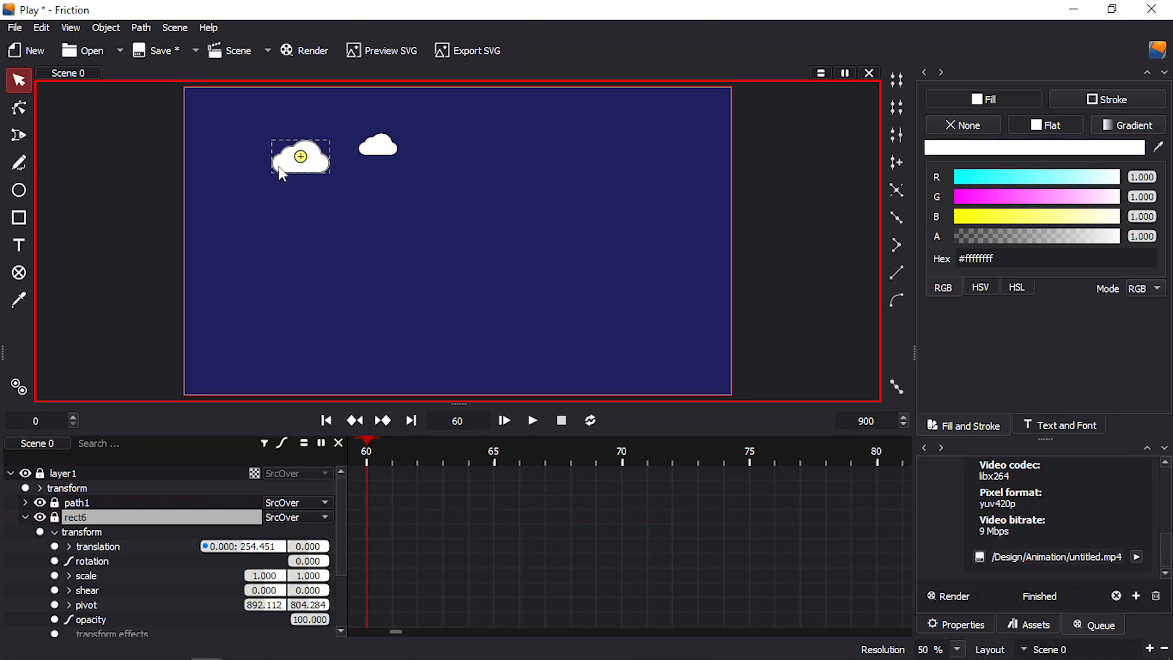
pyautogui.hotkey('ctrl', 's')
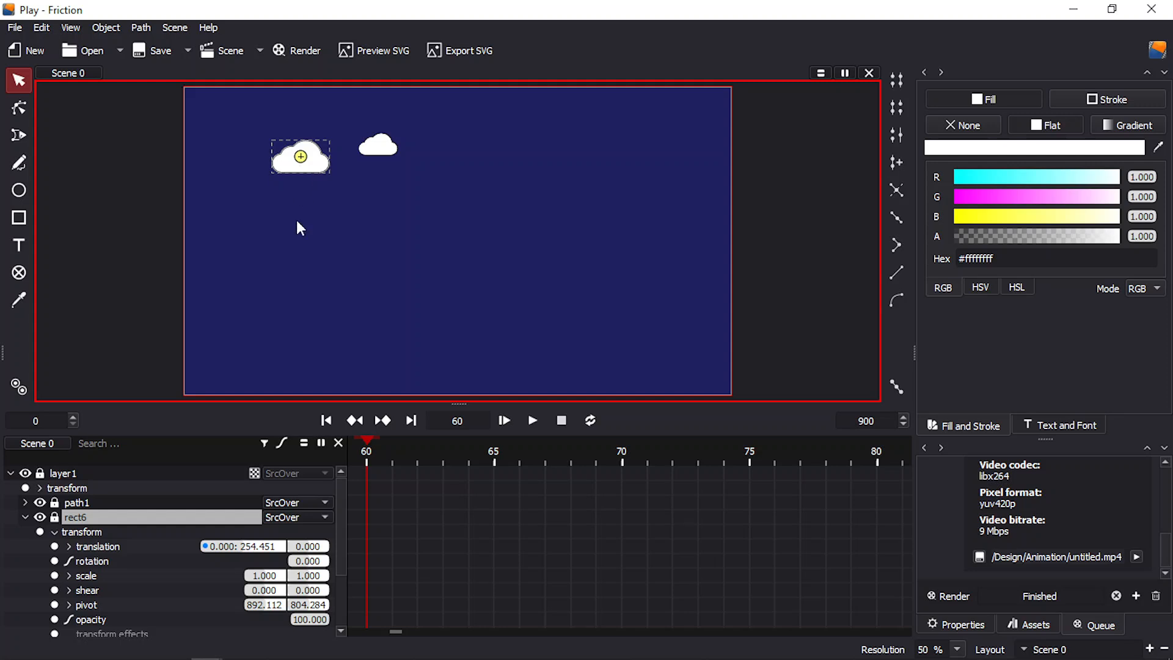
# - Open a new expression for rect6's y translation and set its binding to f = $frame
pyautogui.rightClick(307, 553)
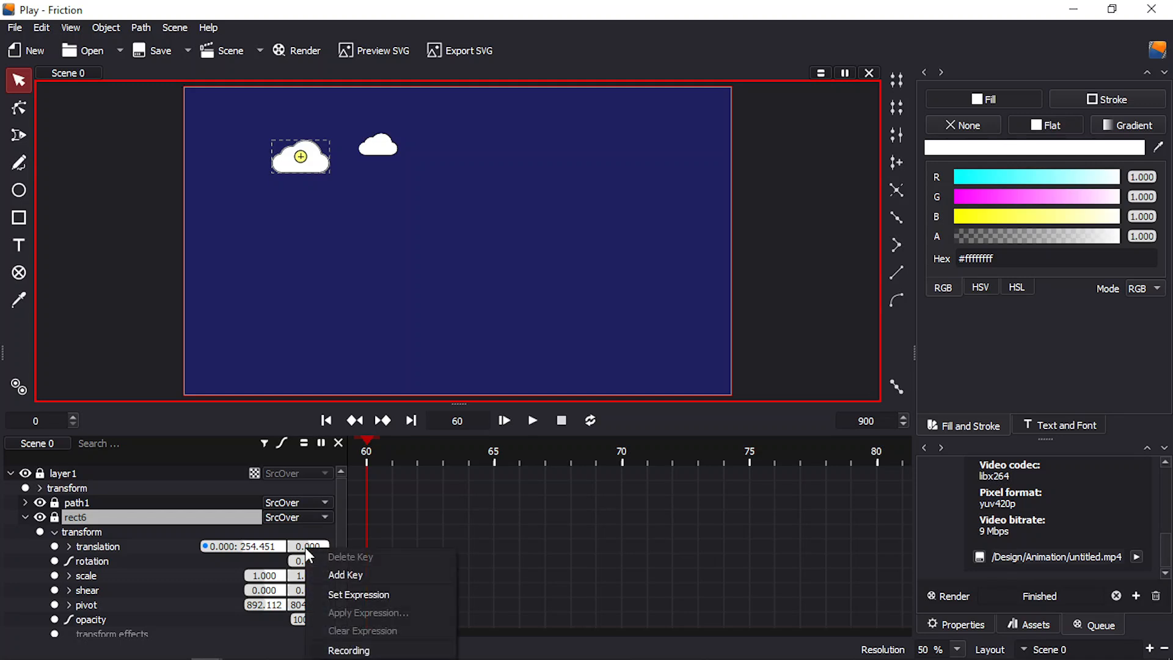
pyautogui.click(343, 593)
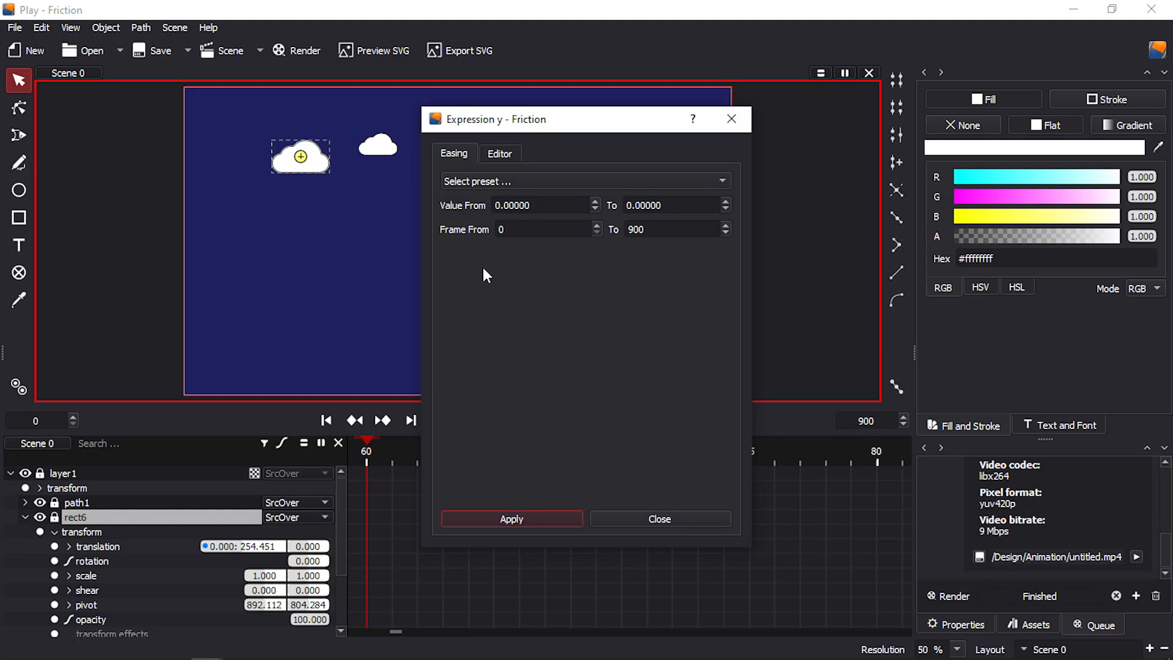
pyautogui.click(504, 154)
pyautogui.click(490, 250)
pyautogui.write('f')
pyautogui.write('=')
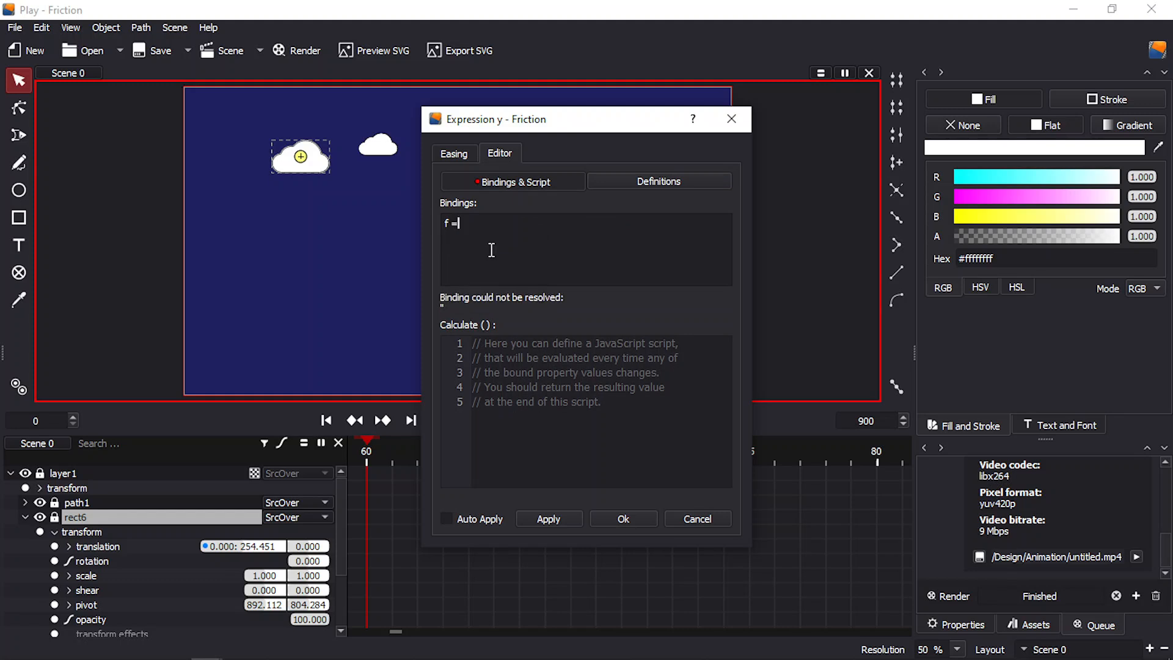
pyautogui.click(476, 244)
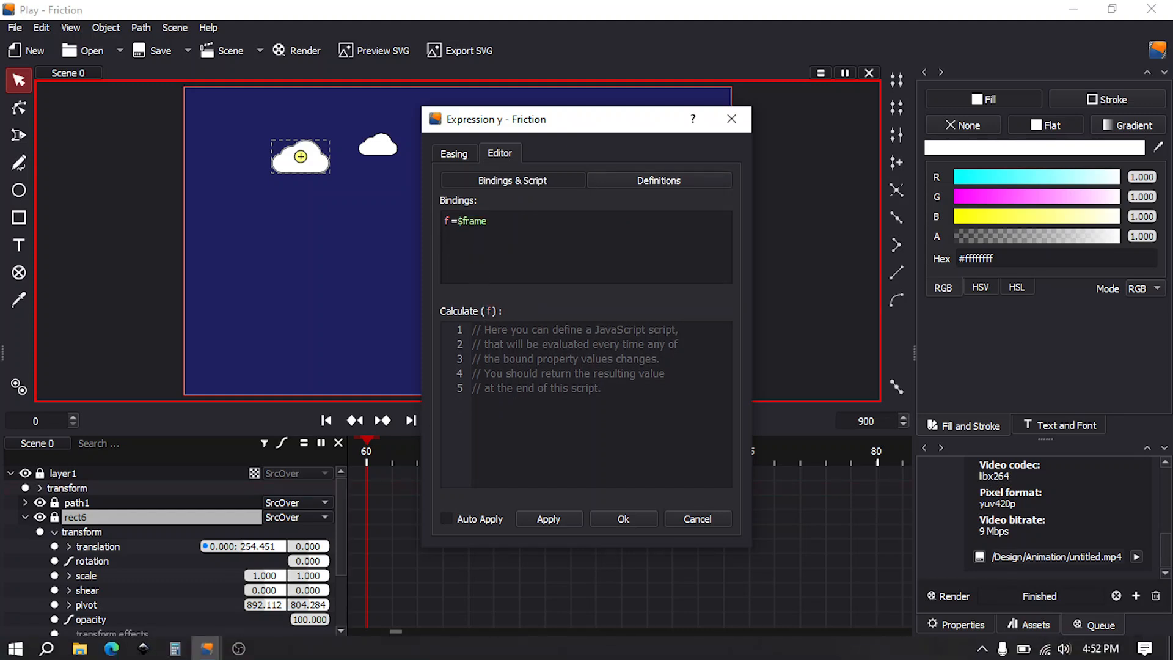
# - Switch to the friction.js page on GitHub in the browser and examine the RANDOM VALUES script
pyautogui.click(122, 652)
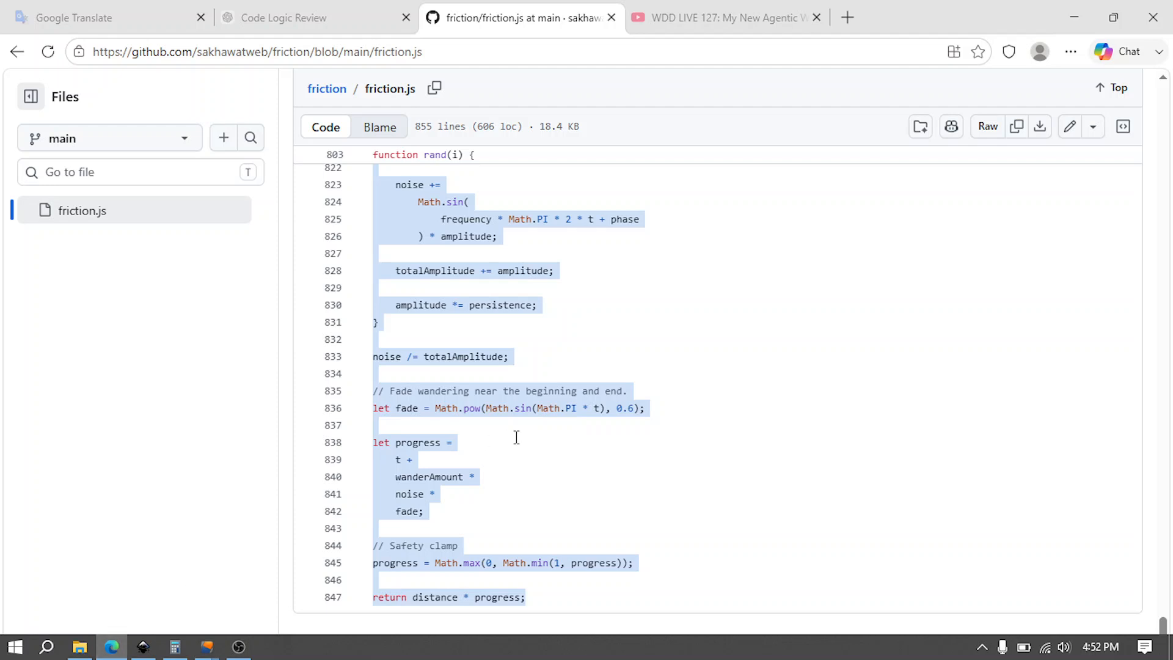
pyautogui.click(689, 362)
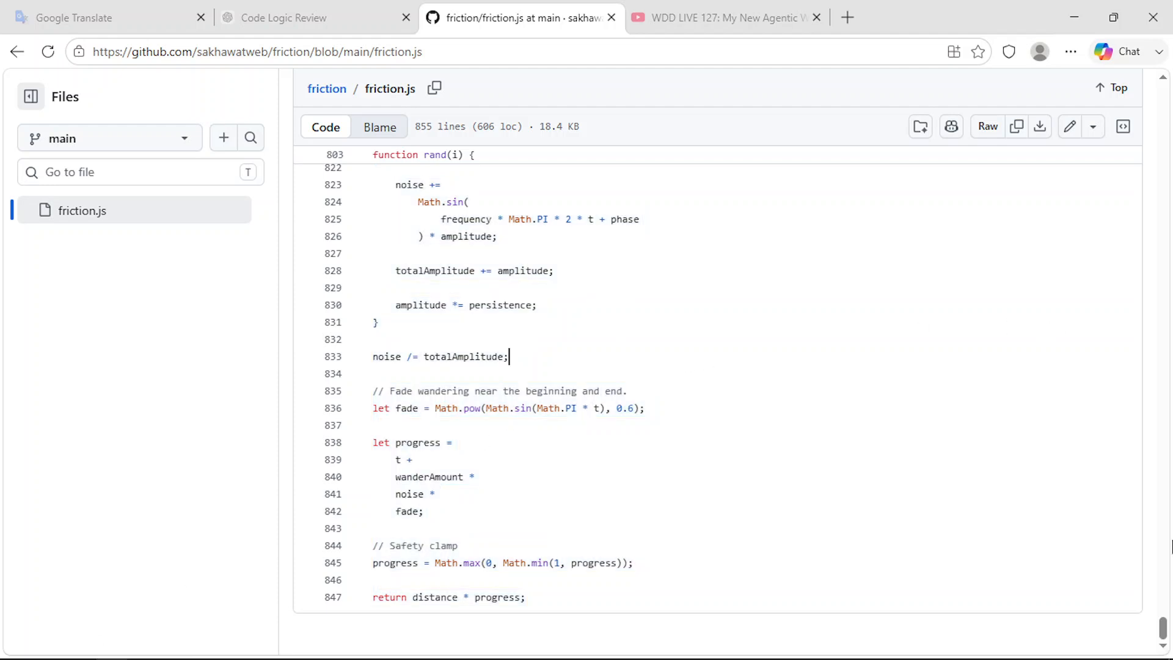
pyautogui.moveTo(1164, 628); pyautogui.dragTo(1147, 281)
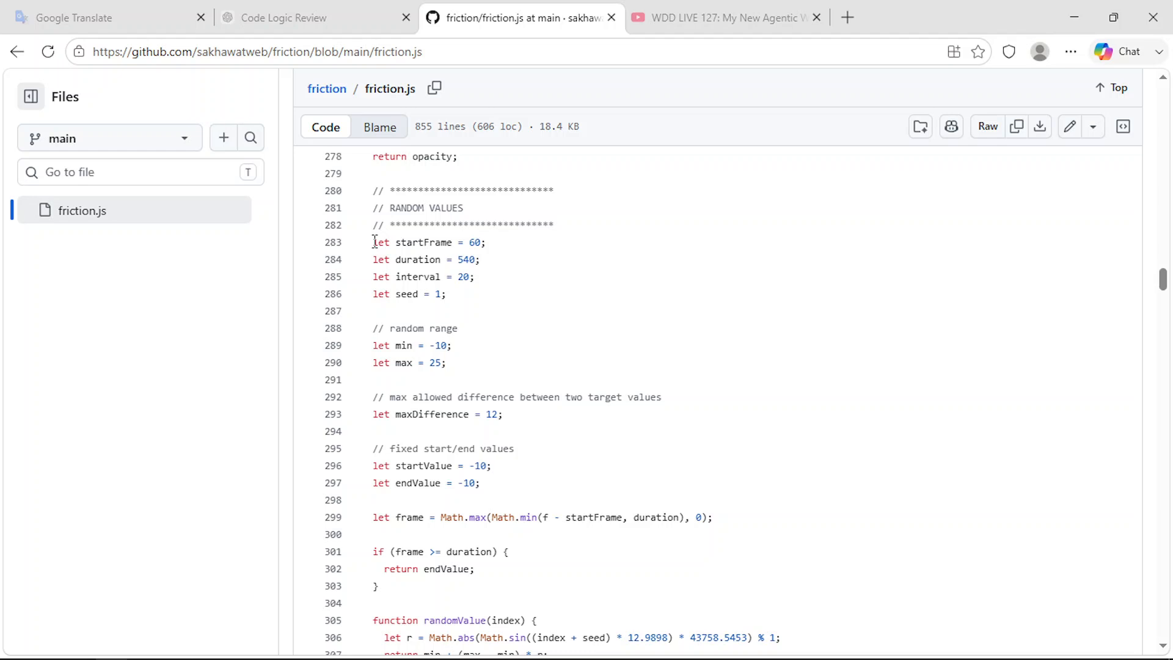
pyautogui.moveTo(374, 242); pyautogui.dragTo(528, 320)
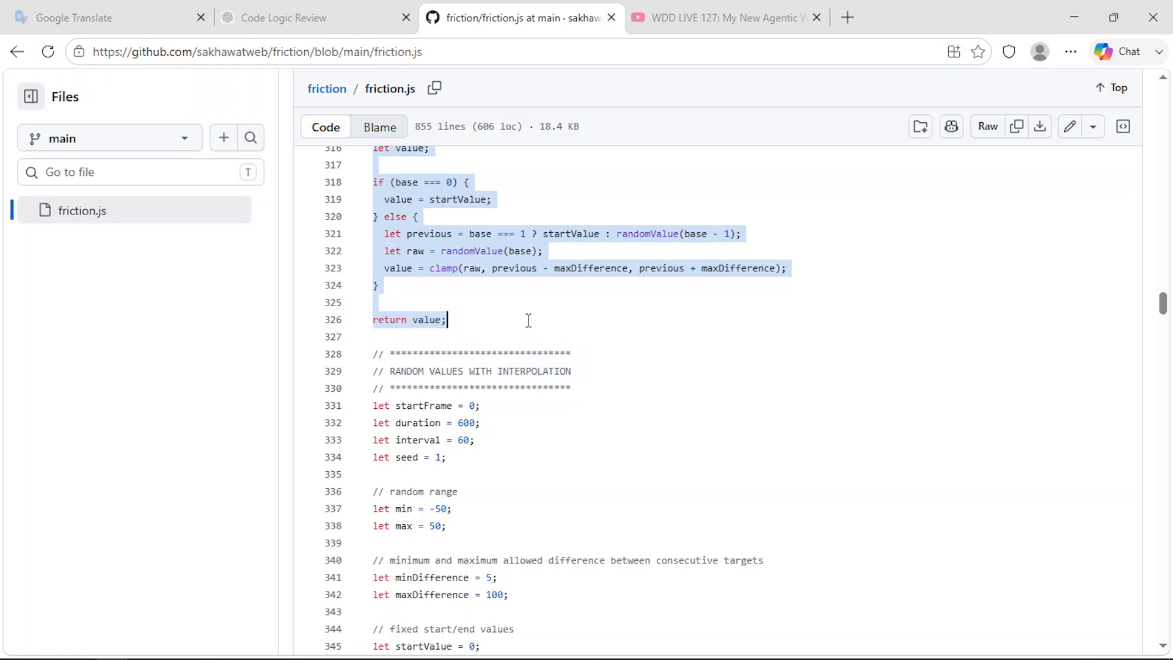
pyautogui.click(529, 320)
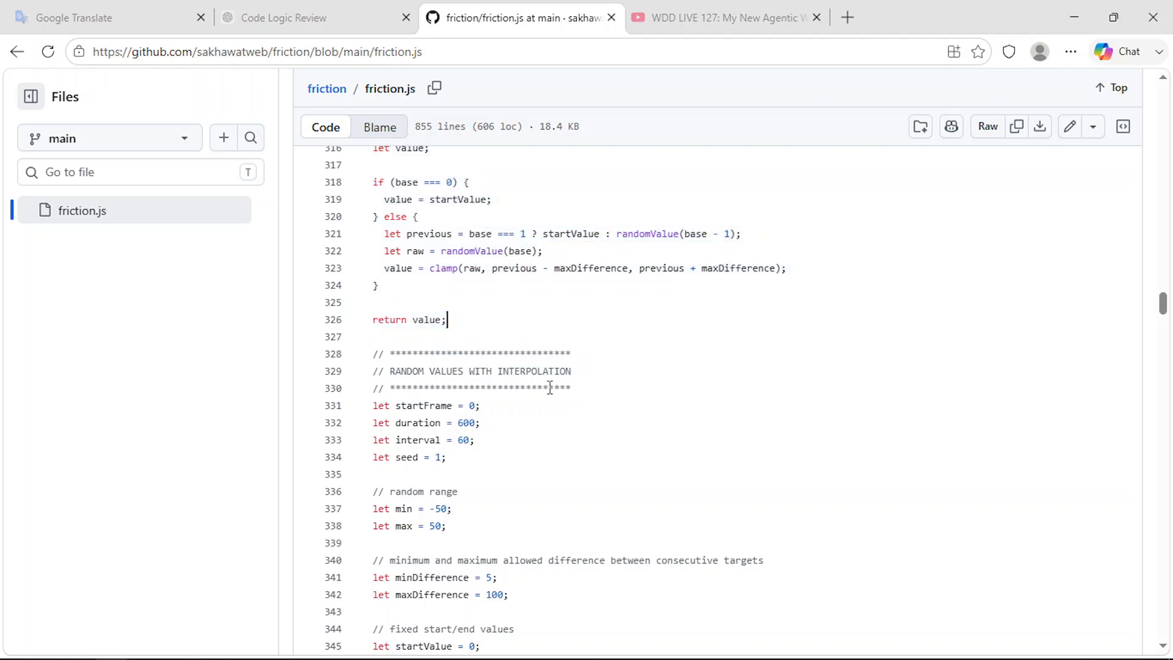
# - Copy the whole RANDOM VALUES WITH INTERPOLATION script, lines 331 to 414, from friction.js
pyautogui.press('Down')
pyautogui.press('Down')
pyautogui.press('Down')
pyautogui.press('Down')
pyautogui.press('Down')
pyautogui.press('Down')
pyautogui.press('Down')
pyautogui.press('Down')
pyautogui.press('Down')
pyautogui.press('Down')
pyautogui.press('Down')
pyautogui.press('Down')
pyautogui.press('Down')
pyautogui.press('Down')
pyautogui.press('Down')
pyautogui.press('Down')
pyautogui.press('Down')
pyautogui.press('Down')
pyautogui.press('Down')
pyautogui.press('Down')
pyautogui.press('Down')
pyautogui.press('Down')
pyautogui.press('Down')
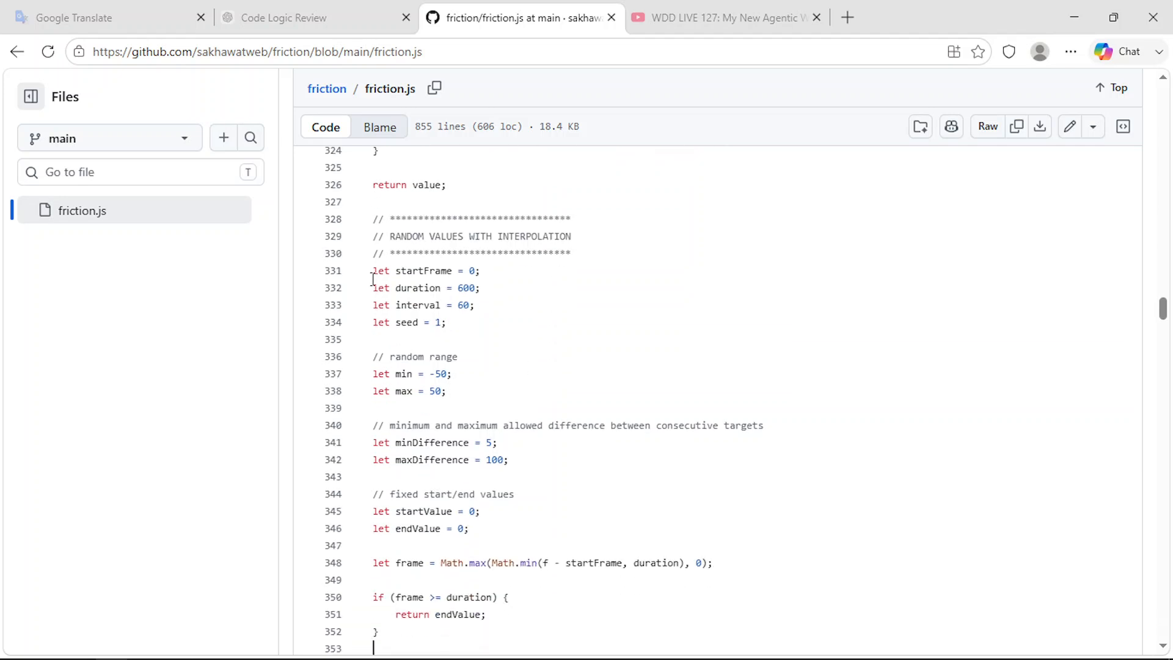
pyautogui.moveTo(374, 272); pyautogui.dragTo(549, 380)
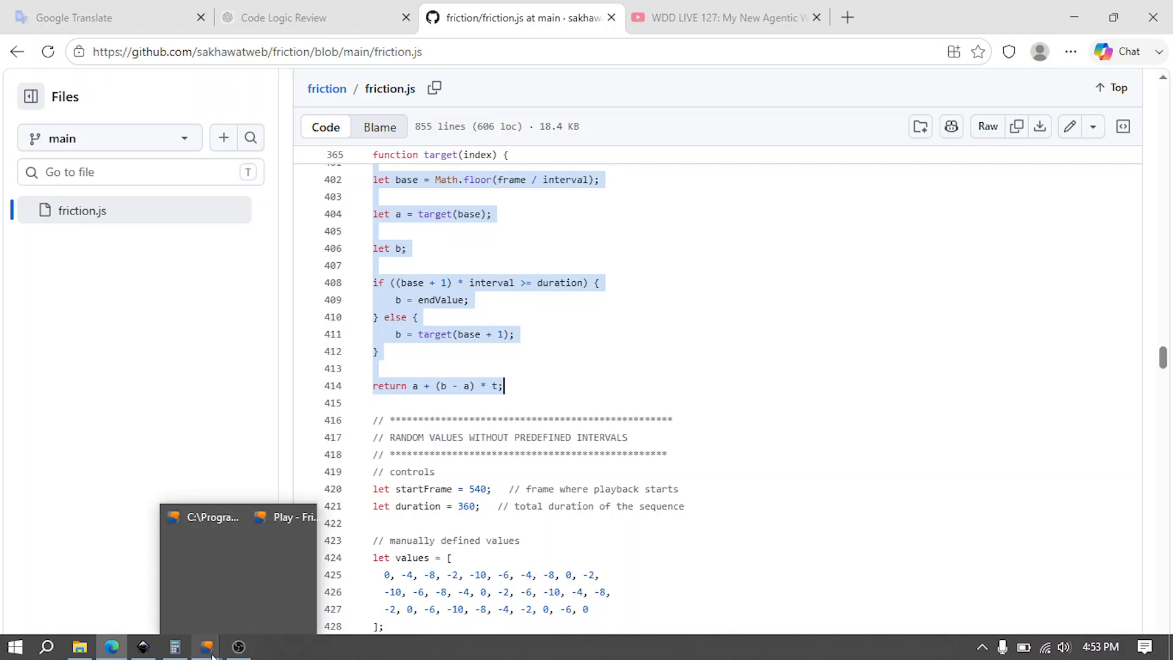
# - Switch back to Friction and paste the copied script as the calculation of the y translation expression
pyautogui.moveTo(206, 657)
pyautogui.moveTo(266, 592)
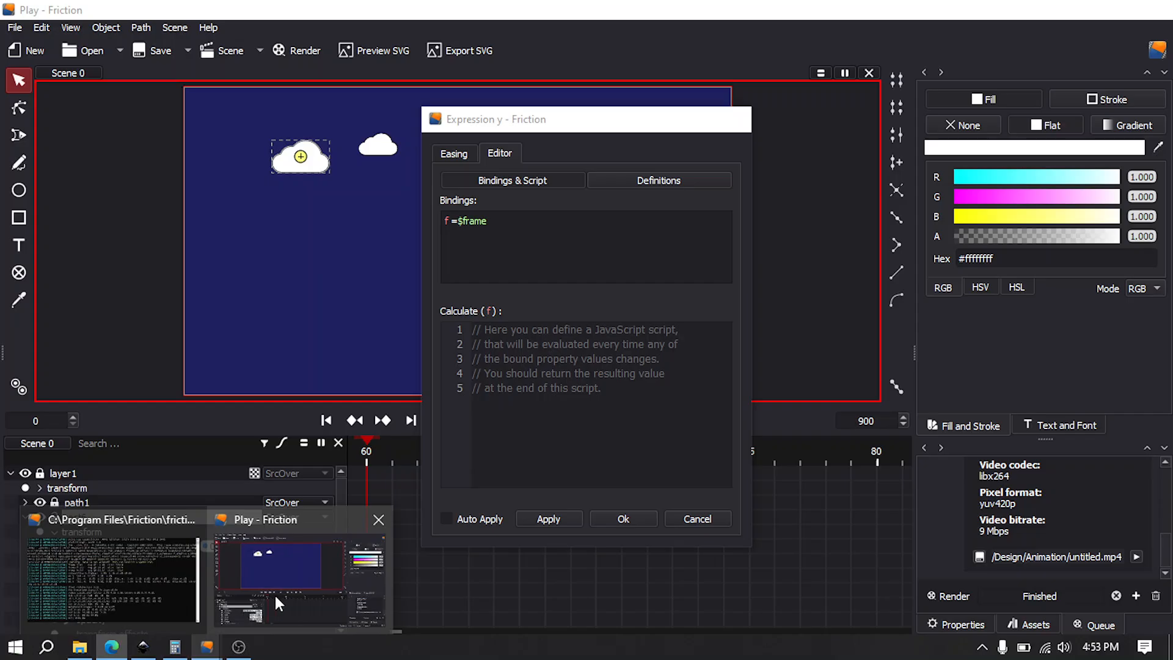
pyautogui.click(313, 554)
pyautogui.click(545, 391)
pyautogui.hotkey('ctrl', 'v')
# - Set duration to 900 and interval to 90 at the beginning of the pasted script
pyautogui.press('Up')
pyautogui.press('Up')
pyautogui.press('Up')
pyautogui.press('Up')
pyautogui.press('Up')
pyautogui.press('Up')
pyautogui.press('Up')
pyautogui.press('Up')
pyautogui.press('Up')
pyautogui.press('Up')
pyautogui.press('Up')
pyautogui.press('Up')
pyautogui.press('Up')
pyautogui.press('Up')
pyautogui.press('Up')
pyautogui.press('Up')
pyautogui.press('Up')
pyautogui.press('Up')
pyautogui.press('Up')
pyautogui.press('Up')
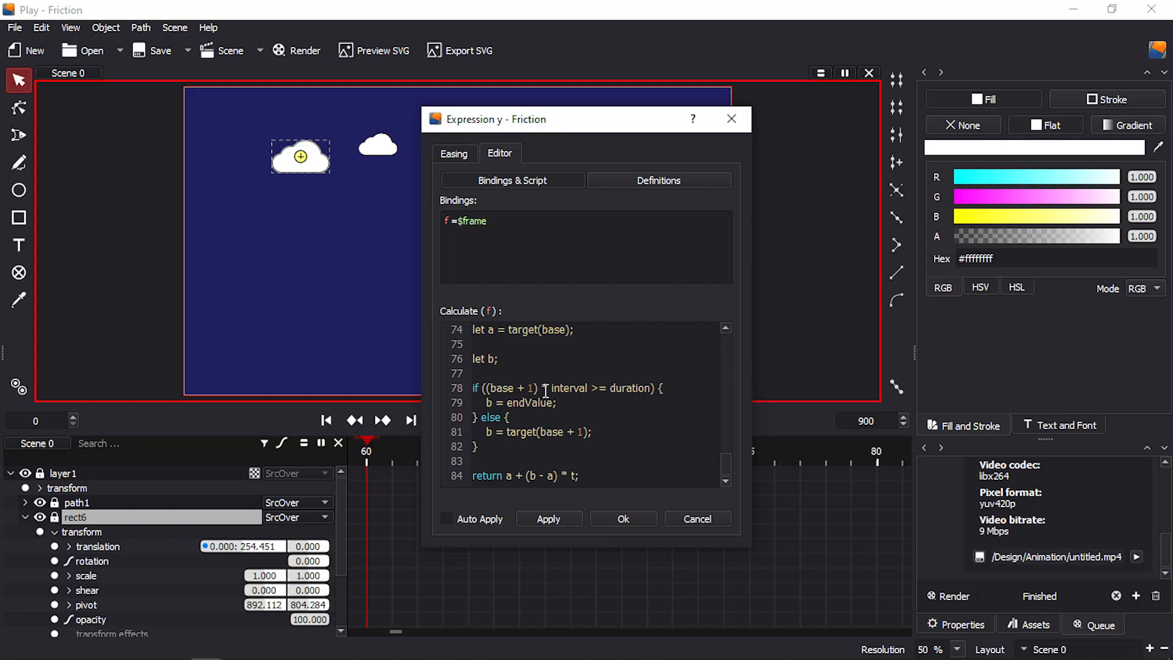
pyautogui.press('Up')
pyautogui.press('Up')
pyautogui.press('Up')
pyautogui.press('Up')
pyautogui.press('Up')
pyautogui.press('Up')
pyautogui.press('Up')
pyautogui.press('Up')
pyautogui.press('Up')
pyautogui.press('Up')
pyautogui.press('Up')
pyautogui.press('Up')
pyautogui.press('Up')
pyautogui.press('Up')
pyautogui.press('Up')
pyautogui.press('Up')
pyautogui.press('Up')
pyautogui.press('Up')
pyautogui.press('Up')
pyautogui.press('Up')
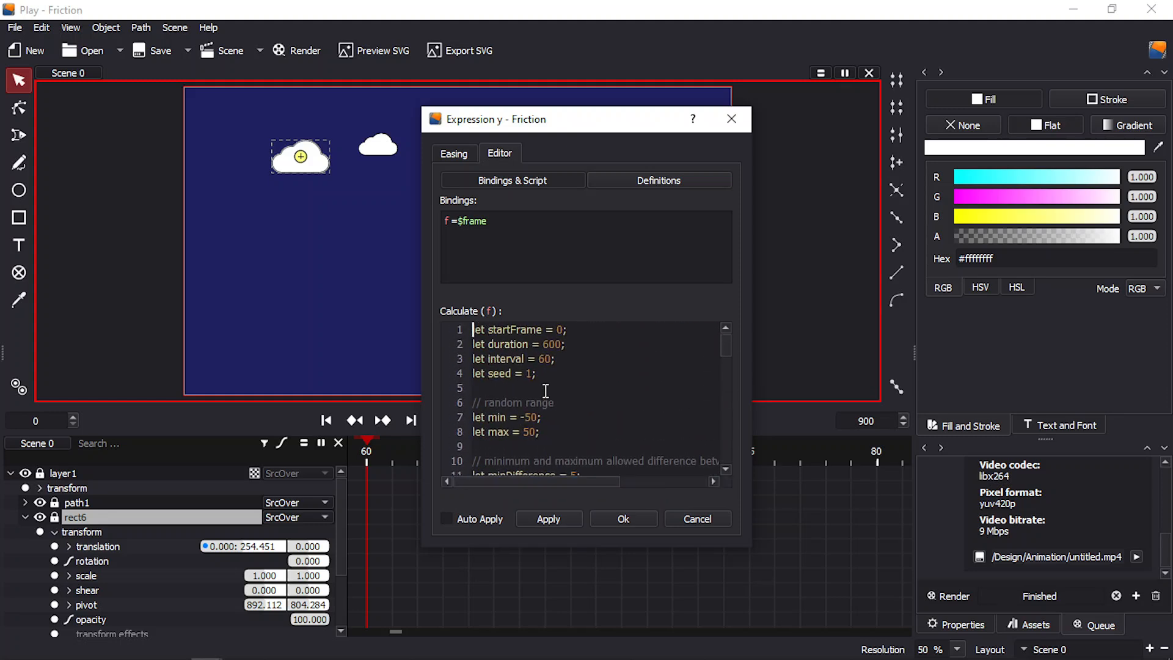
pyautogui.click(548, 343)
pyautogui.press('BackSpace')
pyautogui.write('9')
pyautogui.press('BackSpace')
pyautogui.write('9')
# - Set the script's random range to a min of -35 and a max of 35
pyautogui.press('Down')
pyautogui.press('Down')
pyautogui.press('Down')
pyautogui.press('Down')
pyautogui.press('Down')
pyautogui.press('Down')
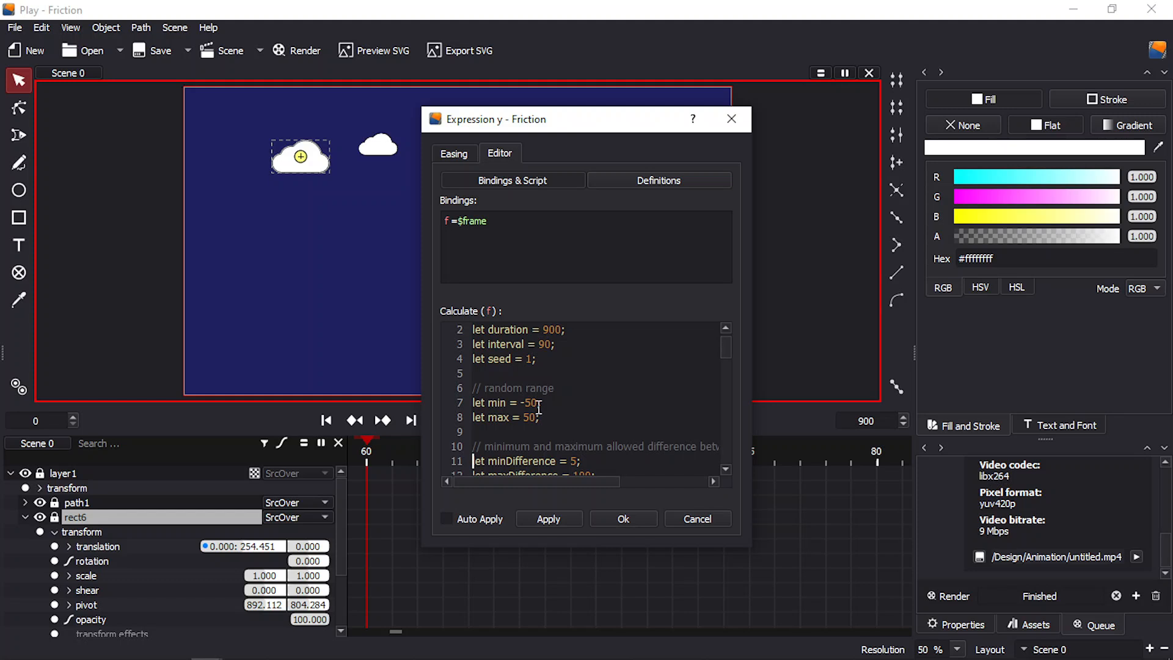
pyautogui.click(539, 407)
pyautogui.press('BackSpace')
pyautogui.press('BackSpace')
pyautogui.write('35')
pyautogui.click(537, 417)
pyautogui.press('BackSpace')
pyautogui.press('BackSpace')
pyautogui.write('35')
# - Set maxDifference between consecutive targets to 70 in the script
pyautogui.press('Down')
pyautogui.press('Down')
pyautogui.press('Down')
pyautogui.press('Down')
pyautogui.press('Down')
pyautogui.press('Down')
pyautogui.press('Down')
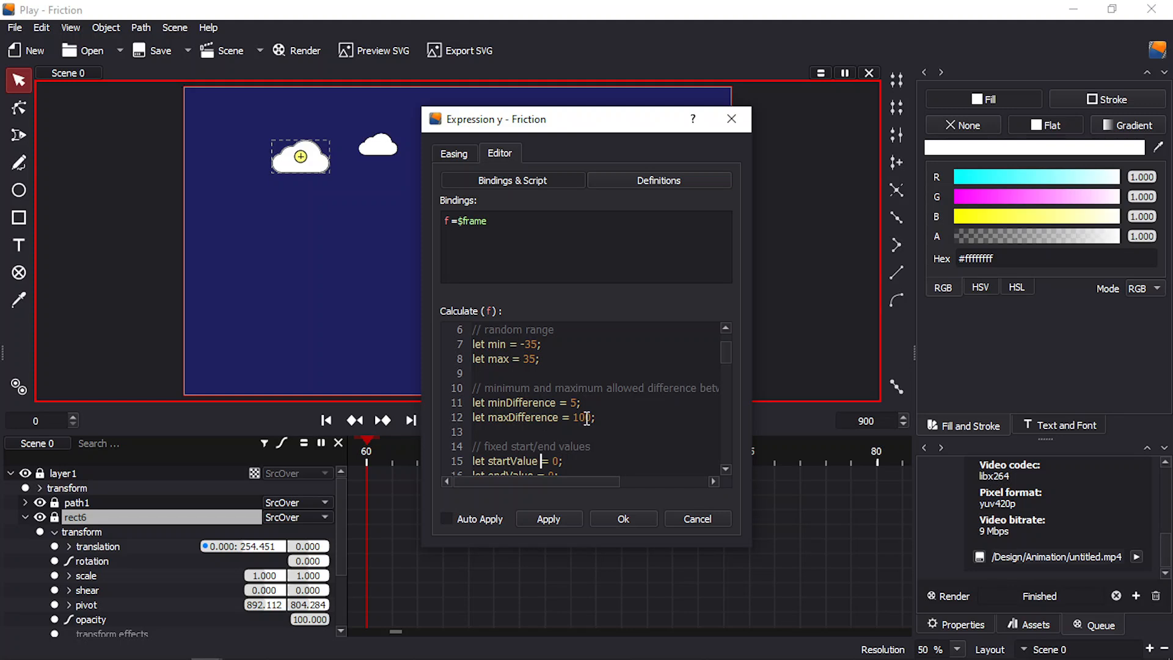
pyautogui.click(587, 417)
pyautogui.press('BackSpace')
pyautogui.press('BackSpace')
pyautogui.write('7')
# - Review the difference limits, the fixed start and end values and the frame calculation in the y expression script
pyautogui.click(600, 359)
pyautogui.press('Down')
pyautogui.press('Down')
pyautogui.press('Down')
pyautogui.press('Down')
pyautogui.press('Down')
pyautogui.press('Down')
pyautogui.press('Down')
pyautogui.press('Down')
pyautogui.press('Down')
pyautogui.press('Down')
pyautogui.press('Down')
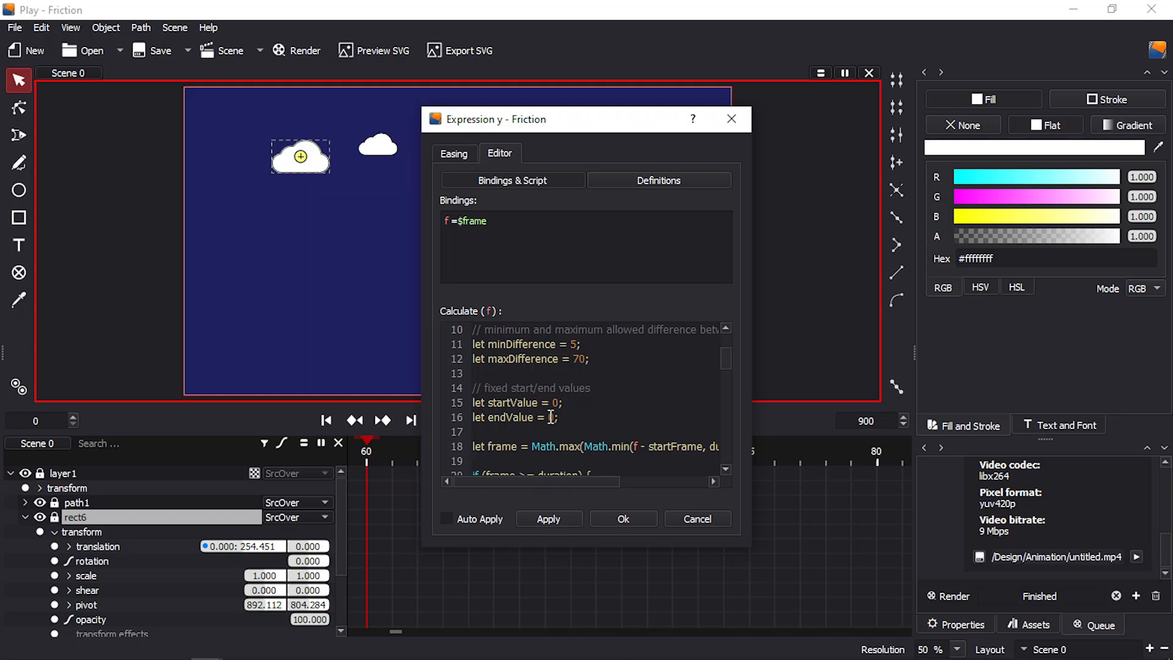
pyautogui.press('Down')
pyautogui.press('Down')
pyautogui.press('Down')
pyautogui.press('Down')
pyautogui.press('Down')
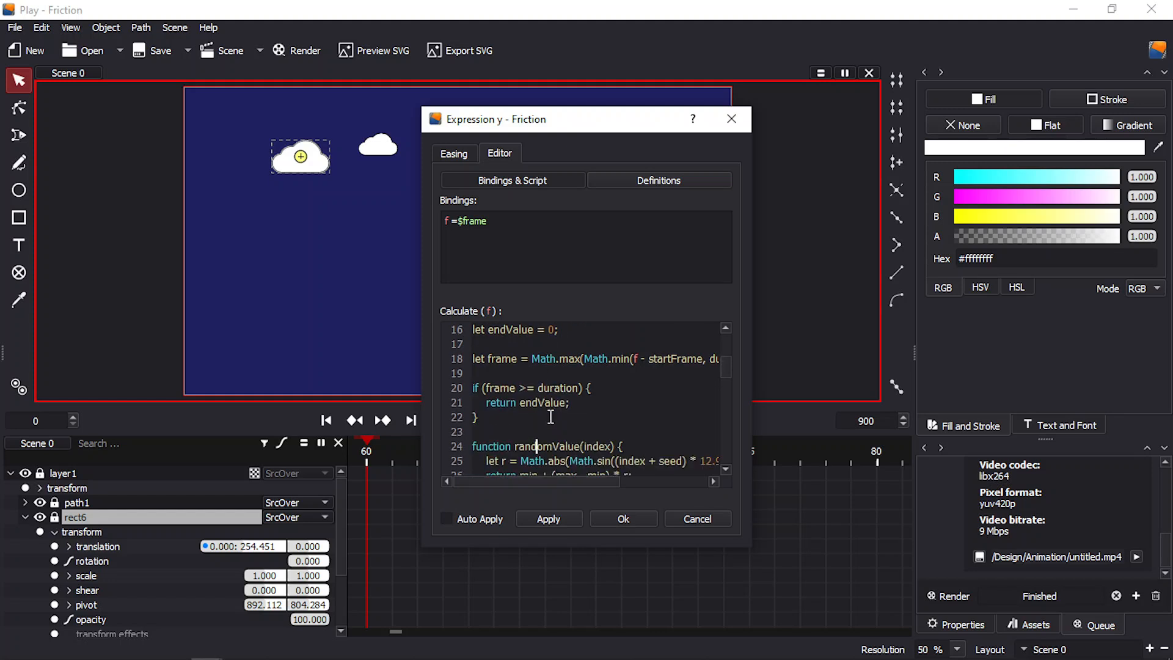
pyautogui.press('Up')
pyautogui.press('Up')
pyautogui.press('Up')
pyautogui.press('Up')
pyautogui.press('Up')
pyautogui.press('Up')
pyautogui.press('Up')
pyautogui.press('Up')
pyautogui.press('Up')
pyautogui.press('Up')
pyautogui.press('Up')
pyautogui.press('Up')
pyautogui.press('Up')
pyautogui.press('Up')
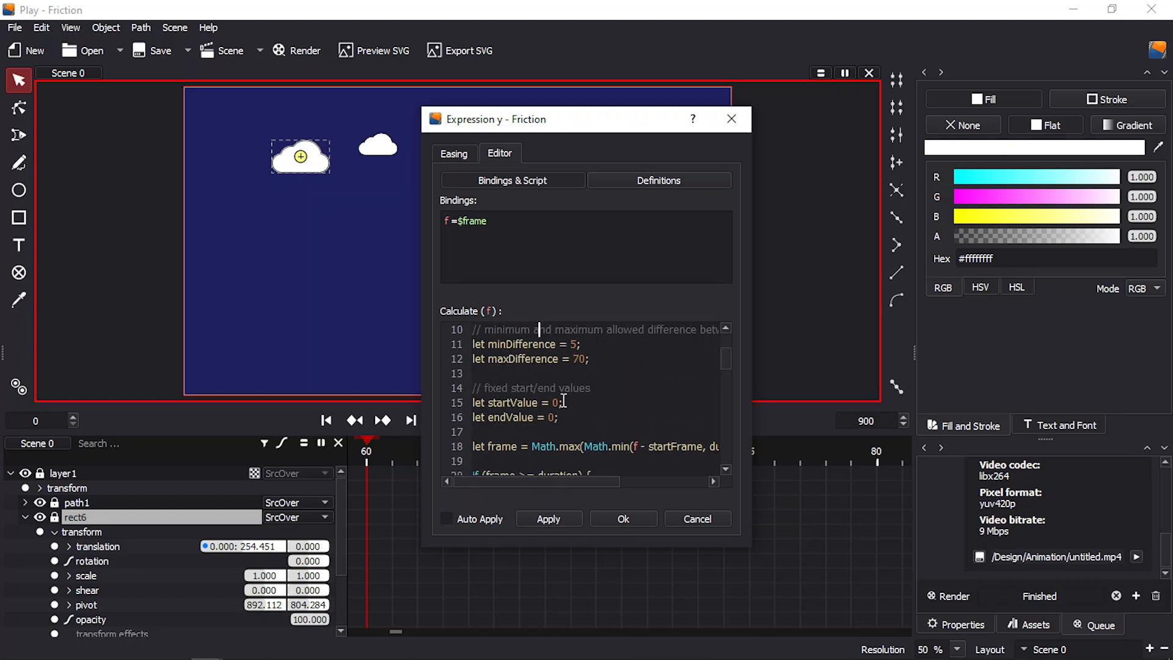
# - Read through the rest of the y expression script, from the end value down to its final return line
pyautogui.click(570, 417)
pyautogui.press('Down')
pyautogui.press('Down')
pyautogui.press('Down')
pyautogui.press('Down')
pyautogui.press('Down')
pyautogui.press('Down')
pyautogui.press('Down')
pyautogui.press('Down')
pyautogui.press('Down')
pyautogui.press('Down')
pyautogui.press('Down')
pyautogui.press('Down')
pyautogui.press('Down')
pyautogui.press('Down')
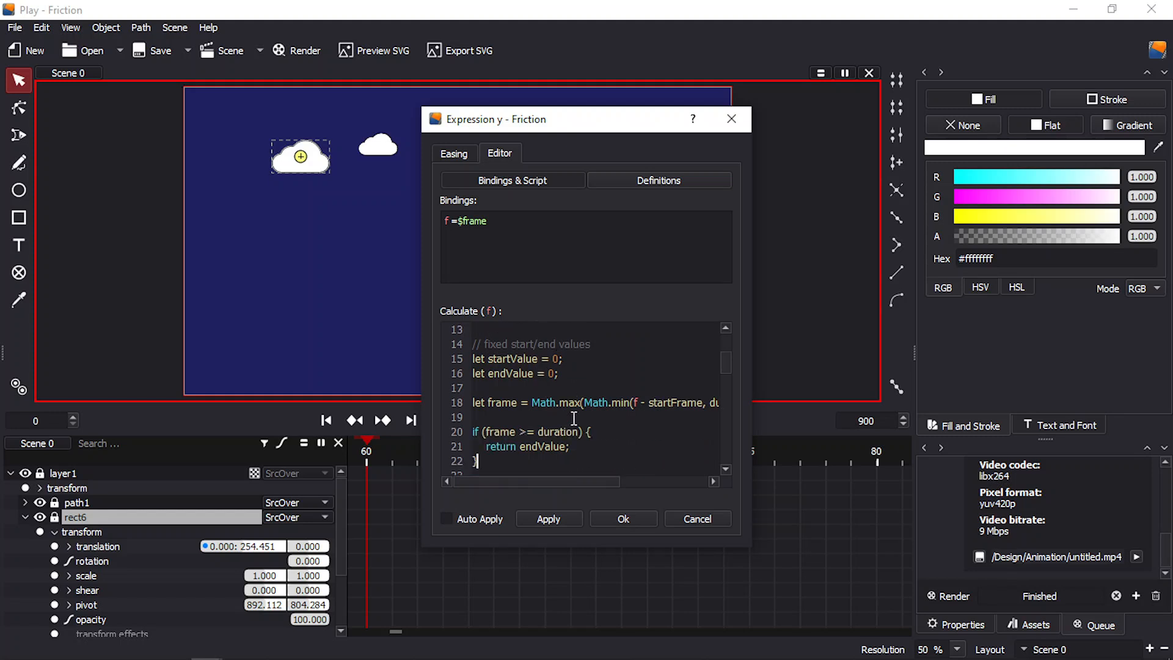
pyautogui.press('Down')
pyautogui.press('Down')
pyautogui.press('Down')
pyautogui.press('Down')
pyautogui.press('Down')
pyautogui.press('Down')
pyautogui.press('Down')
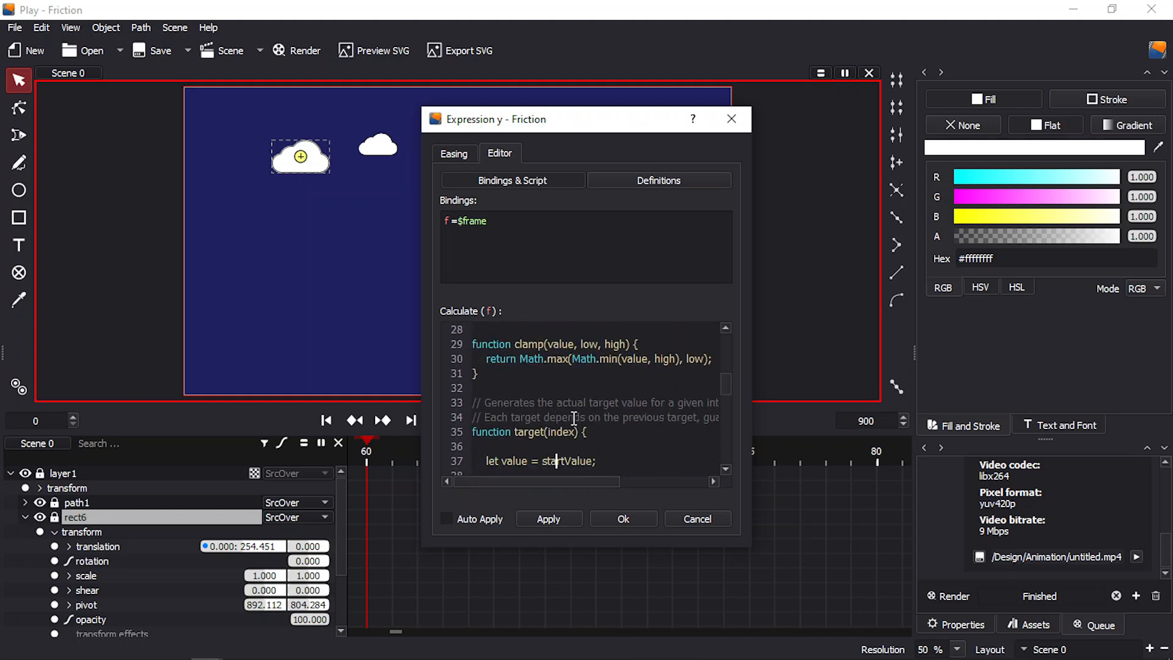
pyautogui.press('Down')
pyautogui.press('Down')
pyautogui.press('Down')
pyautogui.press('Down')
pyautogui.press('Down')
pyautogui.press('Down')
pyautogui.press('Down')
pyautogui.press('Down')
pyautogui.press('Down')
pyautogui.press('Down')
pyautogui.press('Down')
pyautogui.press('Down')
pyautogui.press('Down')
pyautogui.press('Down')
pyautogui.press('Down')
pyautogui.press('Down')
pyautogui.press('Down')
pyautogui.press('Down')
pyautogui.press('Down')
pyautogui.press('Down')
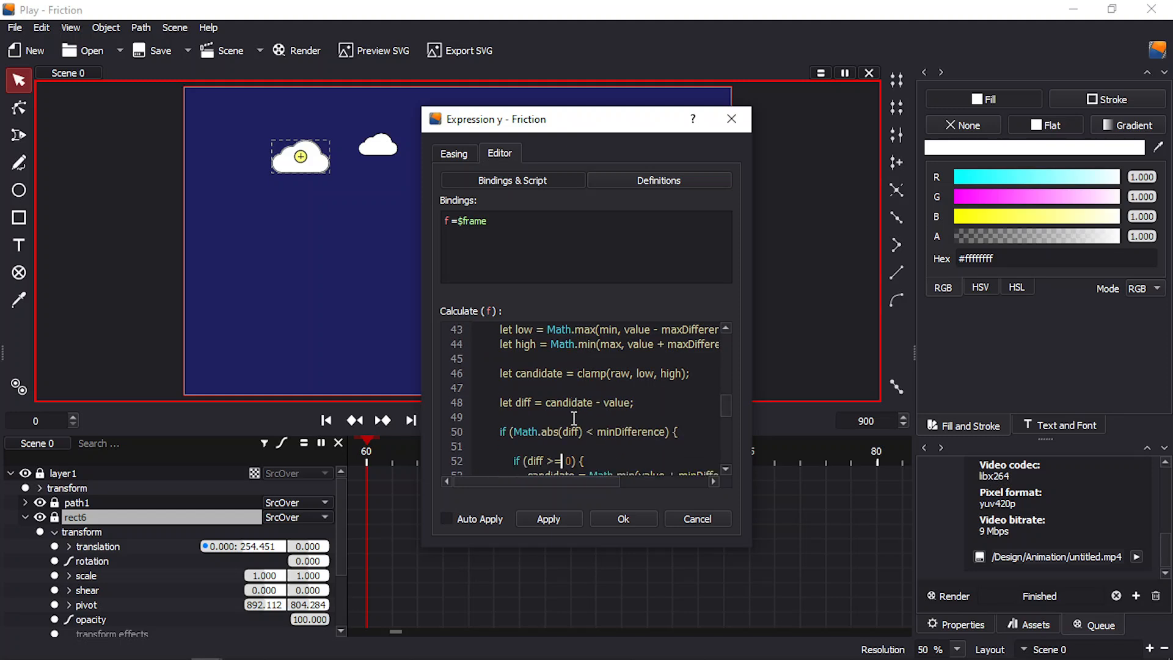
pyautogui.press('Down')
pyautogui.press('Down')
pyautogui.press('Down')
pyautogui.press('Down')
pyautogui.press('Down')
pyautogui.press('Down')
pyautogui.press('Down')
pyautogui.press('Down')
pyautogui.press('Down')
pyautogui.press('Down')
pyautogui.press('Down')
pyautogui.press('Down')
pyautogui.press('Down')
pyautogui.press('Down')
pyautogui.press('Down')
pyautogui.press('Down')
pyautogui.press('Down')
pyautogui.press('Down')
pyautogui.press('Down')
pyautogui.press('Down')
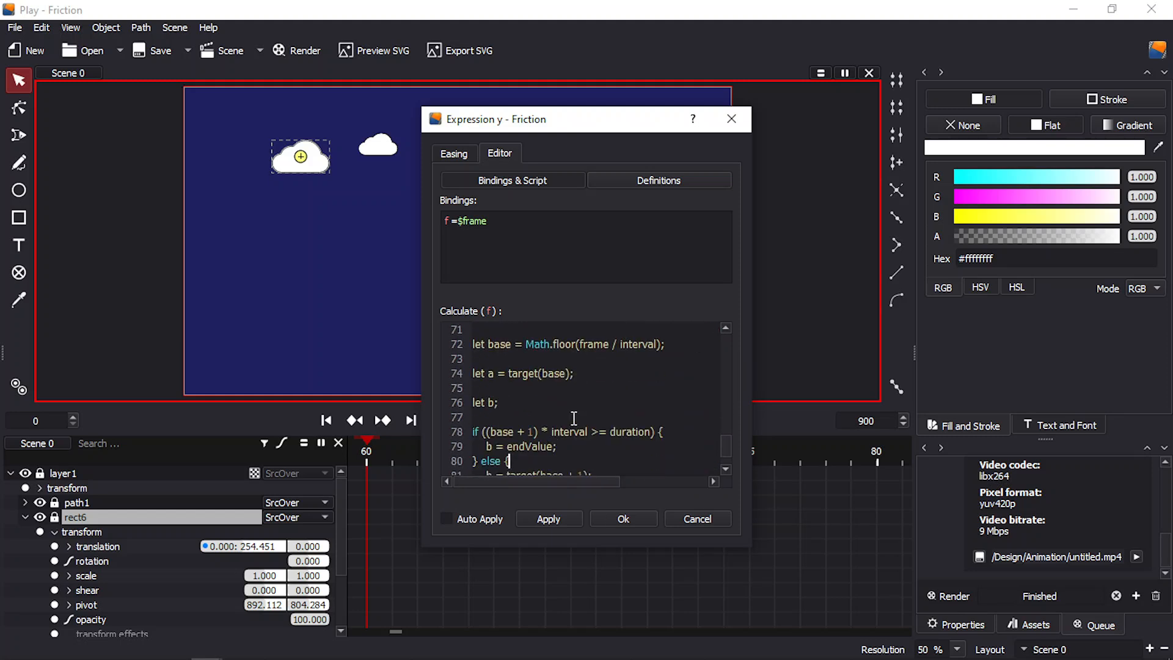
pyautogui.press('Down')
pyautogui.press('Down')
pyautogui.press('Down')
pyautogui.press('Down')
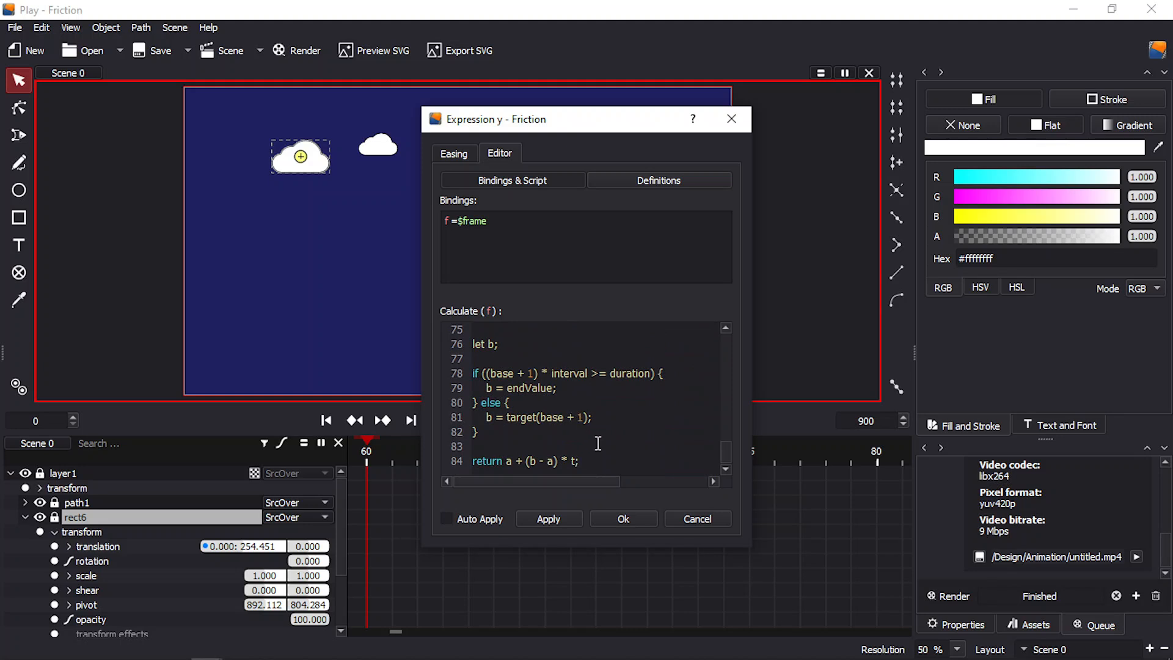
# - Accept the y translation expression for rect6 and save the project
pyautogui.click(618, 516)
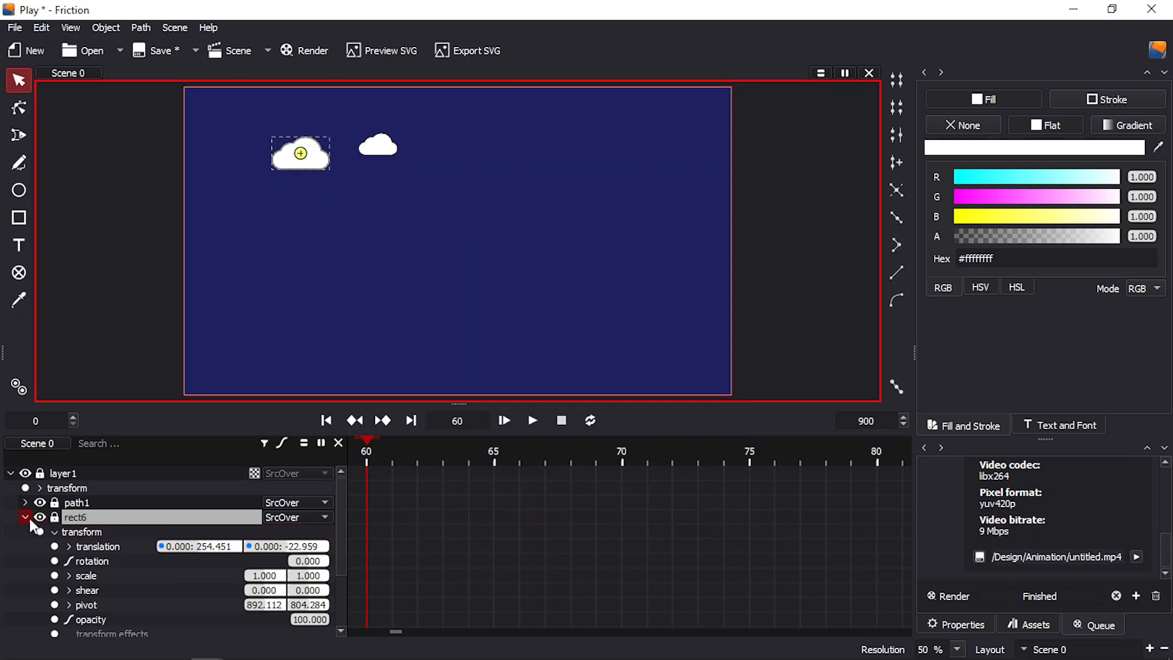
pyautogui.hotkey('ctrl', 's')
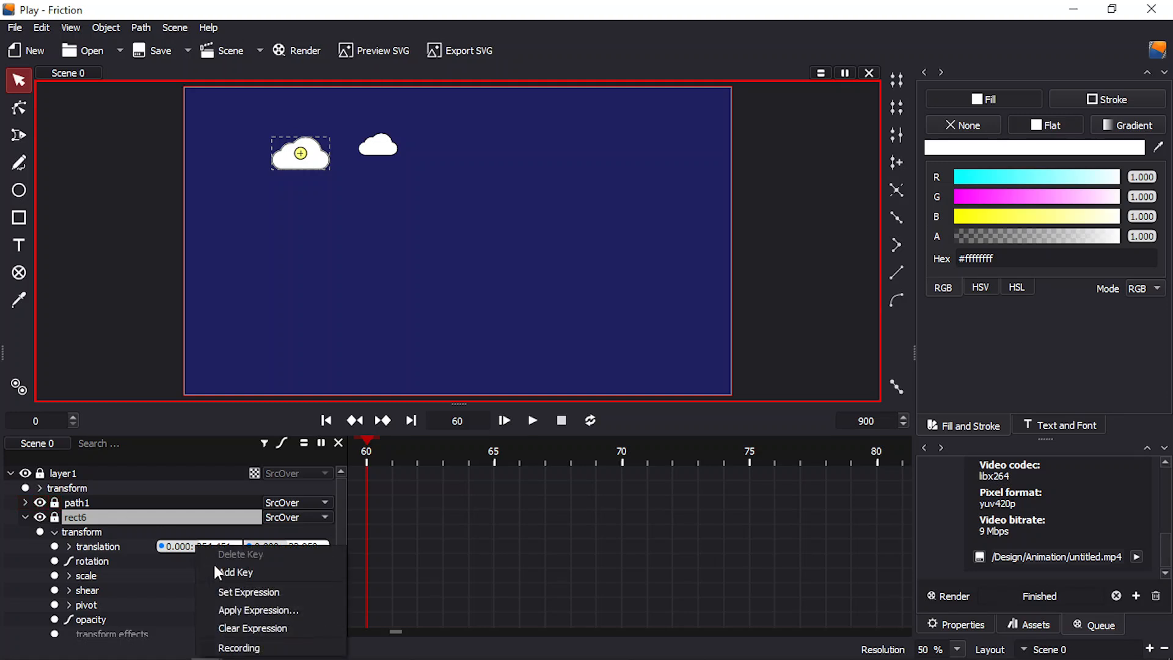
# - Copy the entire calculation script from rect6's x translation expression and close the expression dialog
pyautogui.click(233, 591)
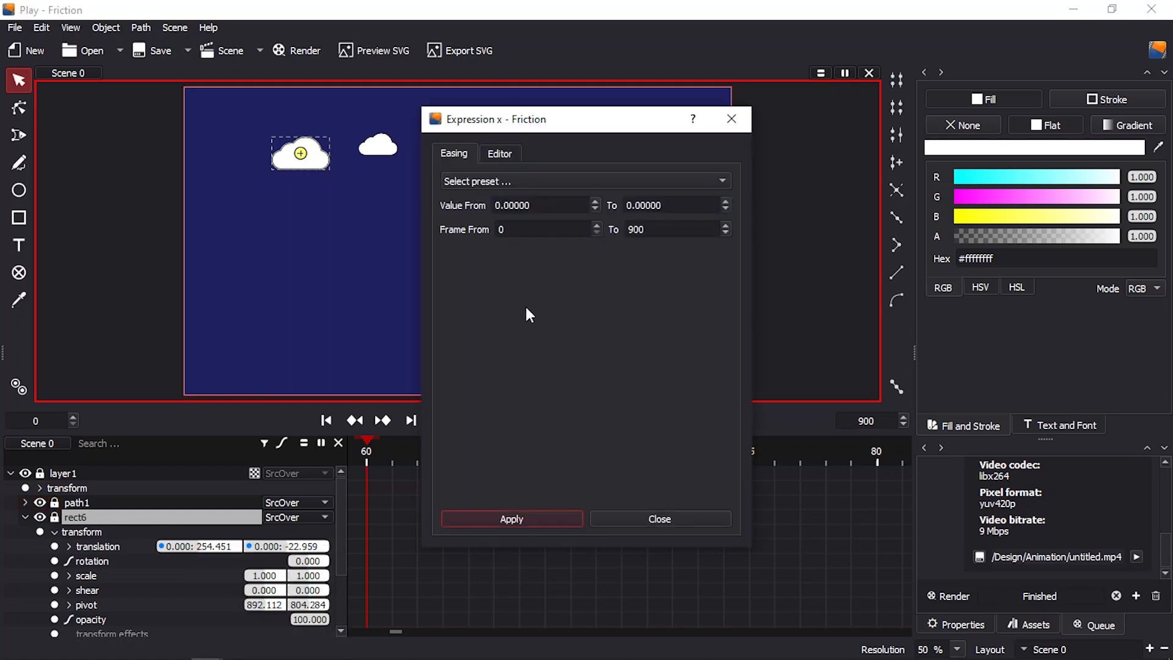
pyautogui.click(504, 155)
pyautogui.click(595, 379)
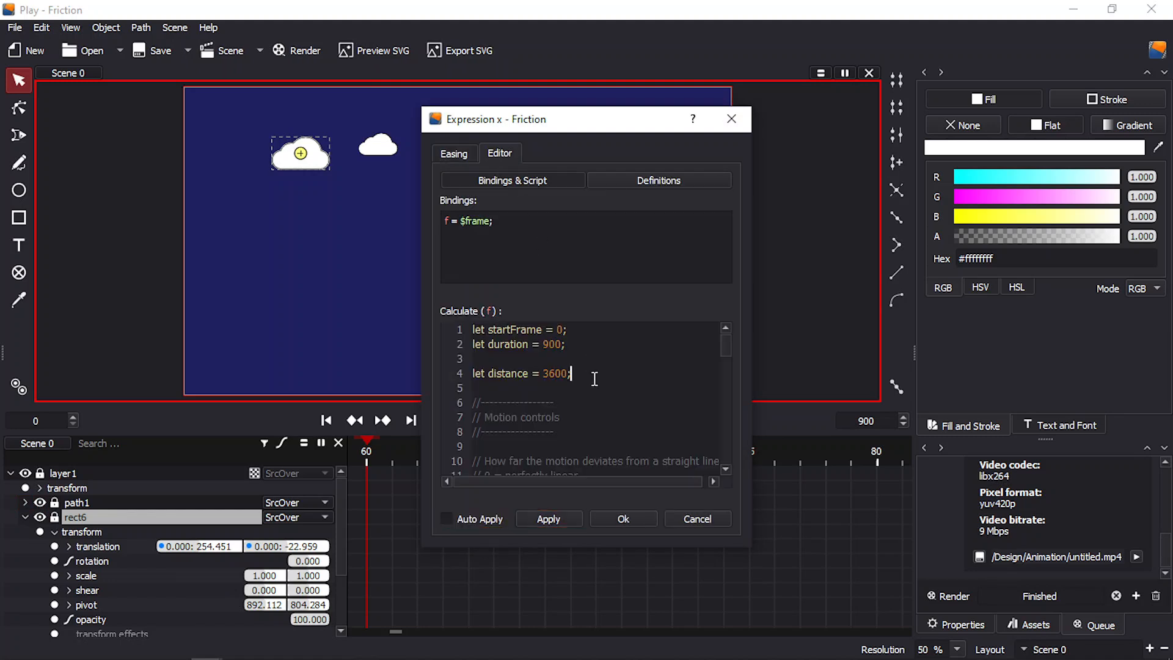
pyautogui.hotkey('ctrl', 'a')
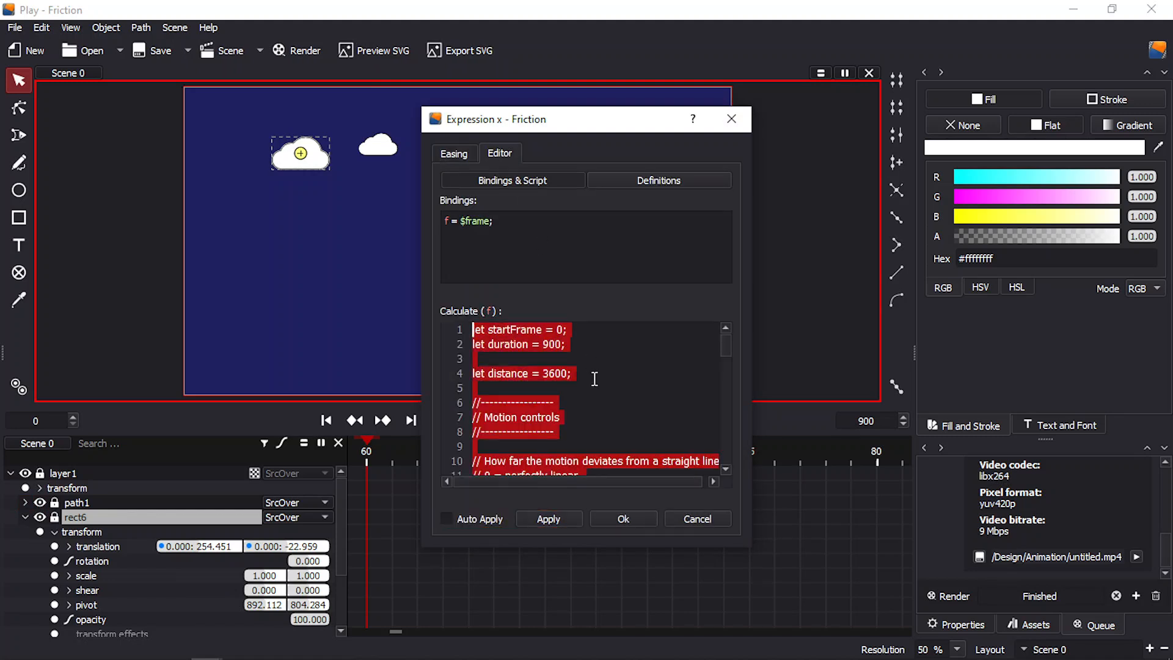
pyautogui.click(617, 518)
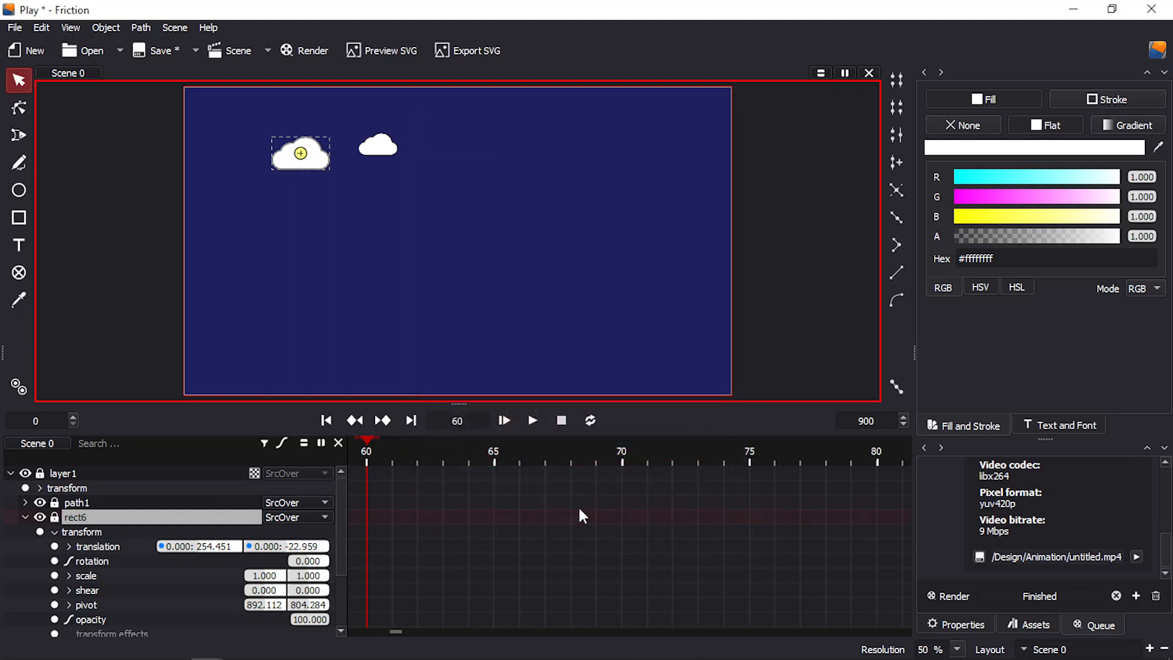
# - Create an x translation expression on path1 with the binding f = $frame and paste the copied script as its calculation
pyautogui.click(25, 502)
pyautogui.click(53, 516)
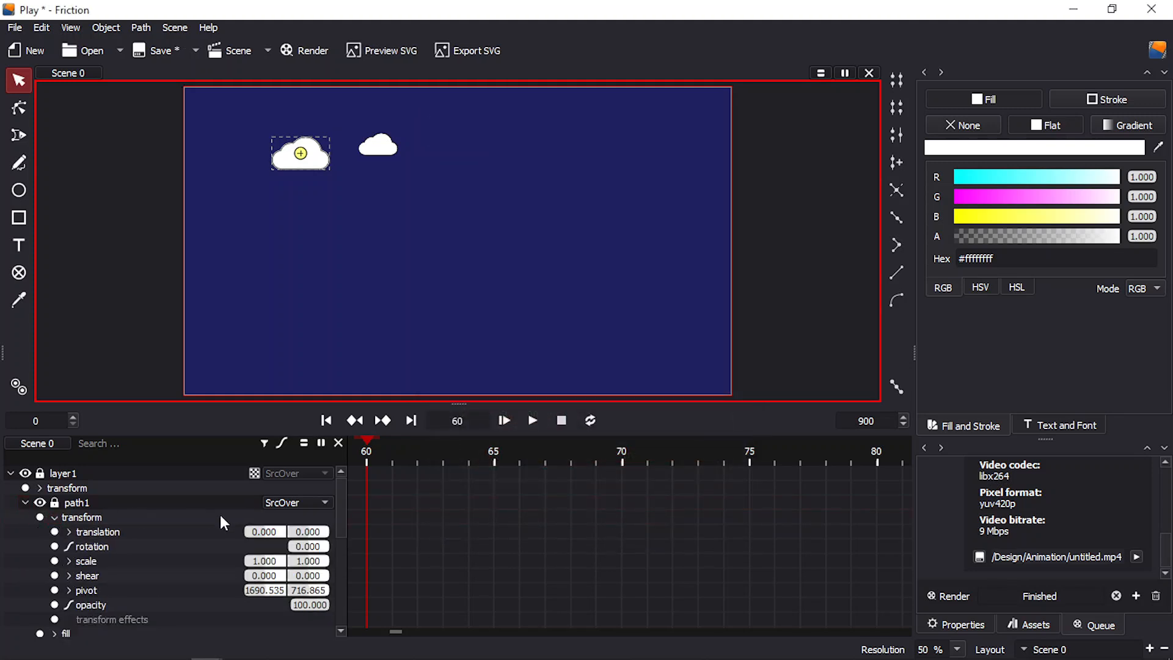
pyautogui.rightClick(259, 535)
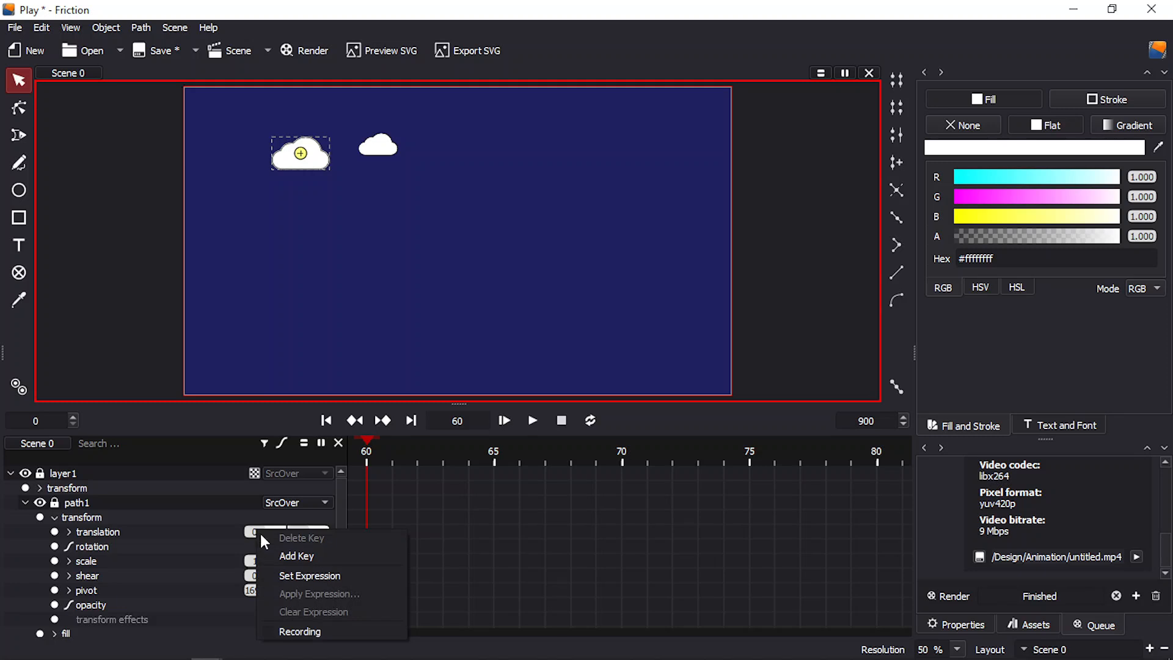
pyautogui.click(293, 578)
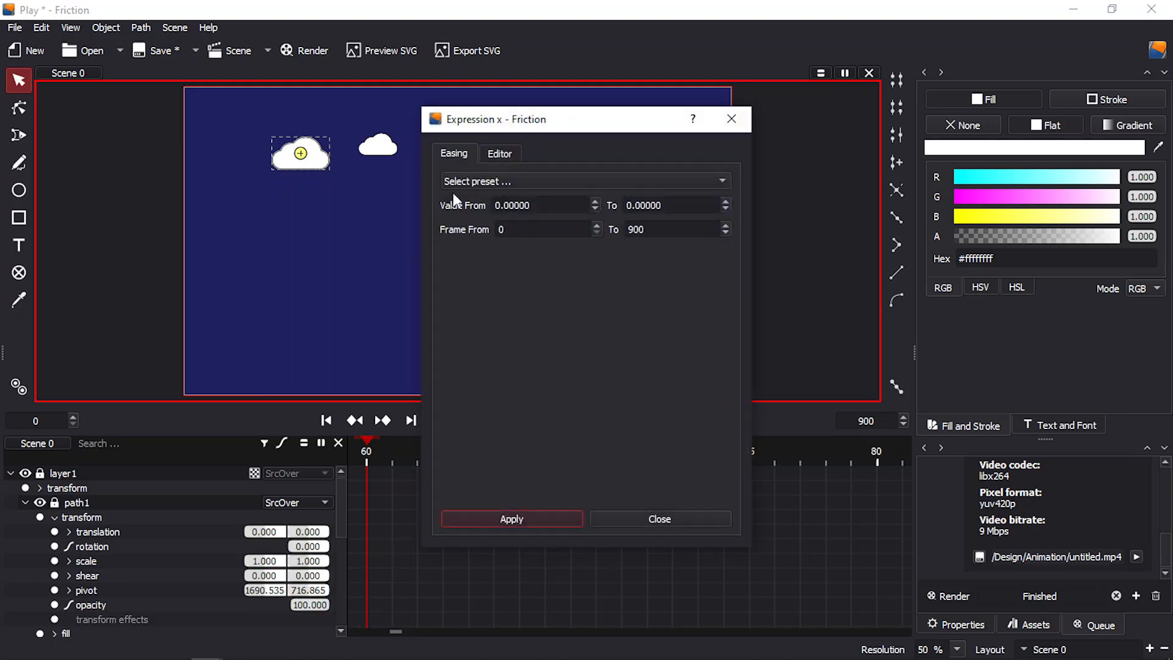
pyautogui.click(500, 153)
pyautogui.click(498, 230)
pyautogui.write('f')
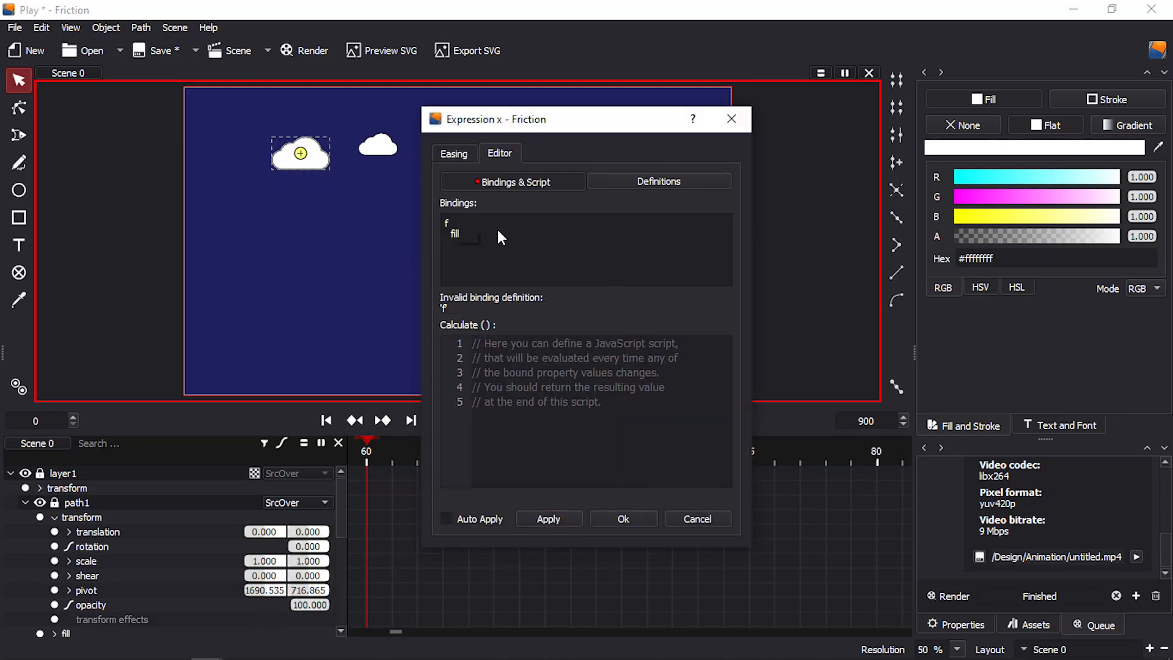
pyautogui.write(' =')
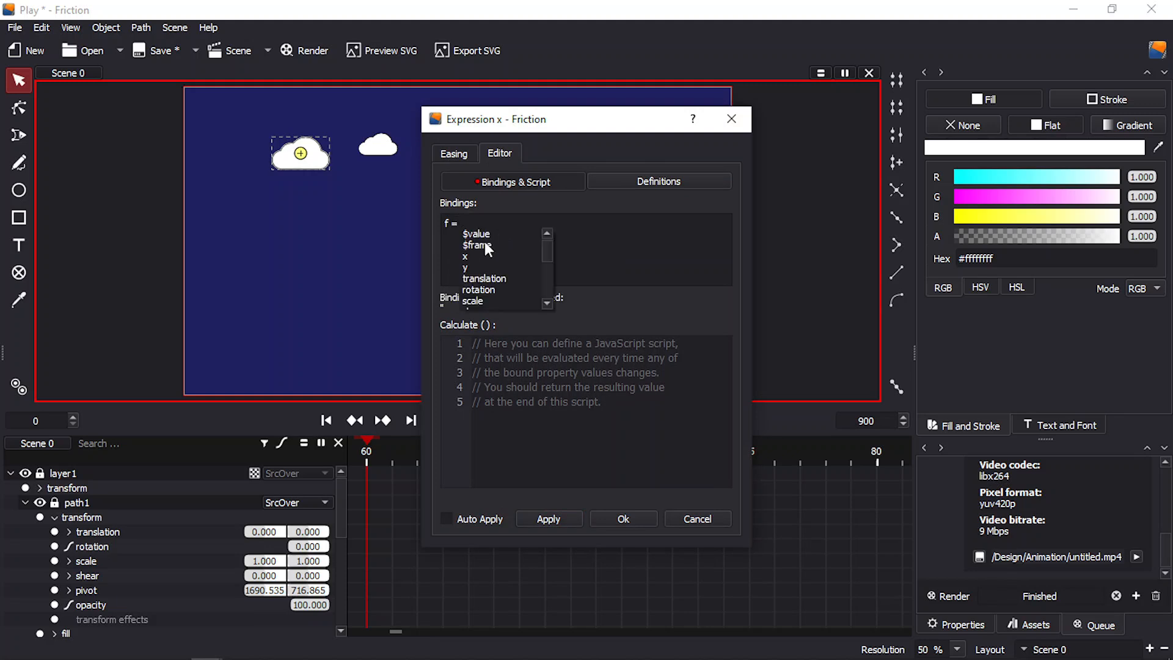
pyautogui.click(485, 244)
pyautogui.click(516, 379)
pyautogui.hotkey('ctrl', 'v')
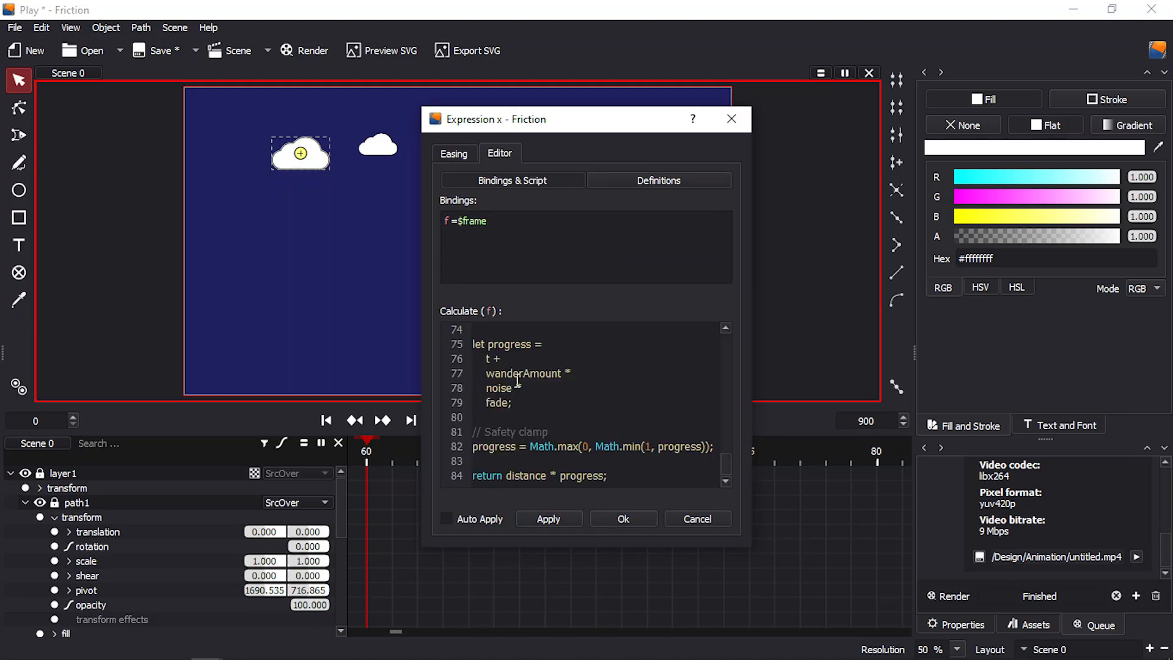
# - Set the random seed in path1's x translation script to 2
pyautogui.press('Up')
pyautogui.press('Up')
pyautogui.press('Up')
pyautogui.press('Up')
pyautogui.press('Up')
pyautogui.press('Up')
pyautogui.press('Up')
pyautogui.press('Up')
pyautogui.press('Up')
pyautogui.press('Up')
pyautogui.press('Up')
pyautogui.press('Up')
pyautogui.press('Up')
pyautogui.press('Up')
pyautogui.press('Up')
pyautogui.press('Up')
pyautogui.press('Up')
pyautogui.press('Up')
pyautogui.press('Up')
pyautogui.press('Up')
pyautogui.press('Up')
pyautogui.press('Up')
pyautogui.press('Up')
pyautogui.press('Up')
pyautogui.press('Up')
pyautogui.press('Up')
pyautogui.press('Up')
pyautogui.press('Up')
pyautogui.press('Up')
pyautogui.press('Up')
pyautogui.press('Up')
pyautogui.press('Up')
pyautogui.press('Up')
pyautogui.press('Up')
pyautogui.press('Up')
pyautogui.press('Up')
pyautogui.press('Up')
pyautogui.press('Up')
pyautogui.press('Up')
pyautogui.press('Up')
pyautogui.press('Up')
pyautogui.press('Up')
pyautogui.press('Up')
pyautogui.press('Up')
pyautogui.press('Up')
pyautogui.press('Up')
pyautogui.press('Up')
pyautogui.press('Up')
pyautogui.press('Up')
pyautogui.press('Up')
pyautogui.press('Up')
pyautogui.press('Up')
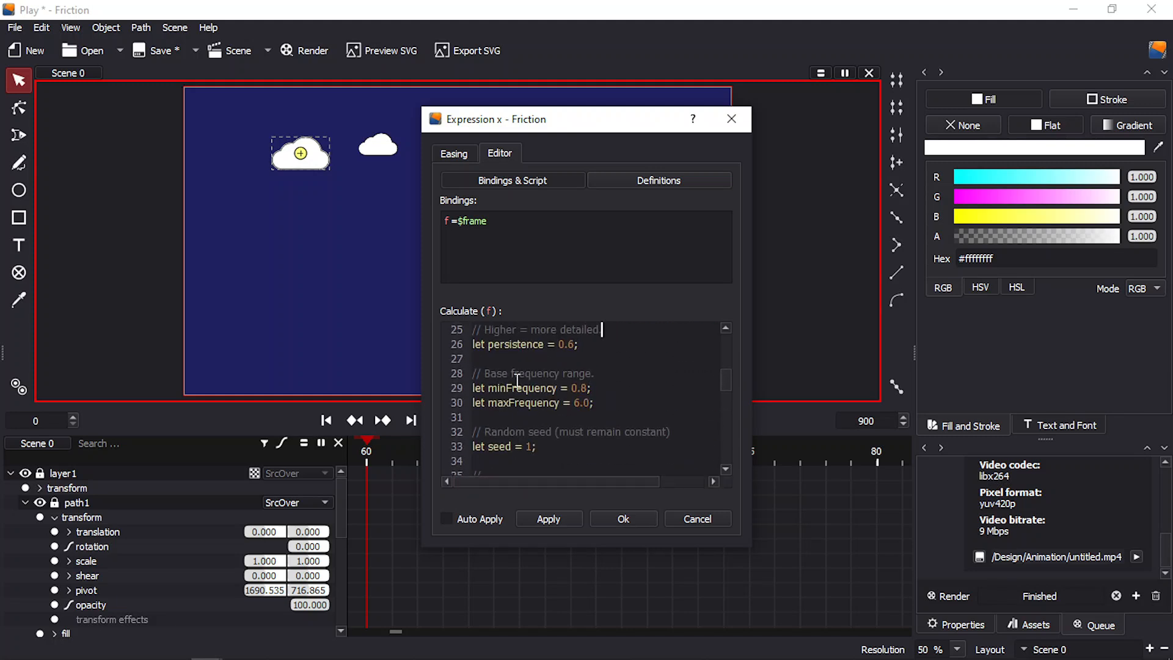
pyautogui.click(533, 447)
pyautogui.press('BackSpace')
pyautogui.write('2')
# - Save the project and set wanderScale to 0.4 in path1's x translation script
pyautogui.press('Up')
pyautogui.press('Up')
pyautogui.press('Up')
pyautogui.press('Up')
pyautogui.press('Up')
pyautogui.press('Up')
pyautogui.press('Up')
pyautogui.press('Up')
pyautogui.press('Up')
pyautogui.press('Up')
pyautogui.press('Up')
pyautogui.press('Up')
pyautogui.press('Up')
pyautogui.press('Up')
pyautogui.press('Up')
pyautogui.press('Up')
pyautogui.press('Up')
pyautogui.press('Up')
pyautogui.press('Up')
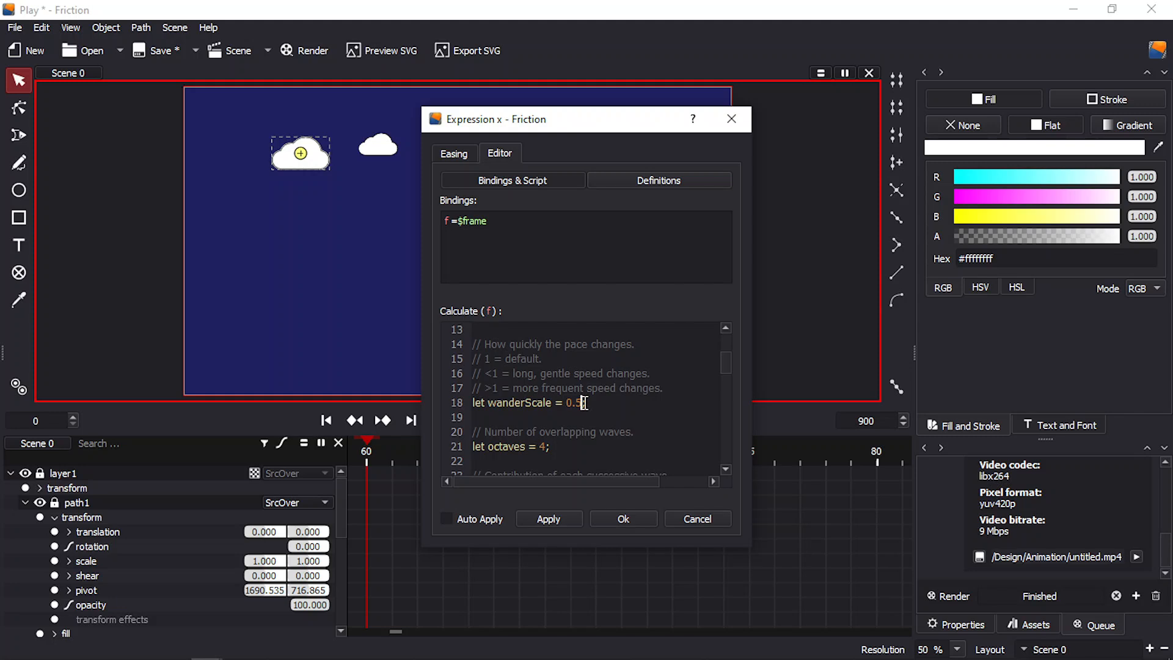
pyautogui.hotkey('ctrl', 's')
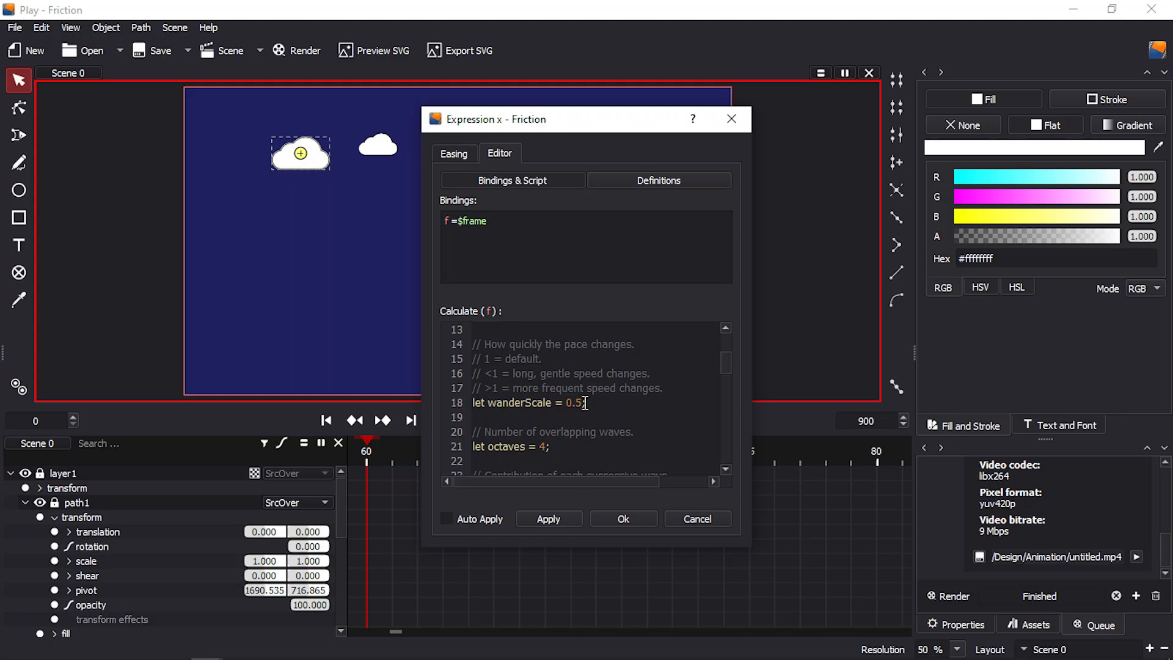
pyautogui.press('BackSpace')
pyautogui.write('4')
# - Set the distance in path1's x translation script to 3100 and accept the expression
pyautogui.press('Up')
pyautogui.press('Up')
pyautogui.press('Up')
pyautogui.press('Up')
pyautogui.press('Up')
pyautogui.press('Up')
pyautogui.press('Up')
pyautogui.press('Up')
pyautogui.press('Up')
pyautogui.press('Up')
pyautogui.press('Up')
pyautogui.press('Up')
pyautogui.press('Up')
pyautogui.press('Up')
pyautogui.press('Up')
pyautogui.press('Up')
pyautogui.press('Up')
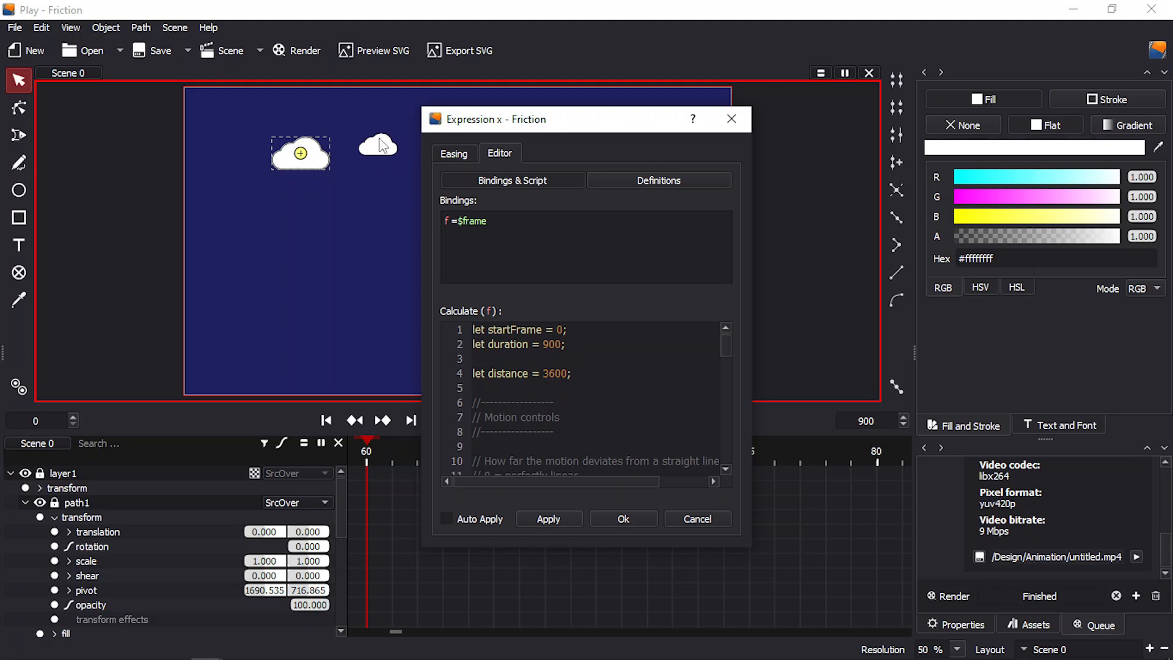
pyautogui.press('BackSpace')
pyautogui.press('BackSpace')
pyautogui.write('31')
pyautogui.click(598, 358)
pyautogui.press('Up')
pyautogui.press('Up')
pyautogui.click(618, 516)
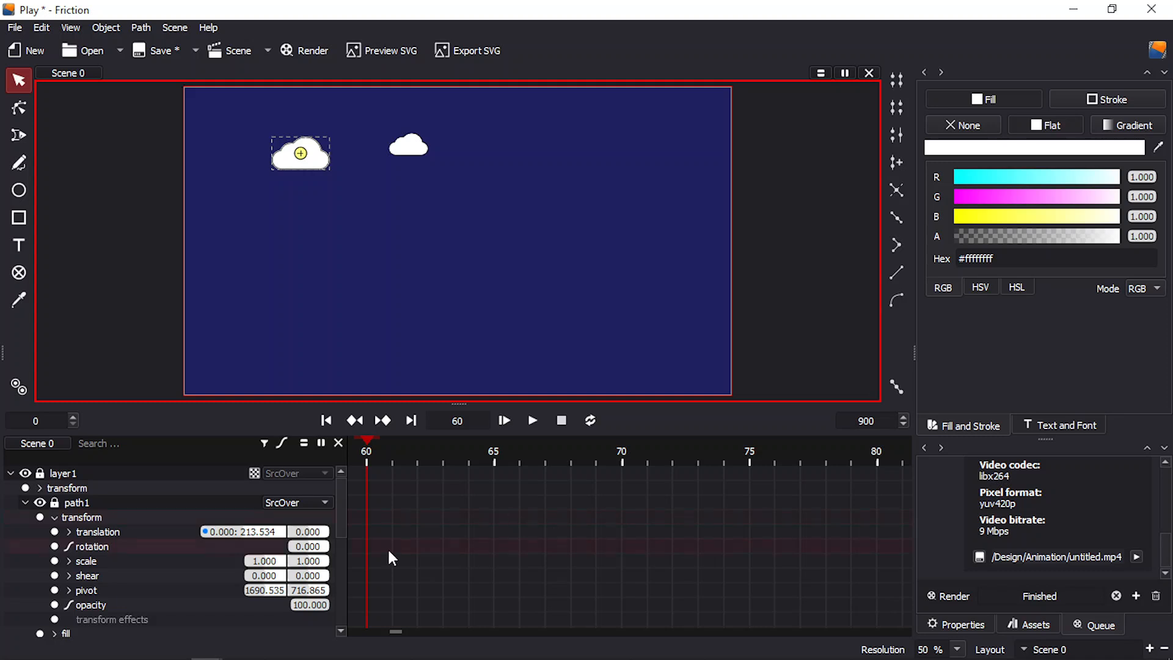
# - Copy the entire calculation script from rect6's y translation expression and close the expression dialog
pyautogui.click(25, 503)
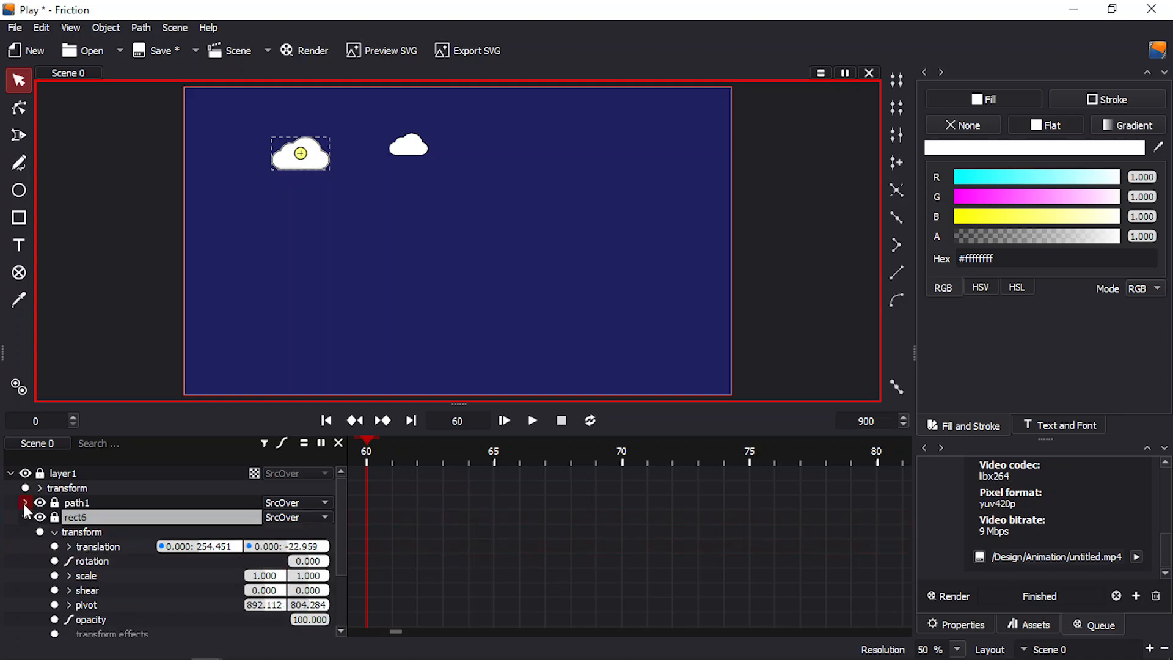
pyautogui.rightClick(289, 548)
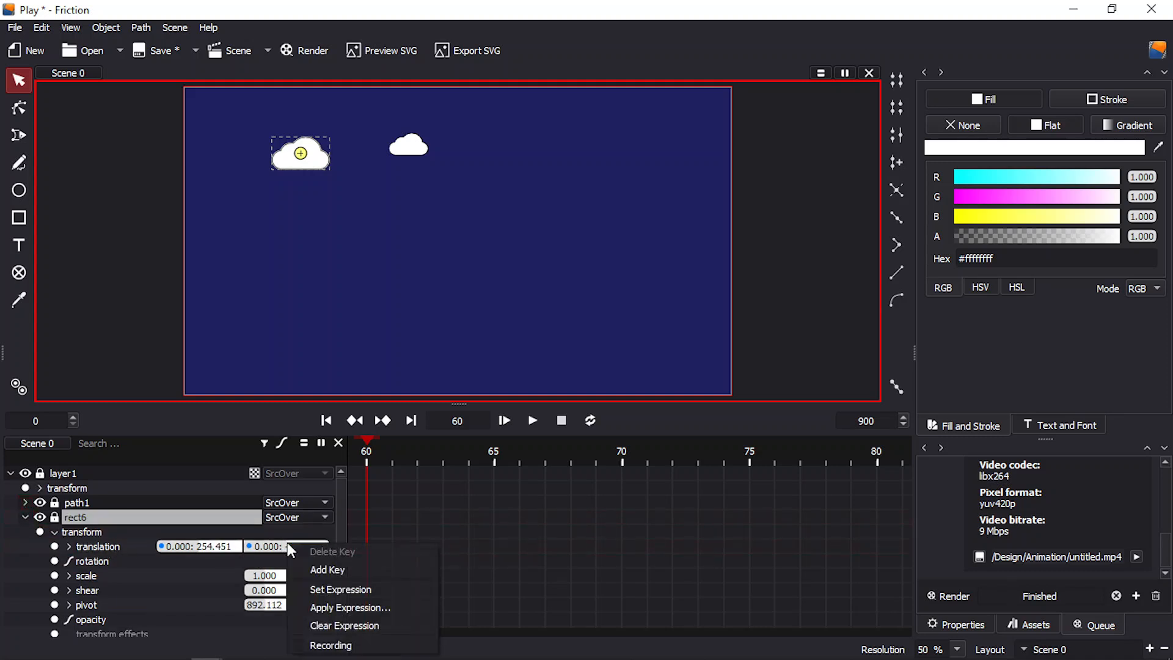
pyautogui.click(326, 590)
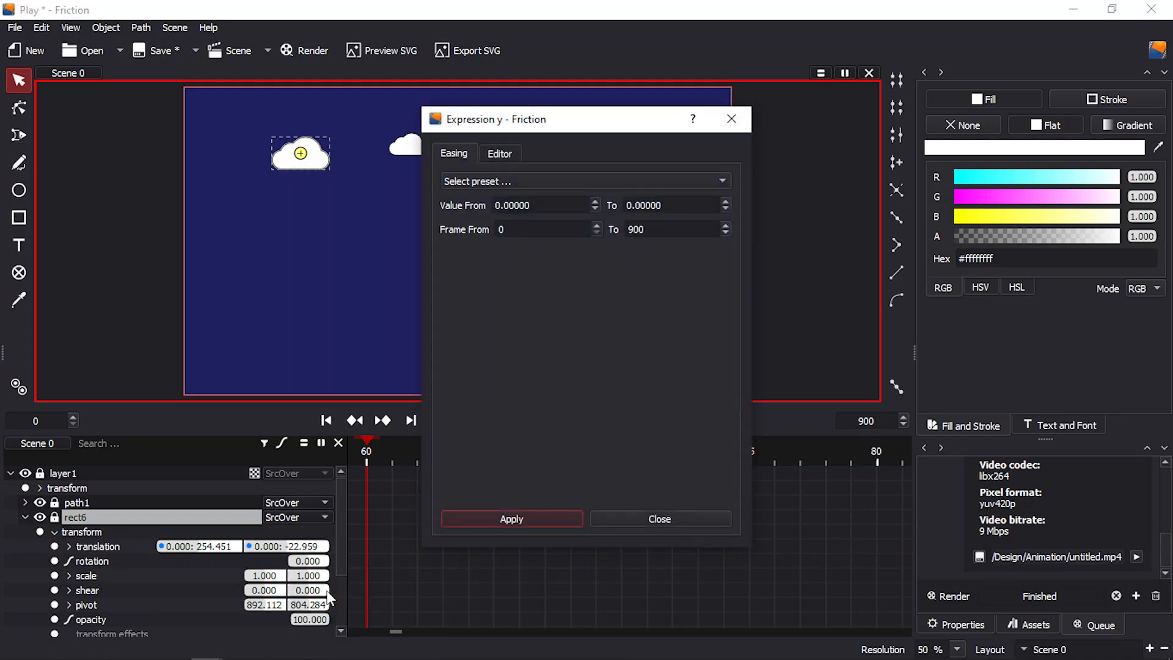
pyautogui.click(510, 150)
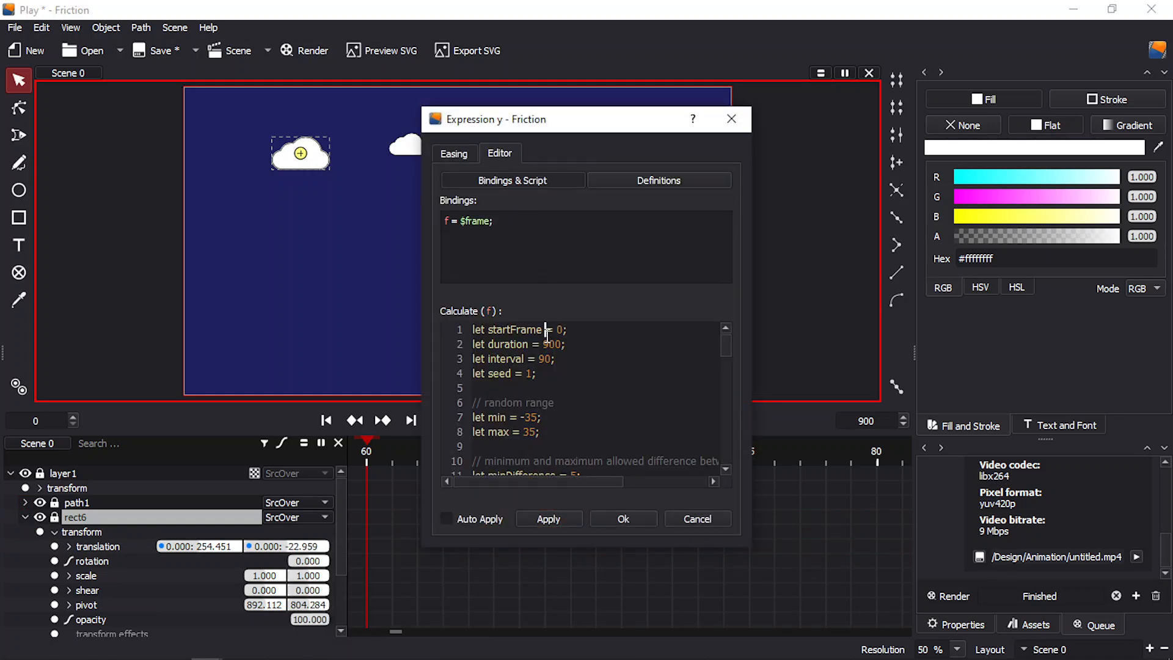
pyautogui.hotkey('ctrl', 'a')
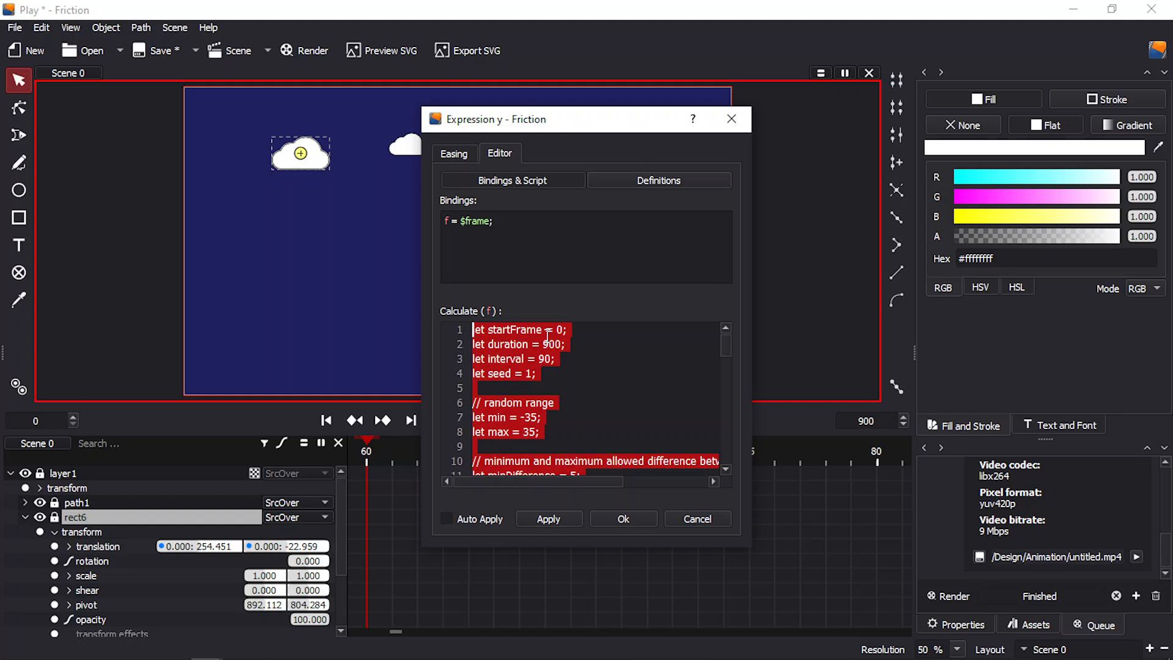
pyautogui.click(732, 118)
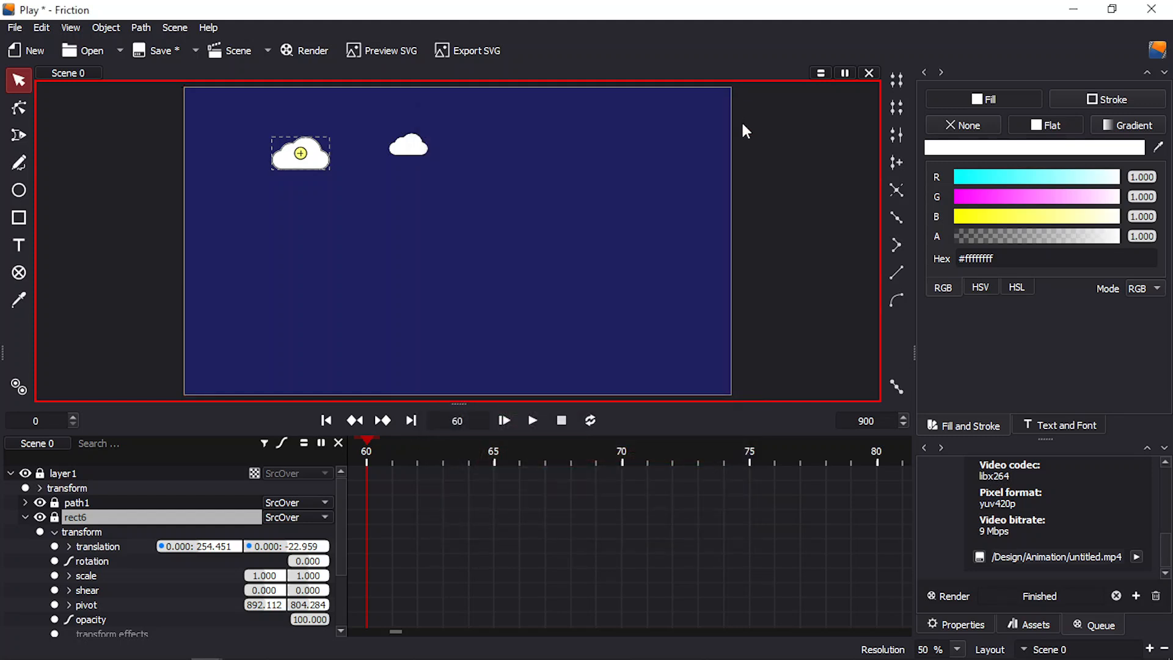
# - Create a y translation expression on path1 with the binding f = $frame and paste the copied script as its calculation
pyautogui.click(25, 502)
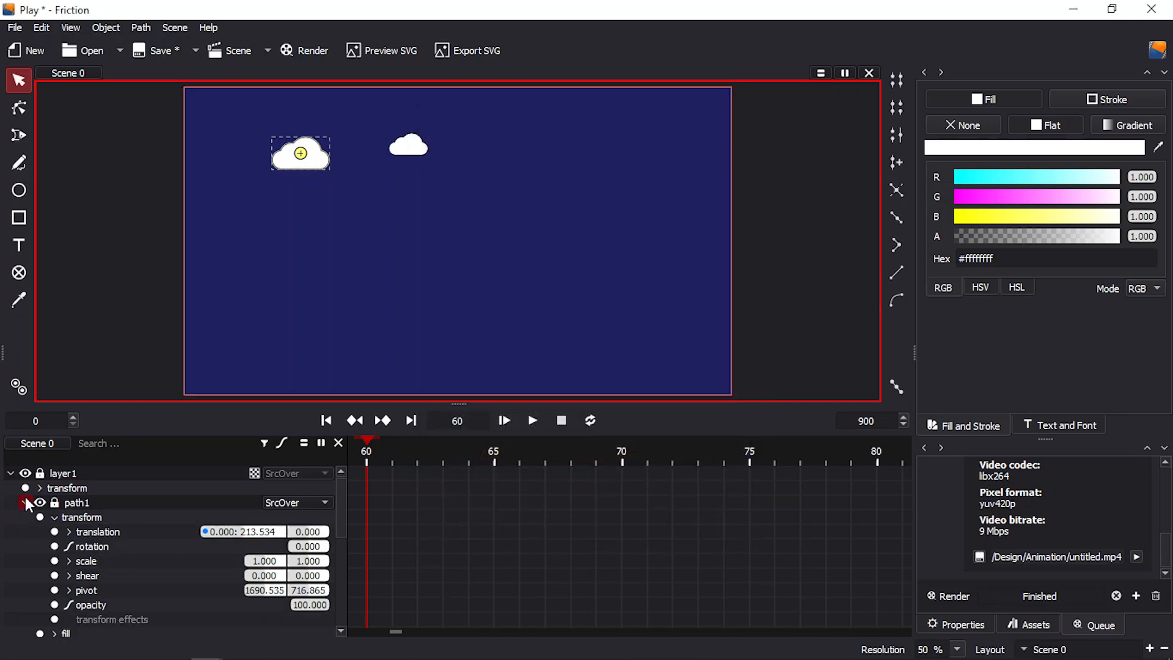
pyautogui.rightClick(312, 530)
pyautogui.click(361, 576)
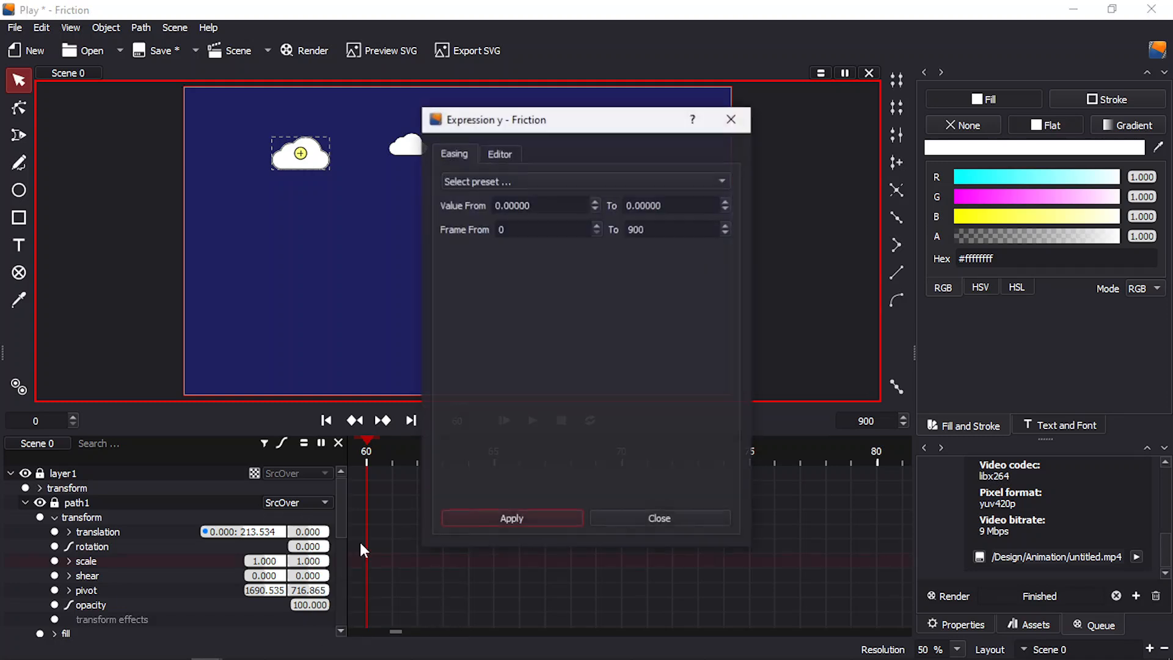
pyautogui.click(500, 153)
pyautogui.click(500, 239)
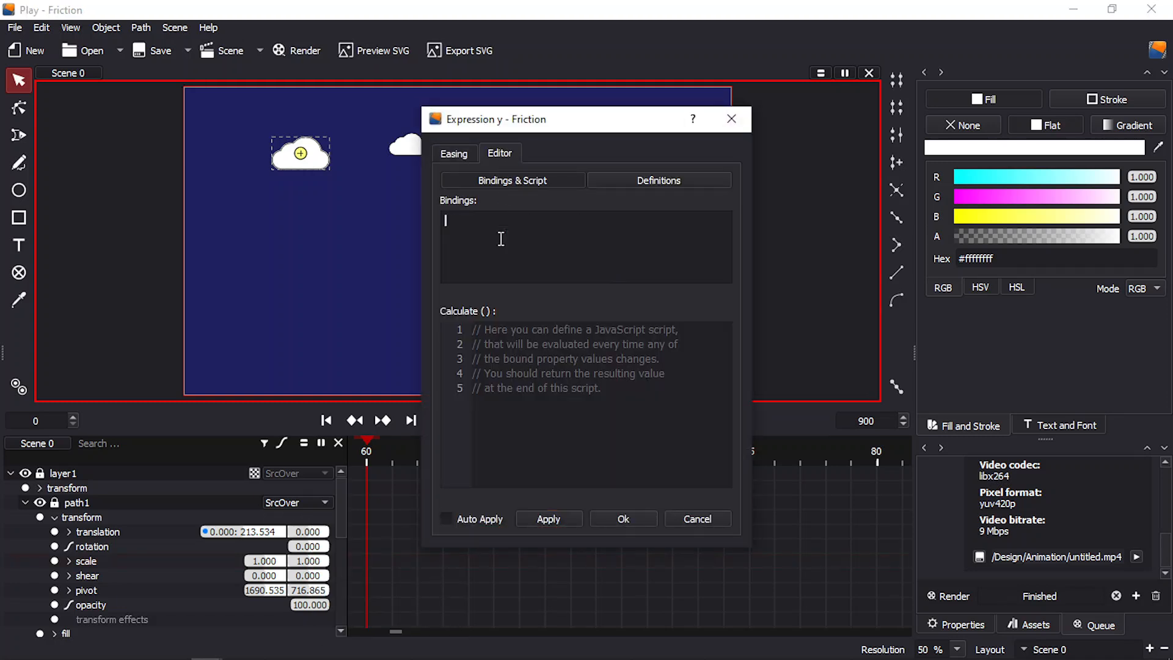
pyautogui.write('f =')
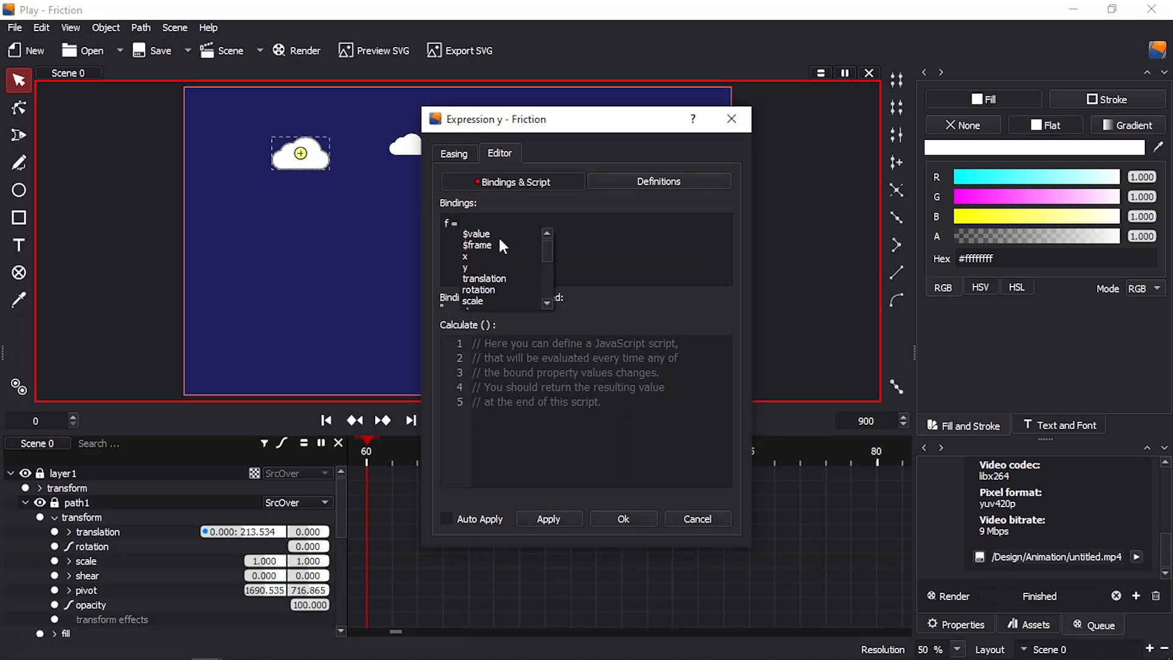
pyautogui.click(485, 243)
pyautogui.click(523, 384)
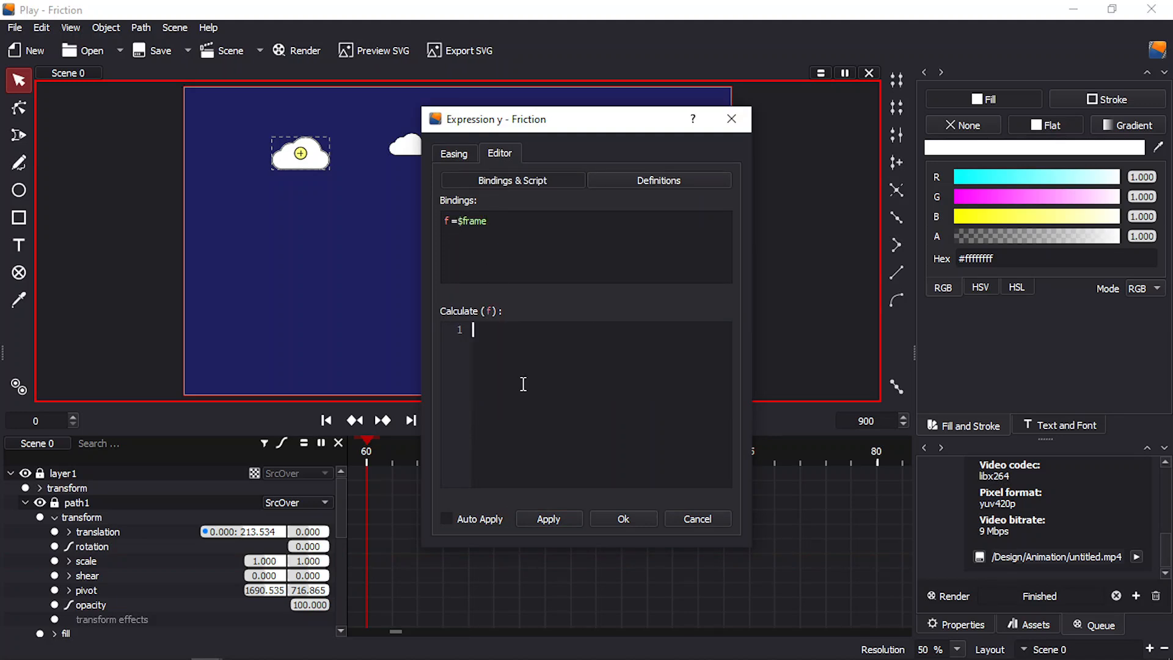
pyautogui.hotkey('ctrl', 'v')
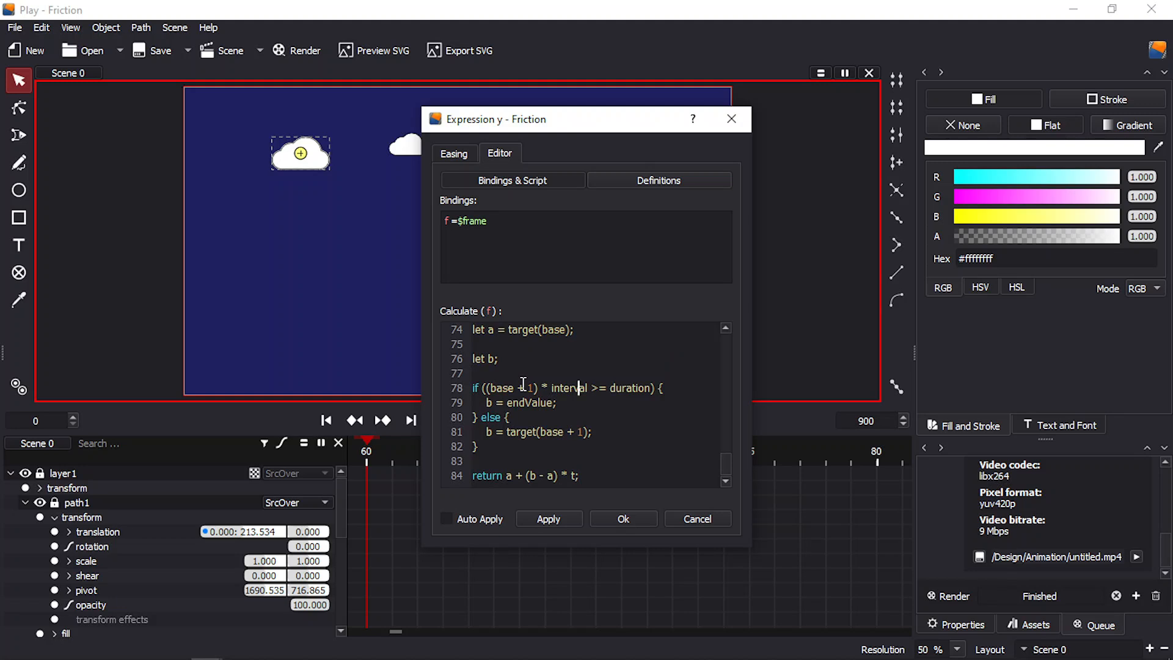
# - Set the seed in path1's y translation script to 2 and accept the expression
pyautogui.scroll(4, 523, 383)
pyautogui.scroll(20, 522, 384)
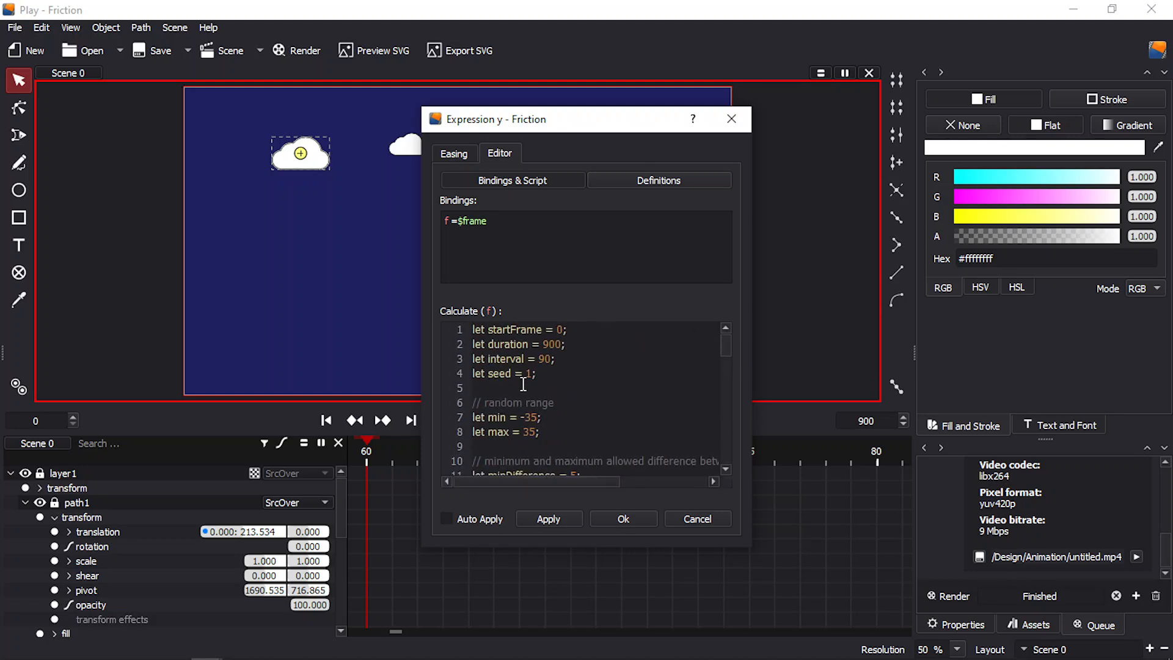
pyautogui.press('Down')
pyautogui.press('End')
pyautogui.press('Down')
pyautogui.press('Down')
pyautogui.press('Down')
pyautogui.press('Down')
pyautogui.press('Down')
pyautogui.press('Down')
pyautogui.press('Down')
pyautogui.press('Down')
pyautogui.press('Down')
pyautogui.press('Down')
pyautogui.press('Down')
pyautogui.press('Down')
pyautogui.press('Up')
pyautogui.press('Up')
pyautogui.press('Up')
pyautogui.press('Up')
pyautogui.press('Up')
pyautogui.press('Up')
pyautogui.press('Up')
pyautogui.press('Up')
pyautogui.press('Up')
pyautogui.press('Up')
pyautogui.press('Up')
pyautogui.press('Up')
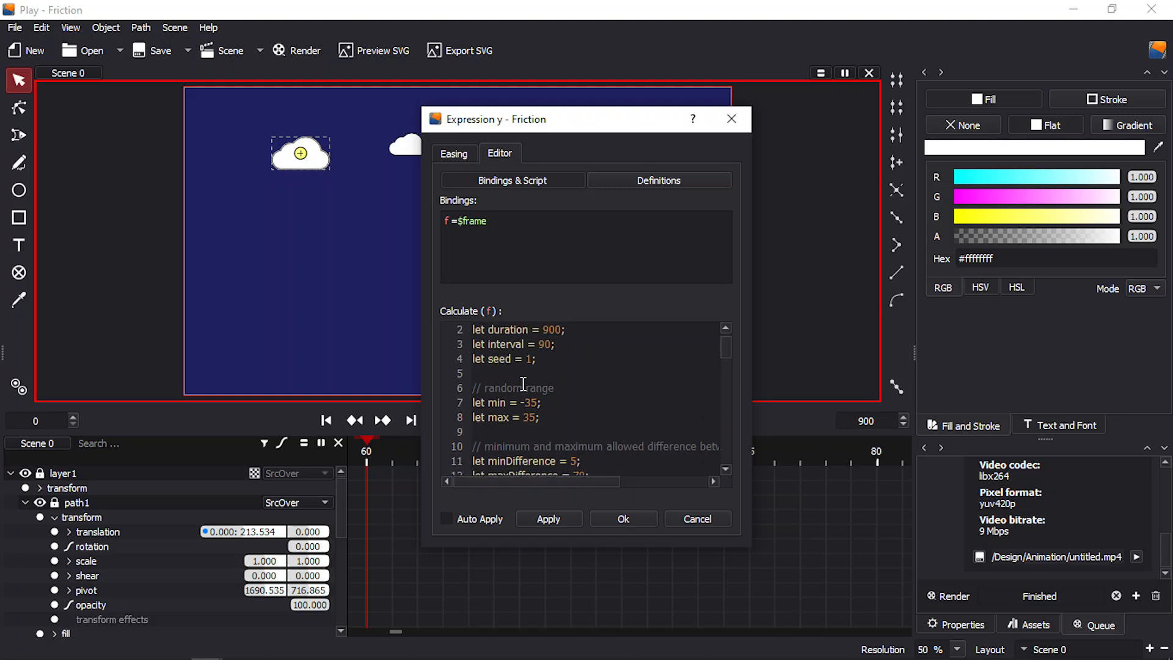
pyautogui.click(533, 358)
pyautogui.press('BackSpace')
pyautogui.write('2')
pyautogui.click(618, 517)
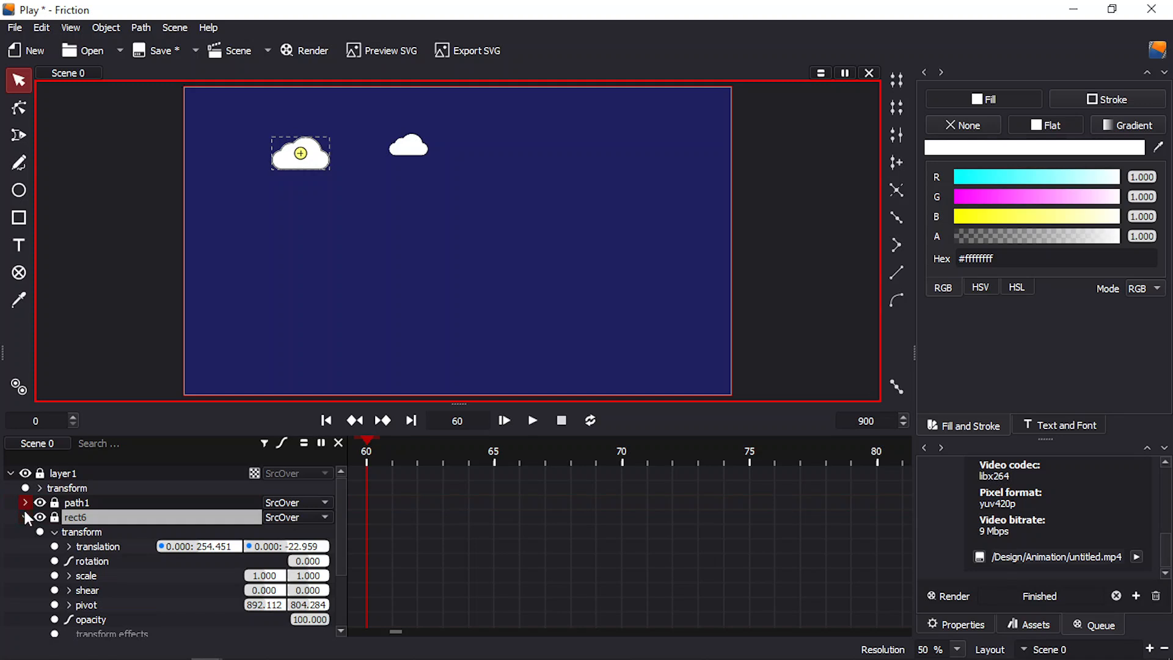
# - Put rect6 and path1 each into its own separate group and collapse layer1
pyautogui.click(25, 517)
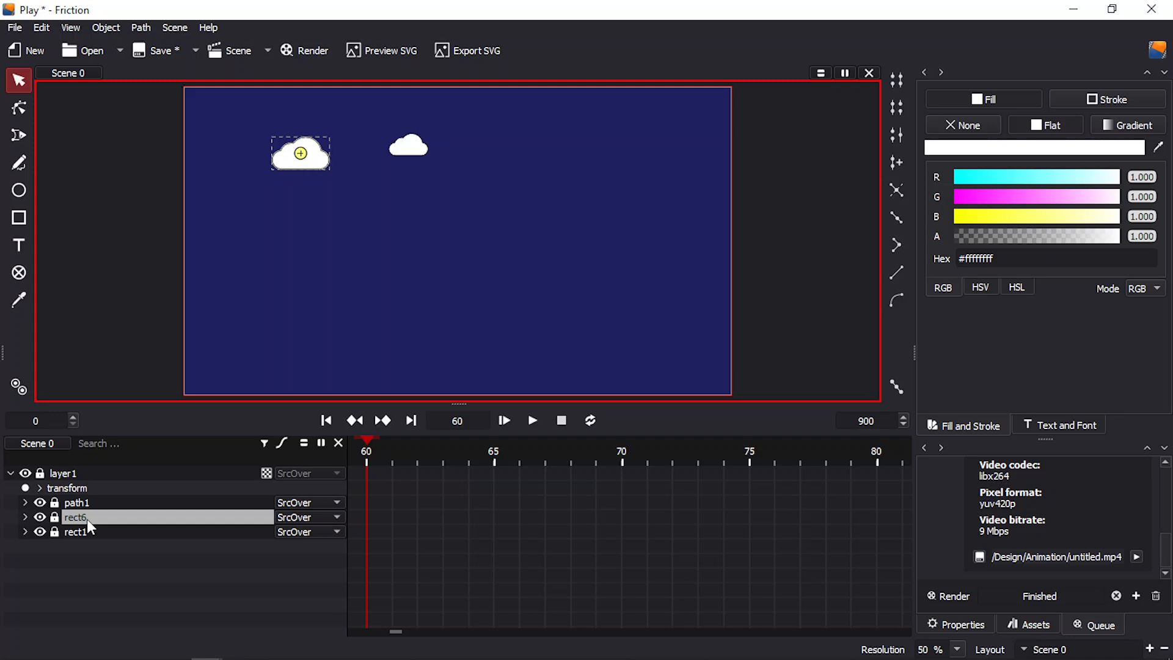
pyautogui.hotkey('ctrl', 'g')
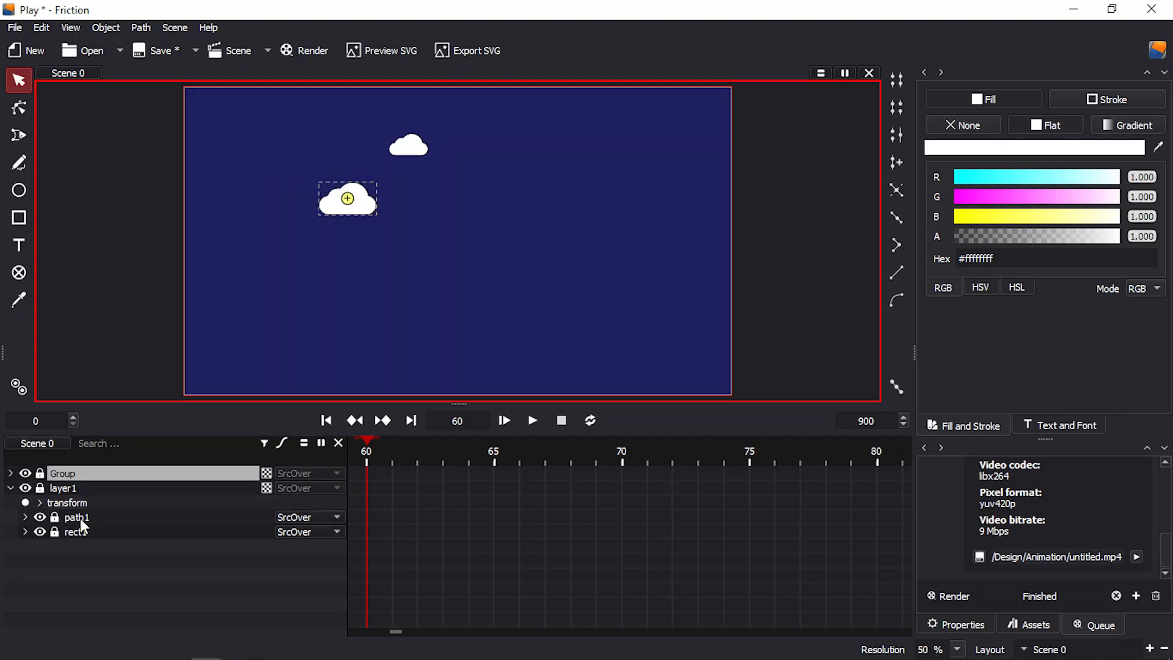
pyautogui.click(80, 518)
pyautogui.hotkey('ctrl', 'g')
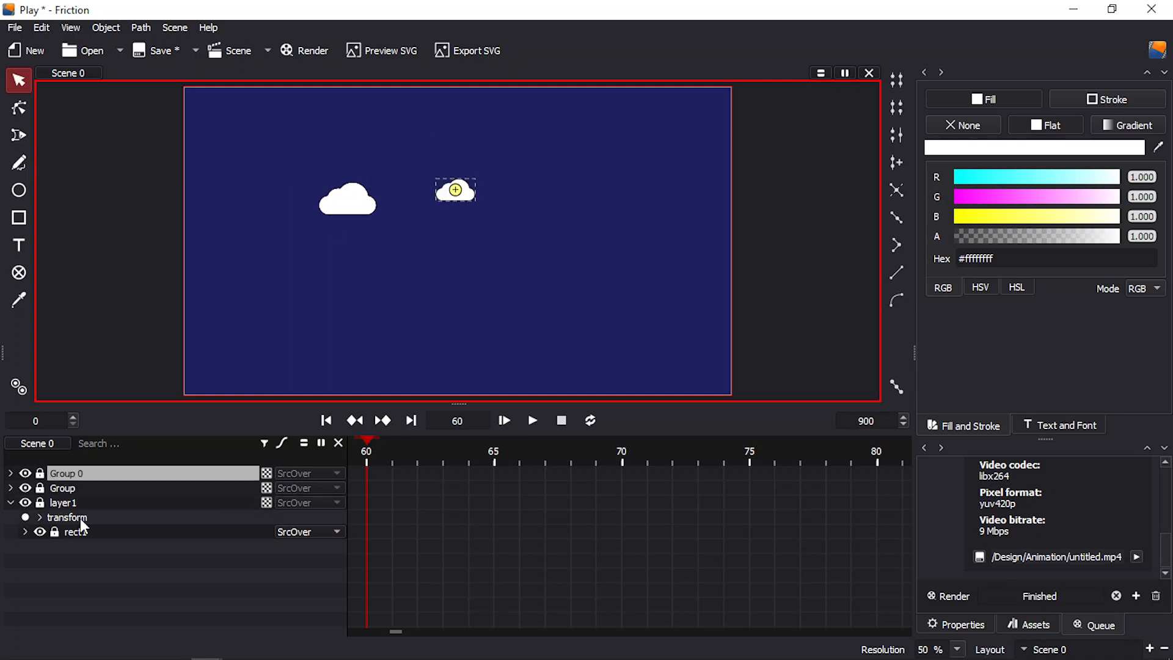
pyautogui.click(10, 503)
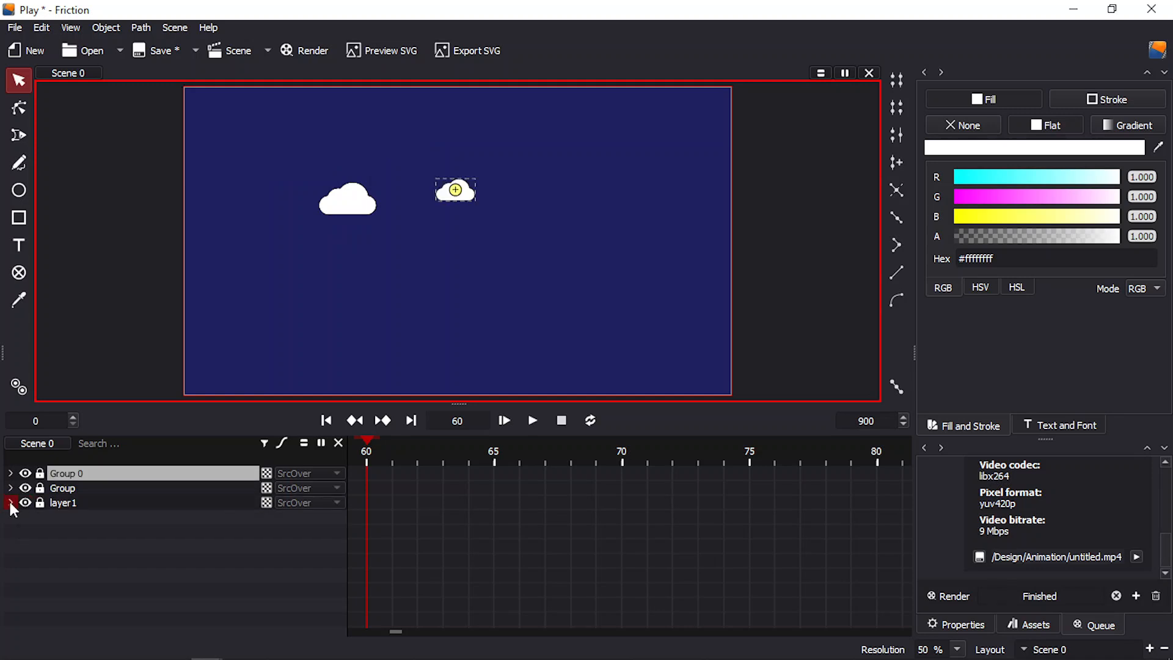
# - Move the large cloud's group up in the canvas's upper-left area and the small cloud's group near its top edge, saving the project
pyautogui.click(65, 491)
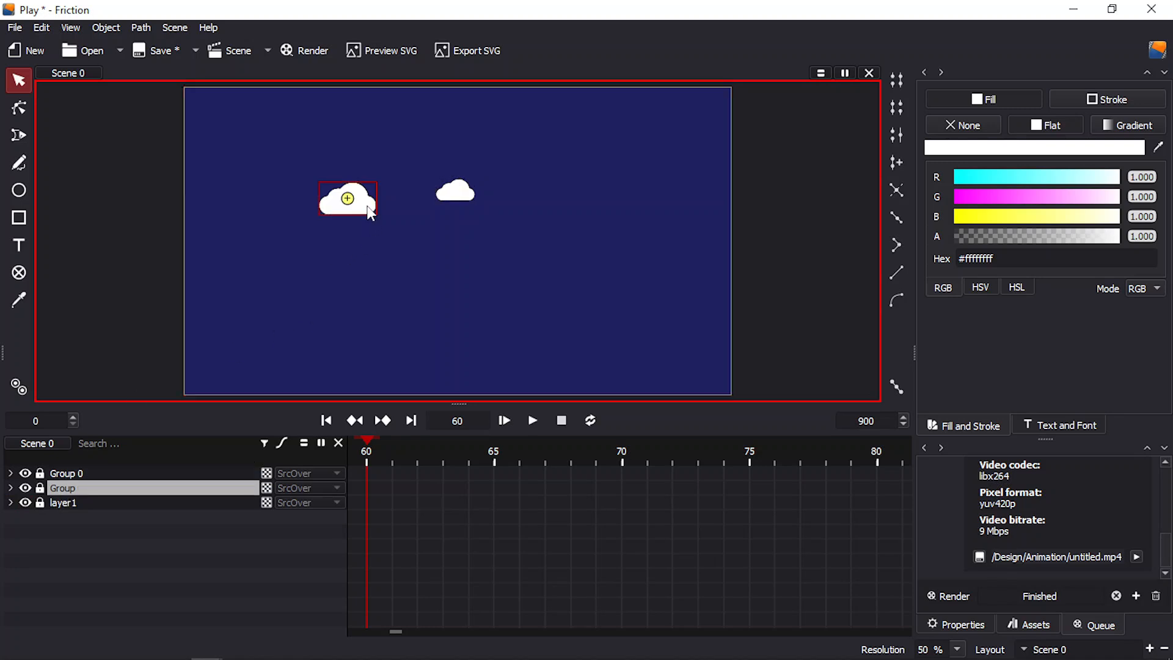
pyautogui.moveTo(367, 207)
pyautogui.mouseDown()
pyautogui.moveTo(331, 179)
pyautogui.moveTo(375, 193)
pyautogui.mouseUp()
pyautogui.hotkey('ctrl', 's')
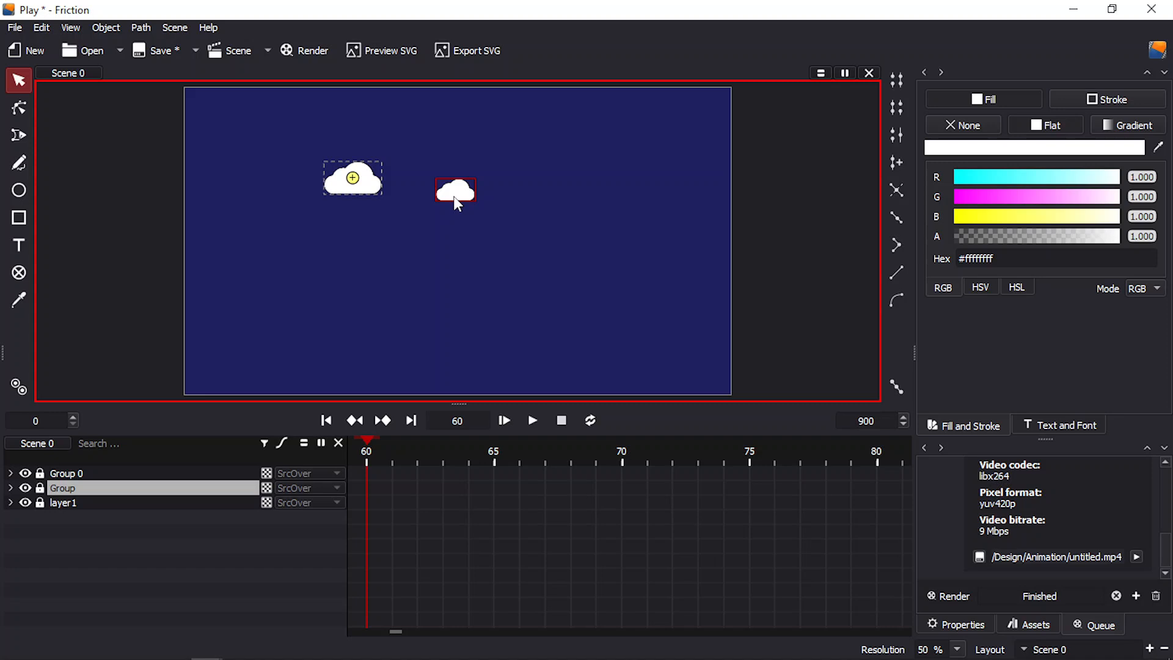
pyautogui.moveTo(457, 203); pyautogui.dragTo(452, 177)
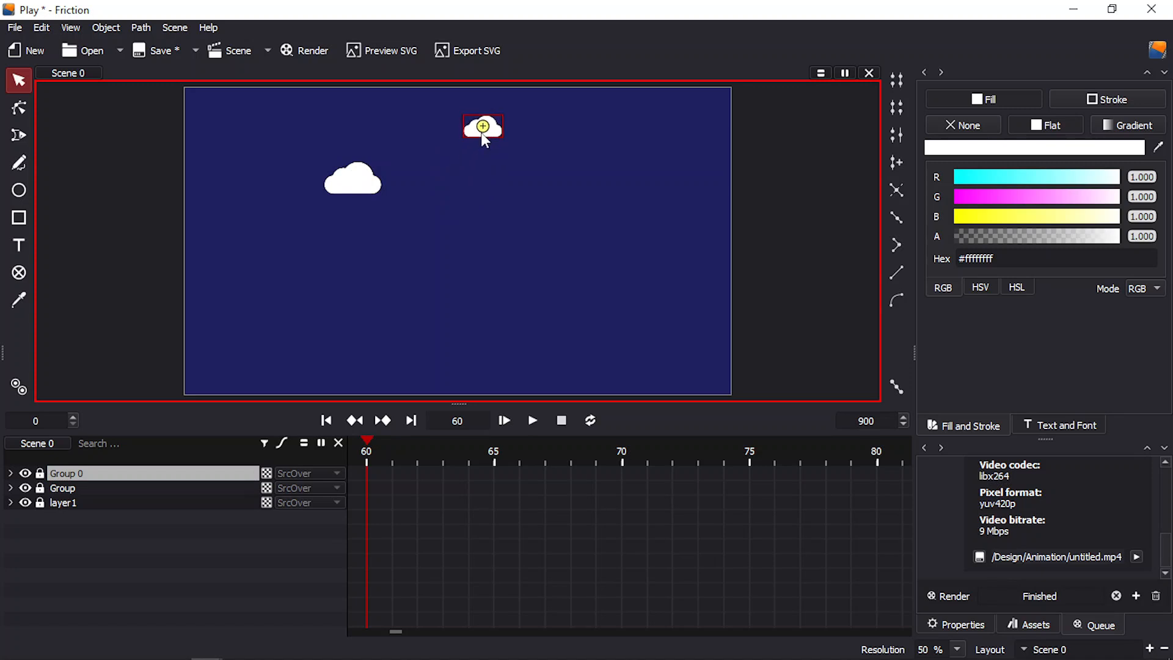
pyautogui.moveTo(366, 188); pyautogui.dragTo(368, 169)
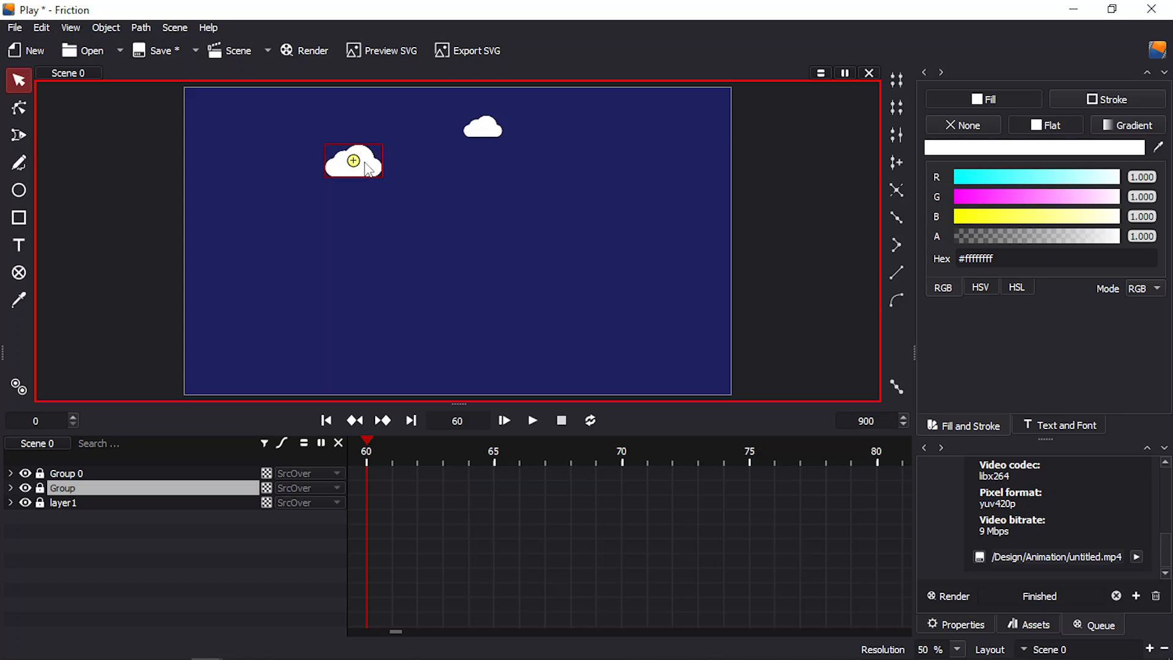
pyautogui.moveTo(499, 129); pyautogui.dragTo(500, 124)
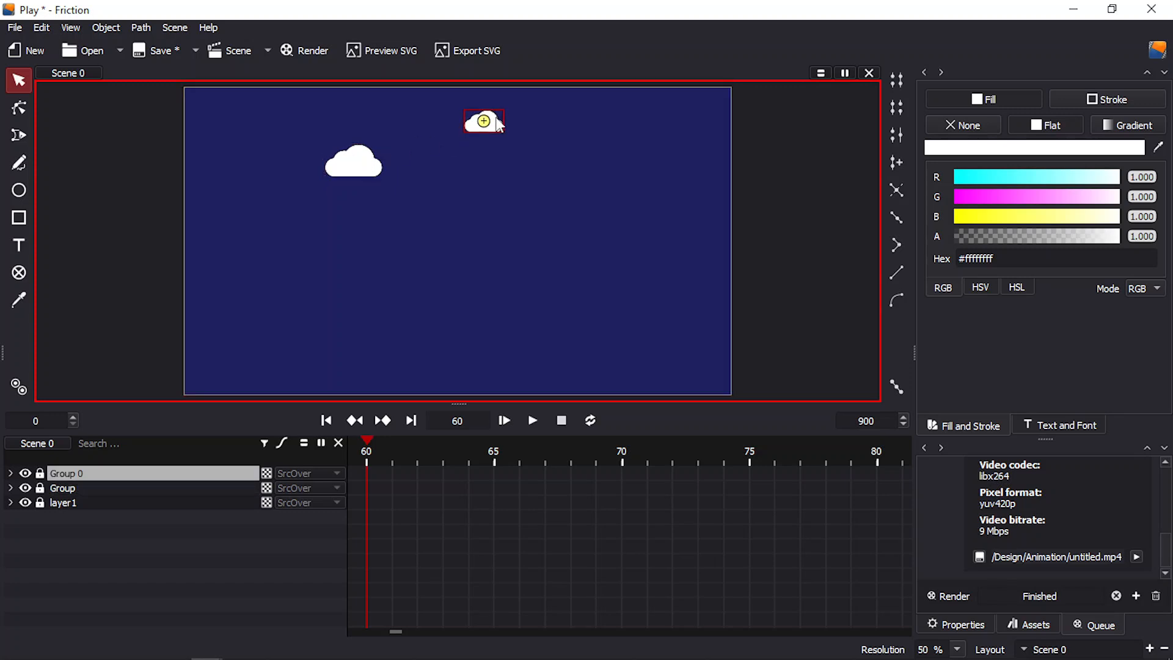
# - Nudge the large cloud's group slightly higher, save the project, and expand the group's transform properties
pyautogui.moveTo(359, 169); pyautogui.dragTo(361, 155)
pyautogui.hotkey('ctrl', 's')
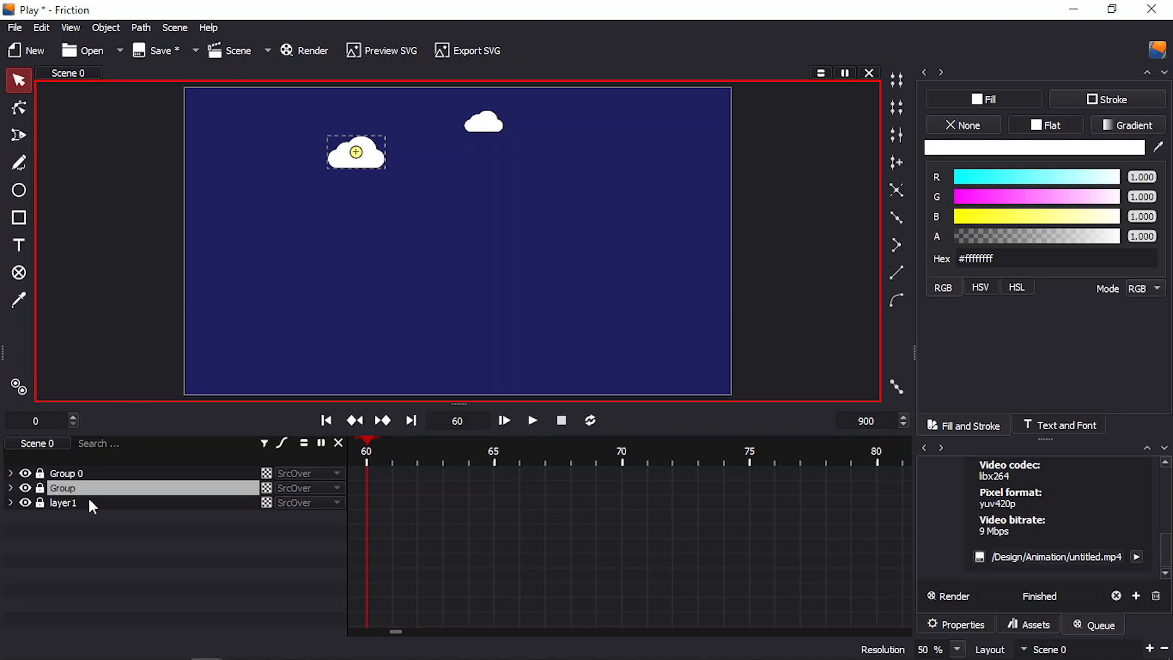
pyautogui.click(11, 488)
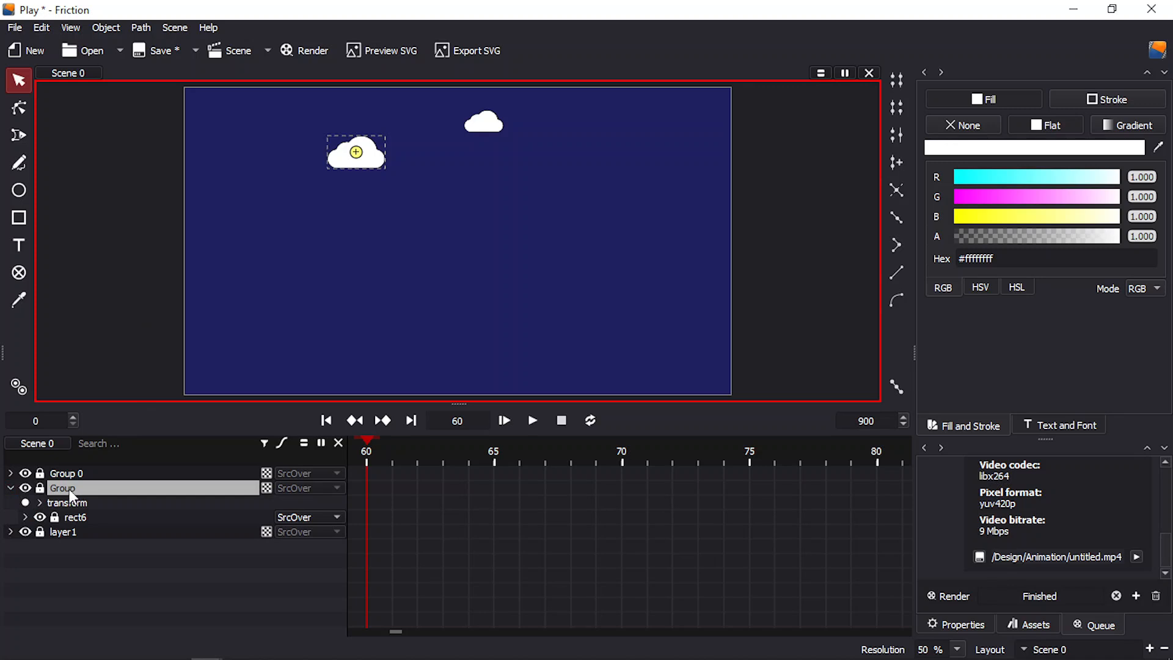
pyautogui.click(40, 502)
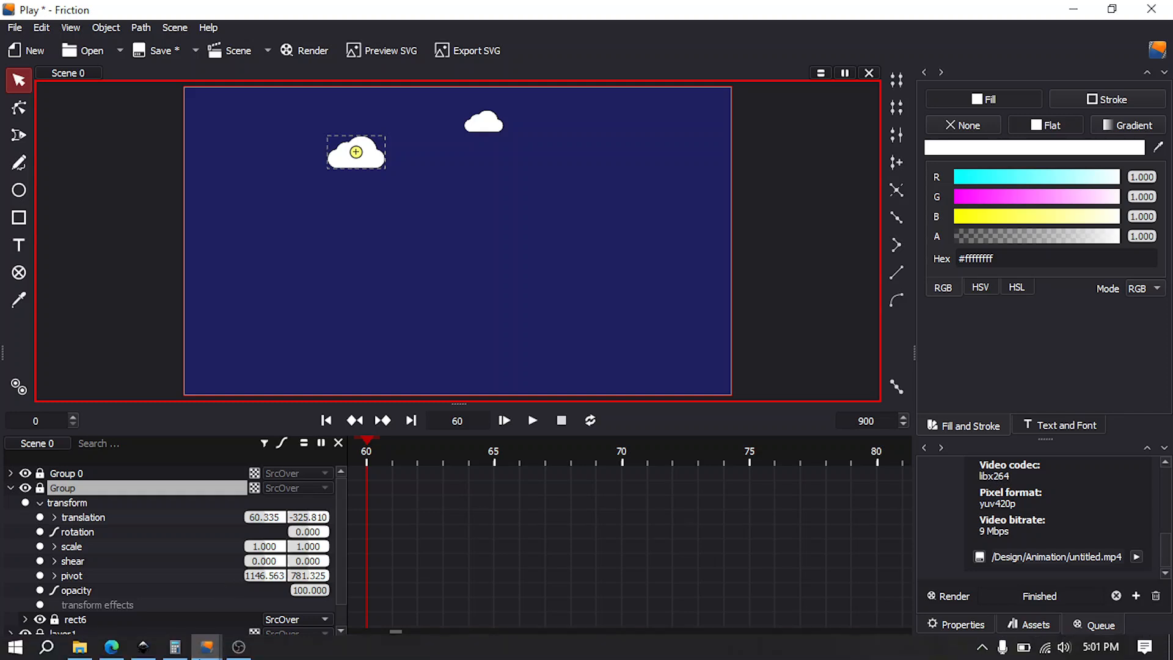
# - Switch to Calculator, subtract 3600 from the large cloud group's x translation of 60.335, and copy the result
pyautogui.click(177, 651)
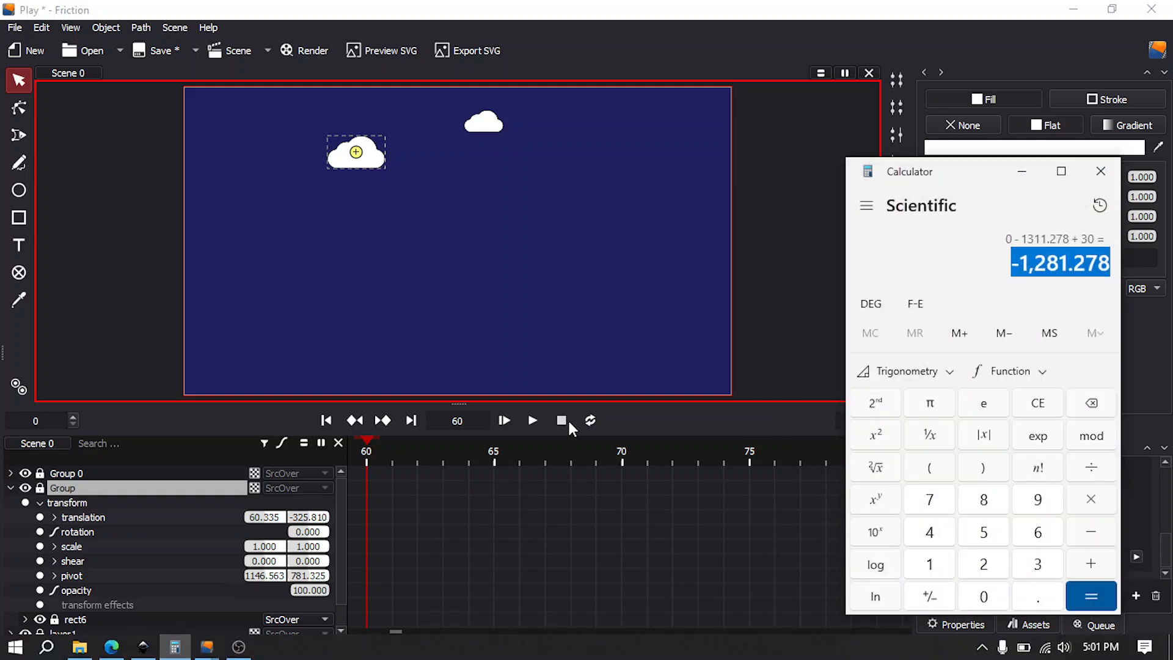
pyautogui.click(1036, 404)
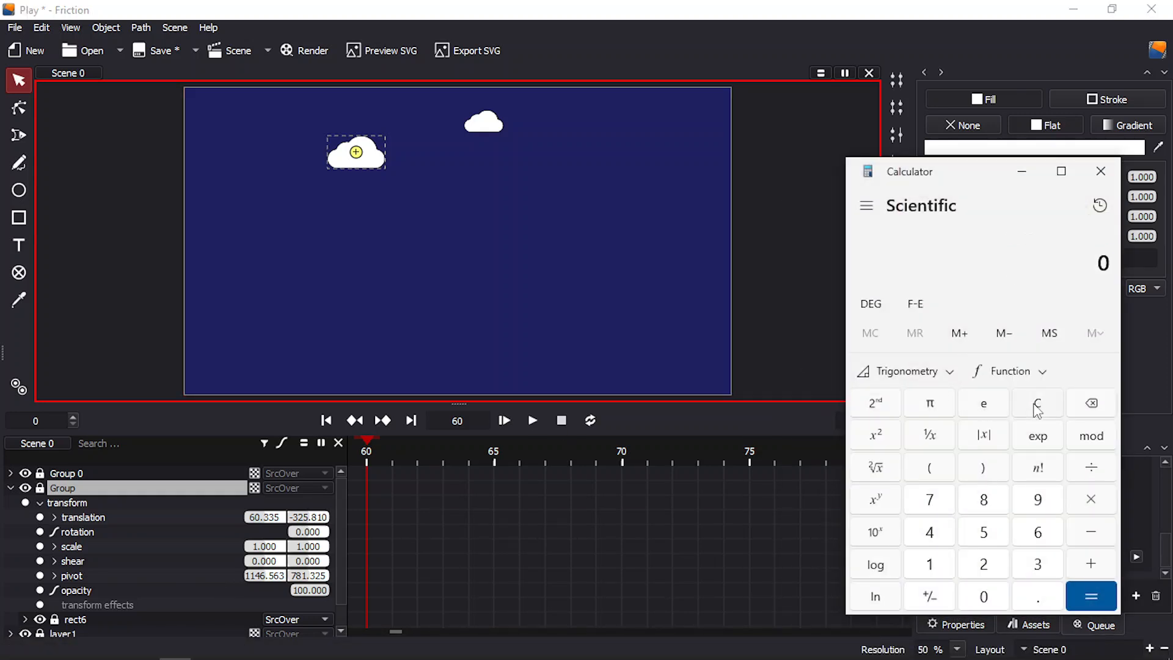
pyautogui.click(1042, 534)
pyautogui.click(984, 596)
pyautogui.click(1042, 602)
pyautogui.click(1039, 563)
pyautogui.click(1039, 563)
pyautogui.click(991, 532)
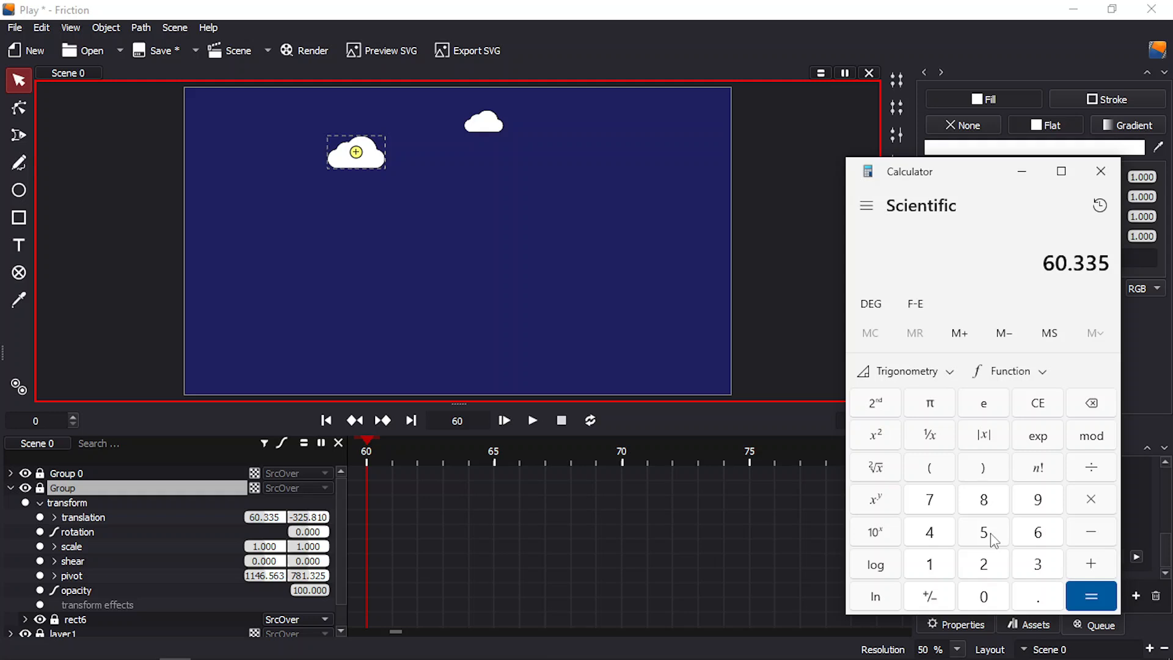
pyautogui.click(1078, 537)
pyautogui.click(1037, 564)
pyautogui.click(1039, 539)
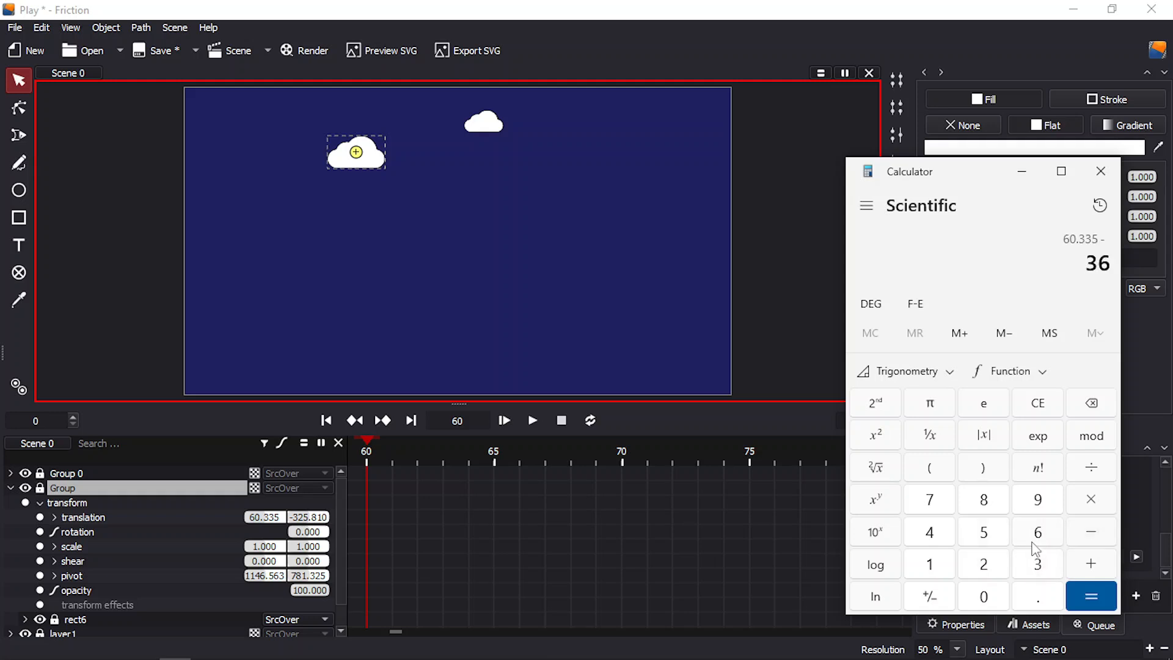
pyautogui.click(994, 596)
pyautogui.click(994, 595)
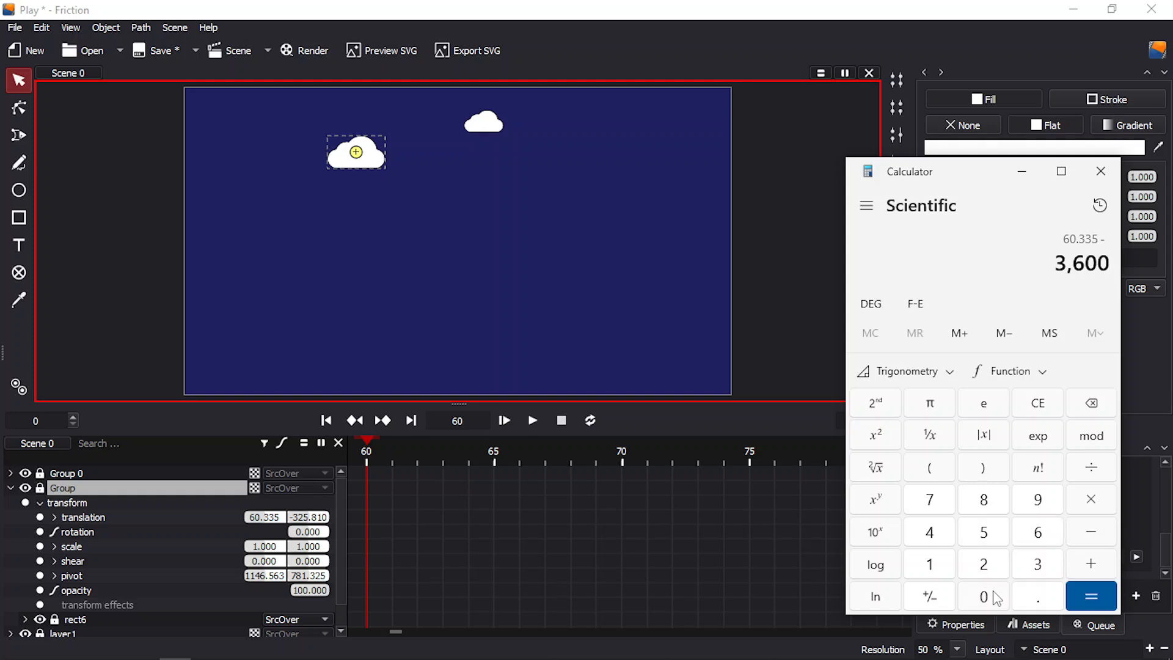
pyautogui.click(1080, 592)
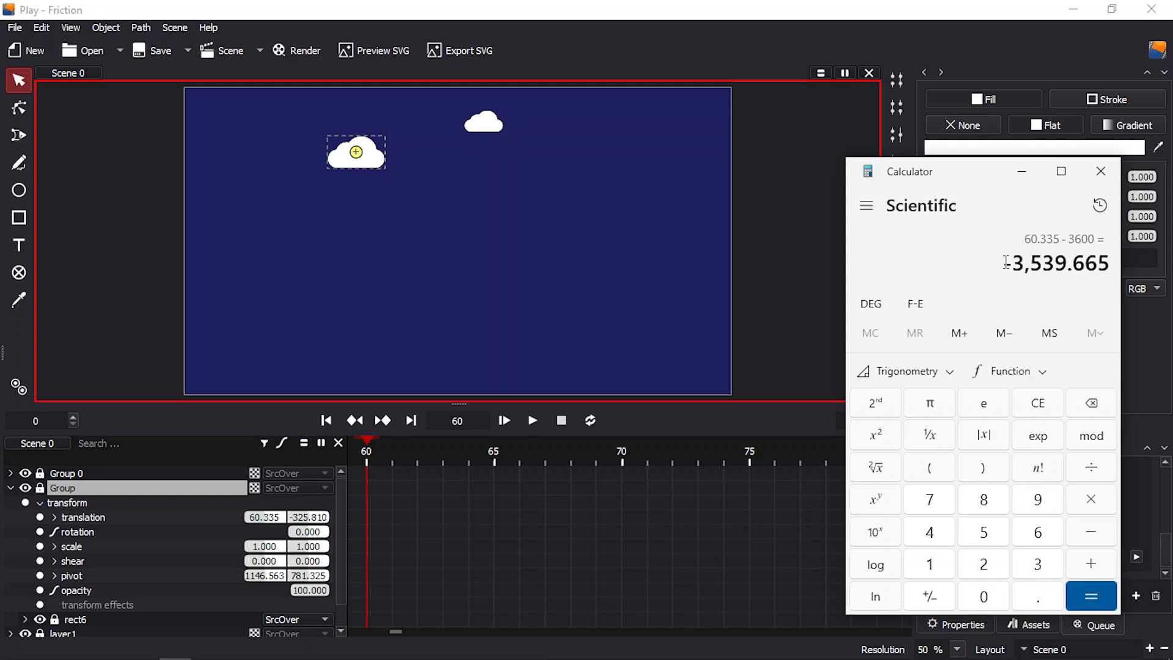
pyautogui.moveTo(1006, 263); pyautogui.dragTo(1118, 272)
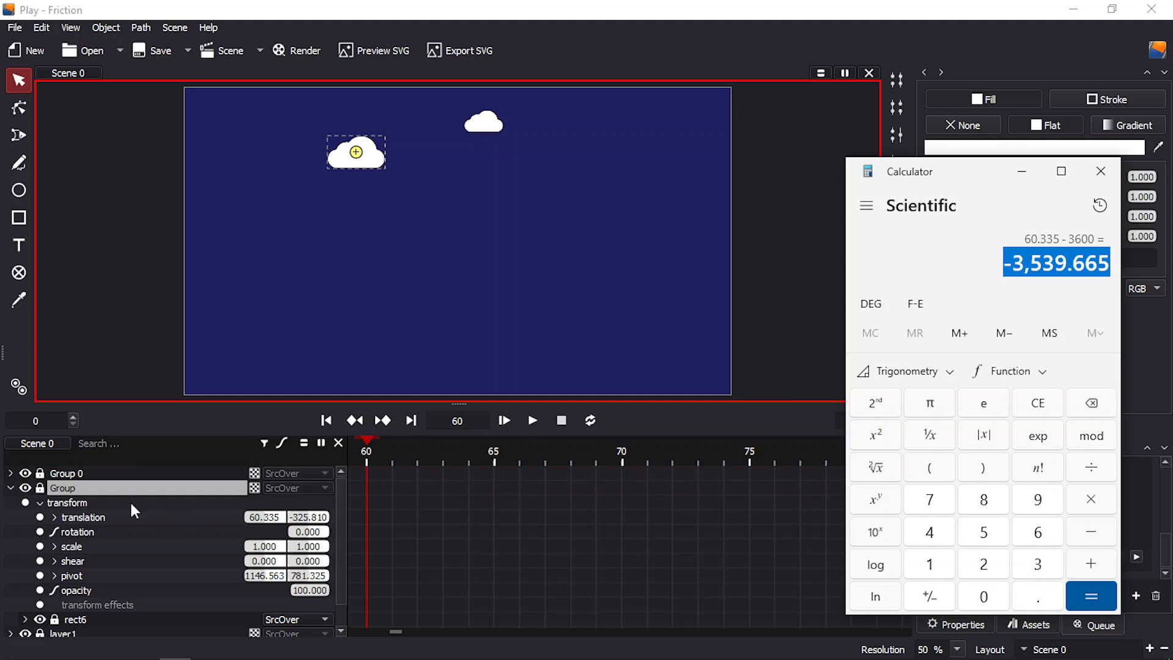
# - Collapse the large cloud's group, reorder it above Group 0 in the layer list, and save the project
pyautogui.click(10, 488)
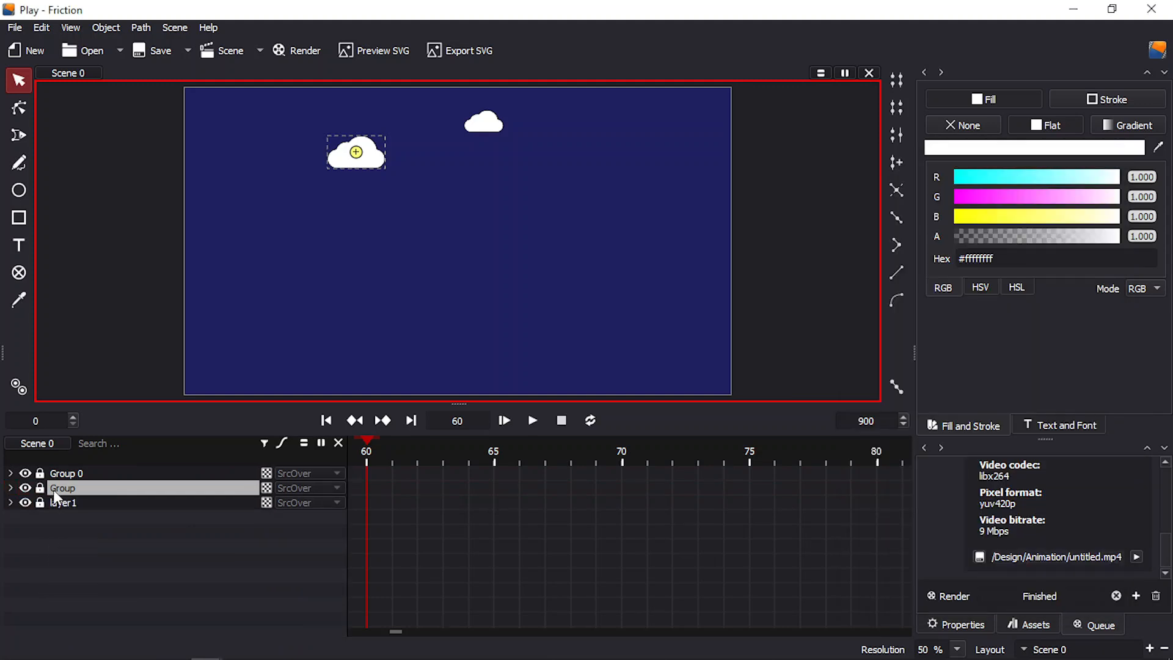
pyautogui.click(69, 474)
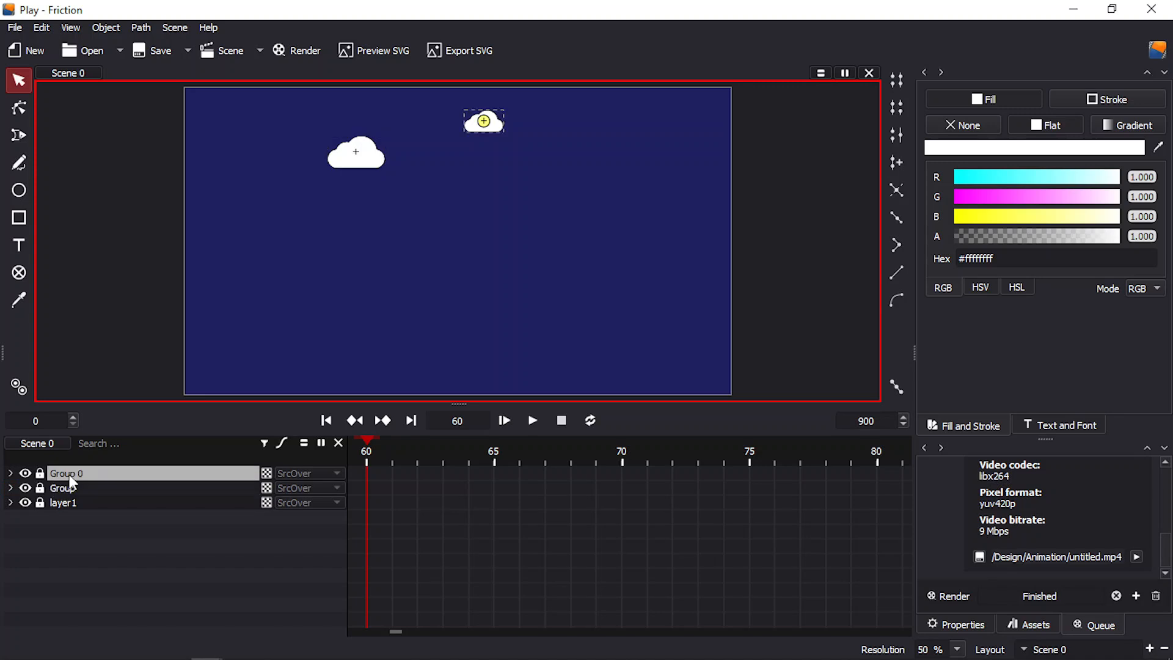
pyautogui.click(69, 488)
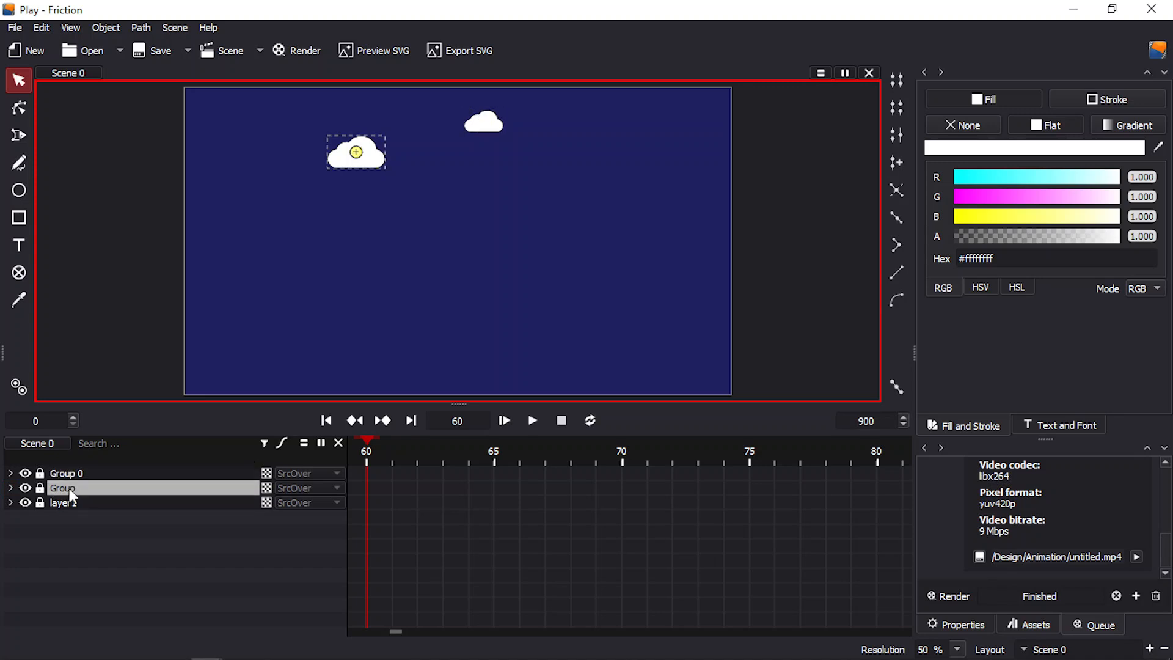
pyautogui.moveTo(68, 489)
pyautogui.mouseDown()
pyautogui.moveTo(77, 465)
pyautogui.moveTo(85, 483)
pyautogui.moveTo(68, 468)
pyautogui.mouseUp()
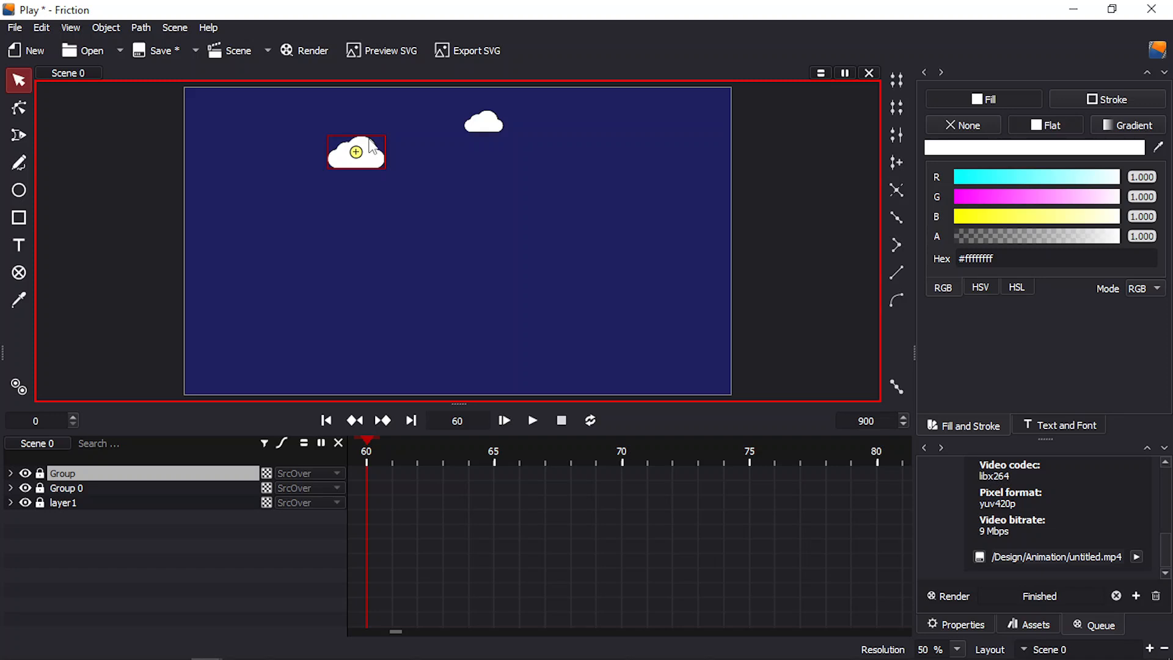
pyautogui.click(377, 154)
pyautogui.hotkey('ctrl', 's')
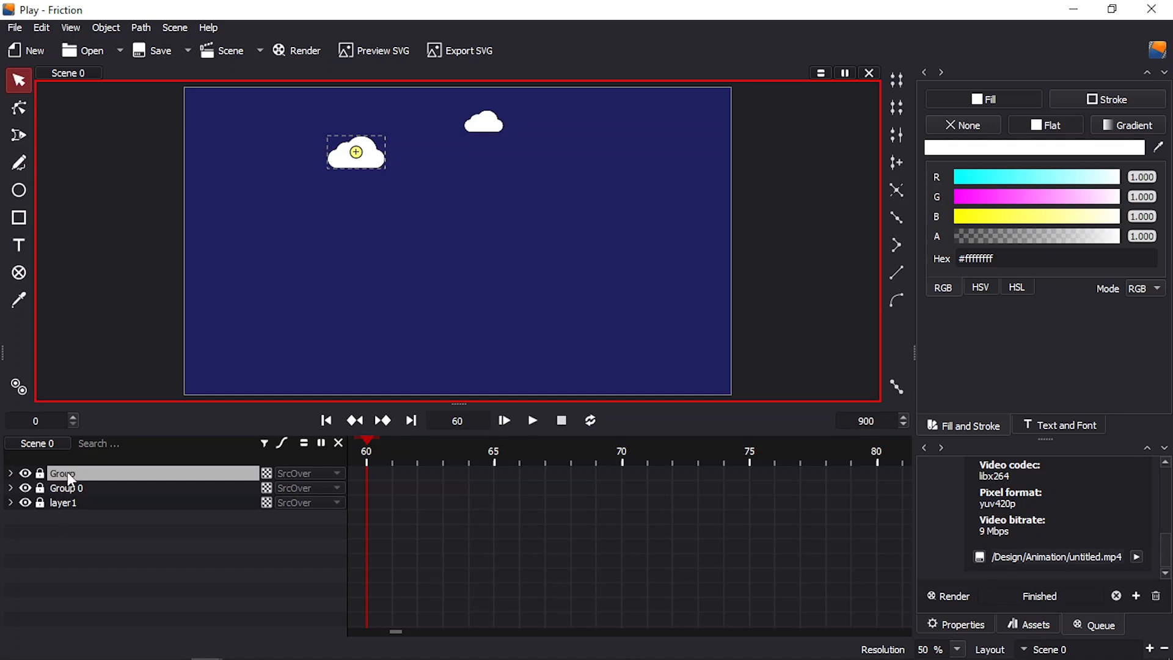
# - Duplicate the large cloud's group and set the duplicate's x translation to -3539.665
pyautogui.hotkey('ctrl', 'd')
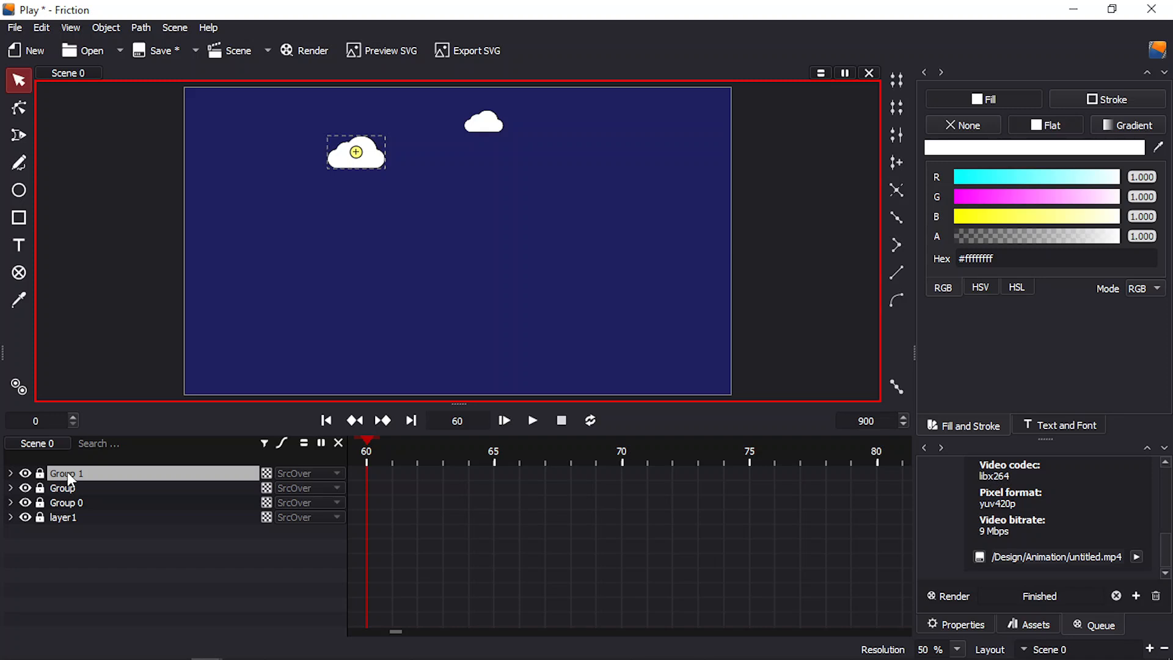
pyautogui.click(11, 474)
pyautogui.click(40, 488)
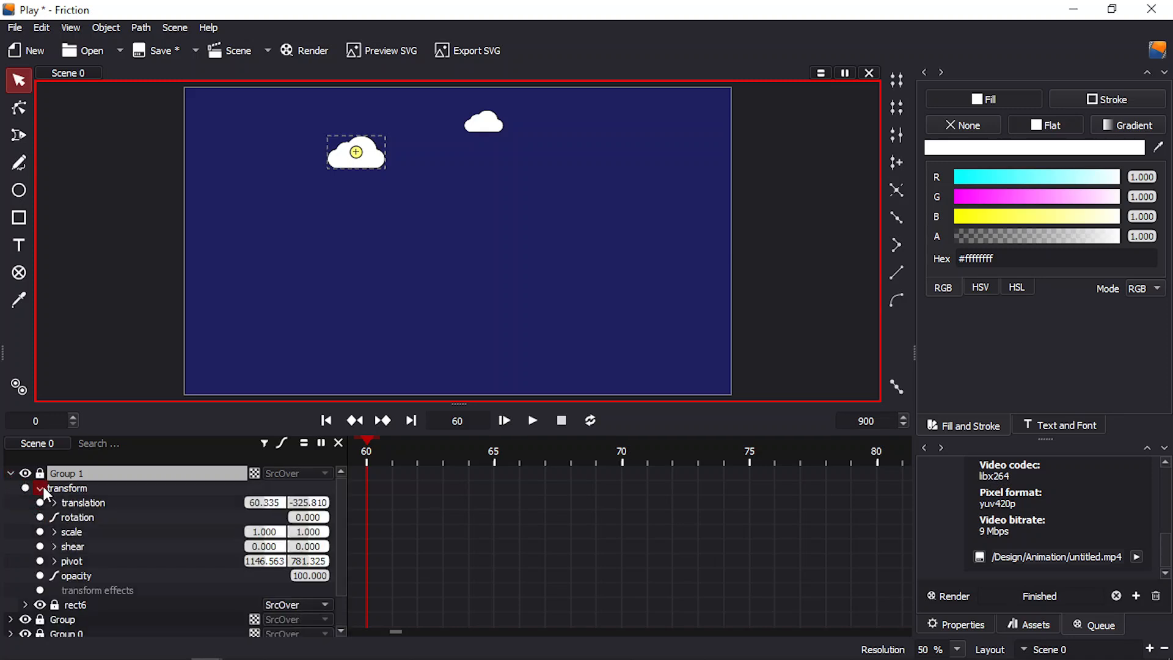
pyautogui.click(265, 501)
pyautogui.write('539.665')
pyautogui.press('Left')
pyautogui.press('Left')
pyautogui.press('Left')
pyautogui.press('BackSpace')
pyautogui.press('Return')
pyautogui.click(10, 473)
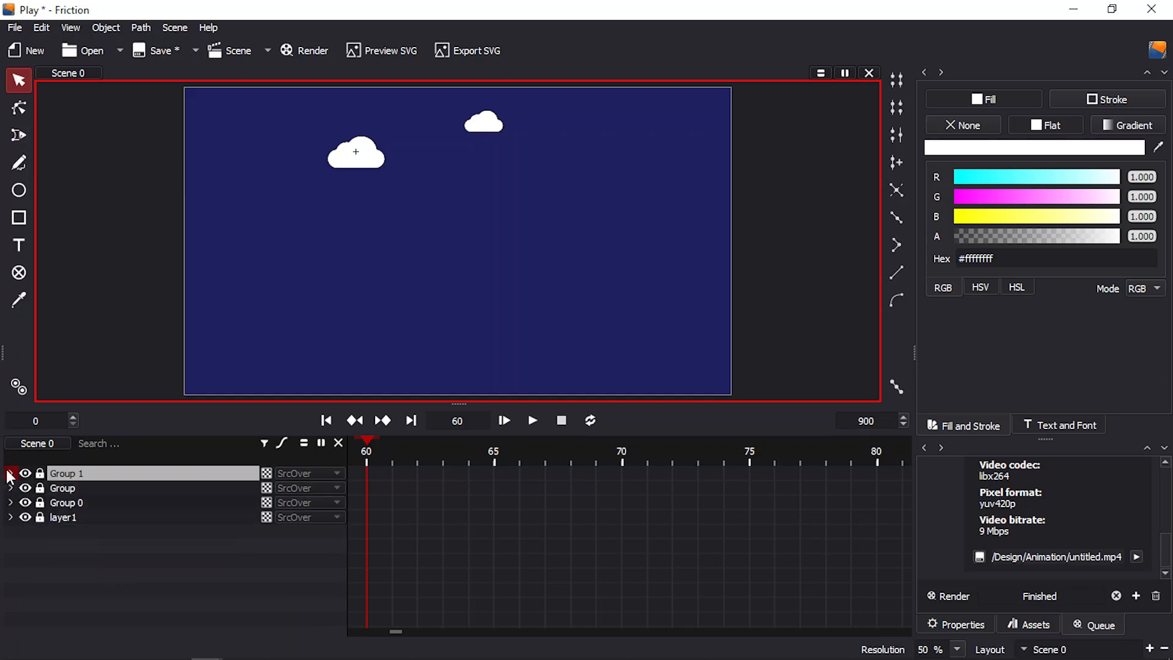
# - Duplicate the small cloud's Group 0 and place the copy directly above the original in the layer list
pyautogui.click(68, 502)
pyautogui.hotkey('ctrl', 'd')
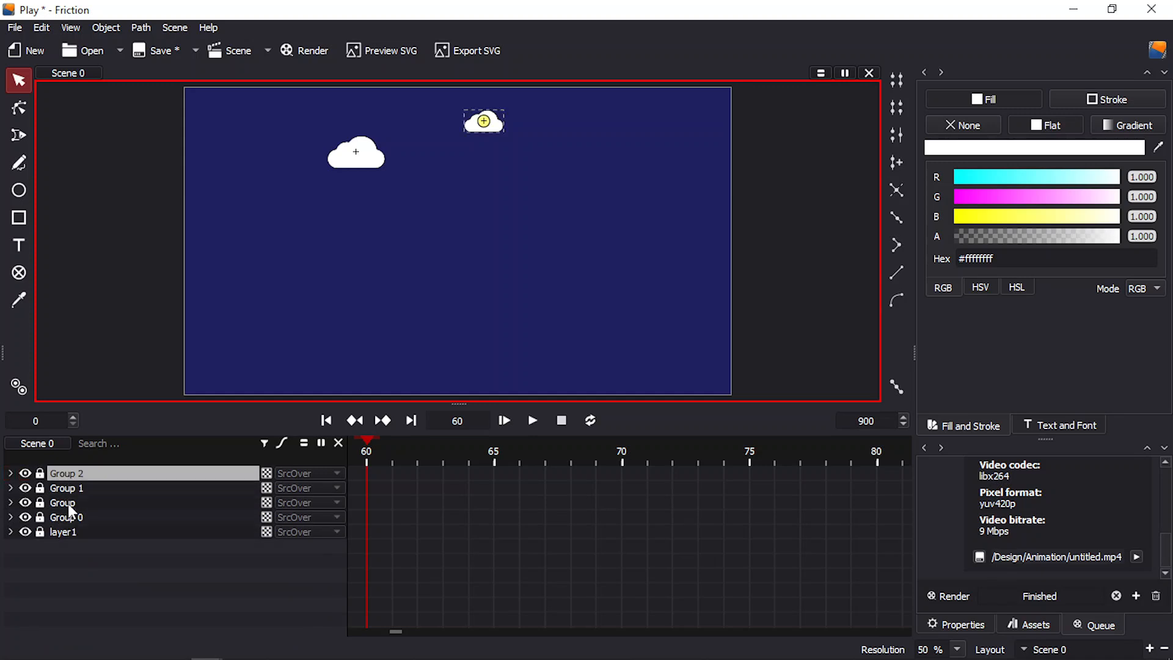
pyautogui.moveTo(72, 474); pyautogui.dragTo(76, 507)
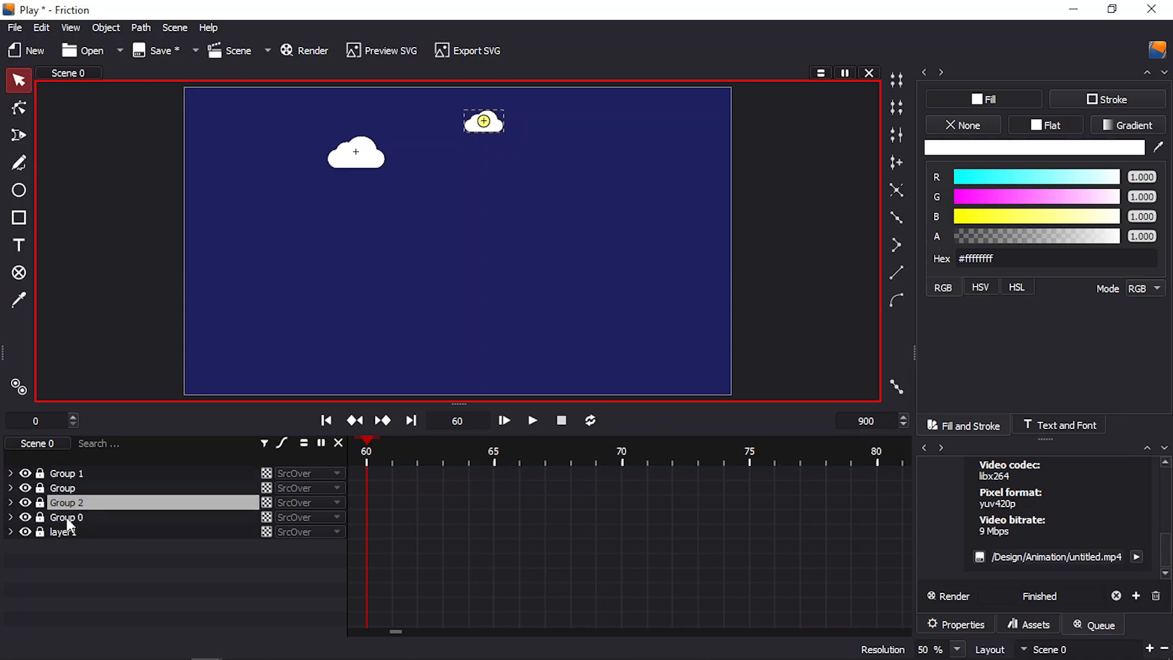
pyautogui.click(67, 518)
pyautogui.click(67, 501)
# - Expand the small cloud copy's transform, subtract 3100 from its x translation of 199.106 in Calculator, and copy the result
pyautogui.click(10, 503)
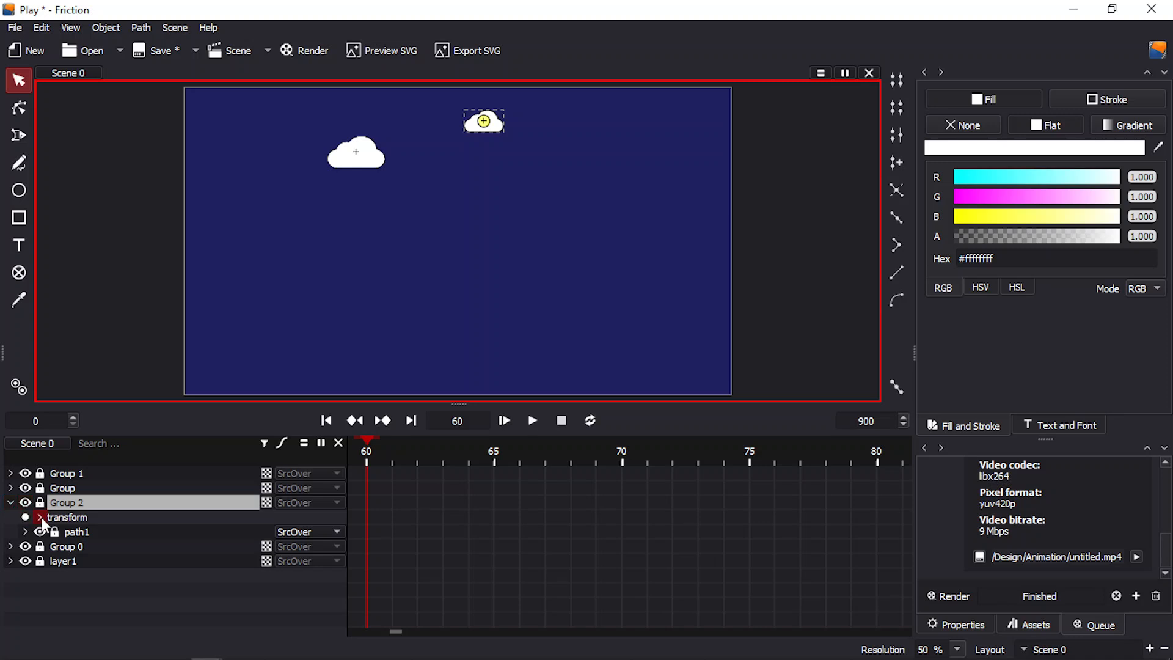
pyautogui.click(41, 518)
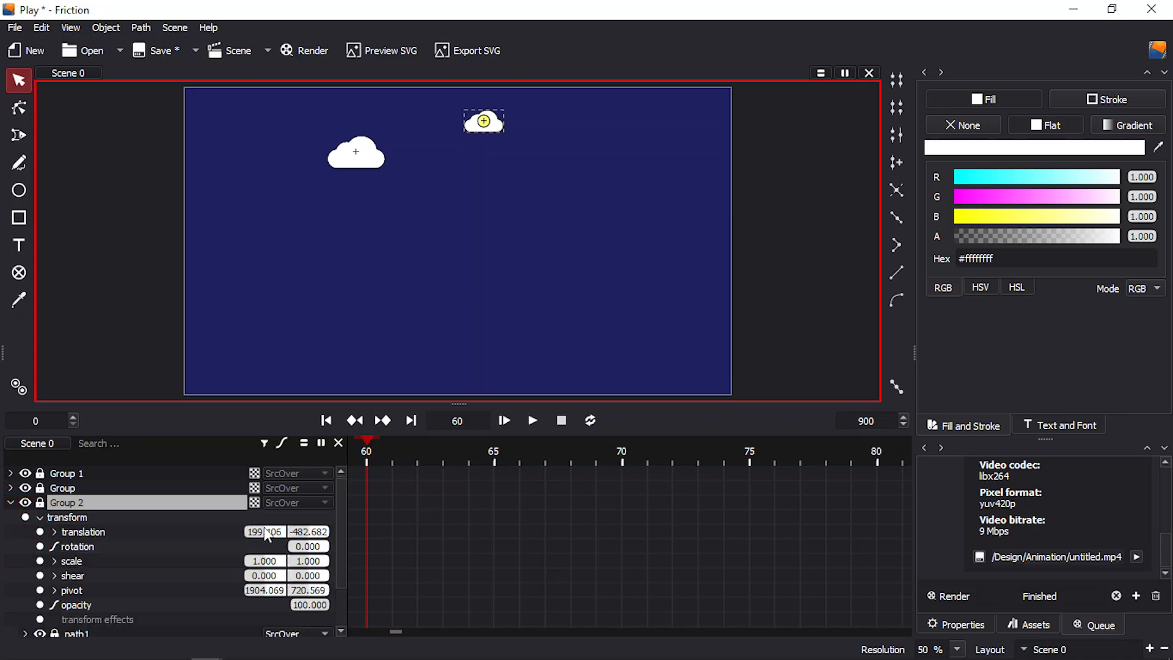
pyautogui.moveTo(239, 655)
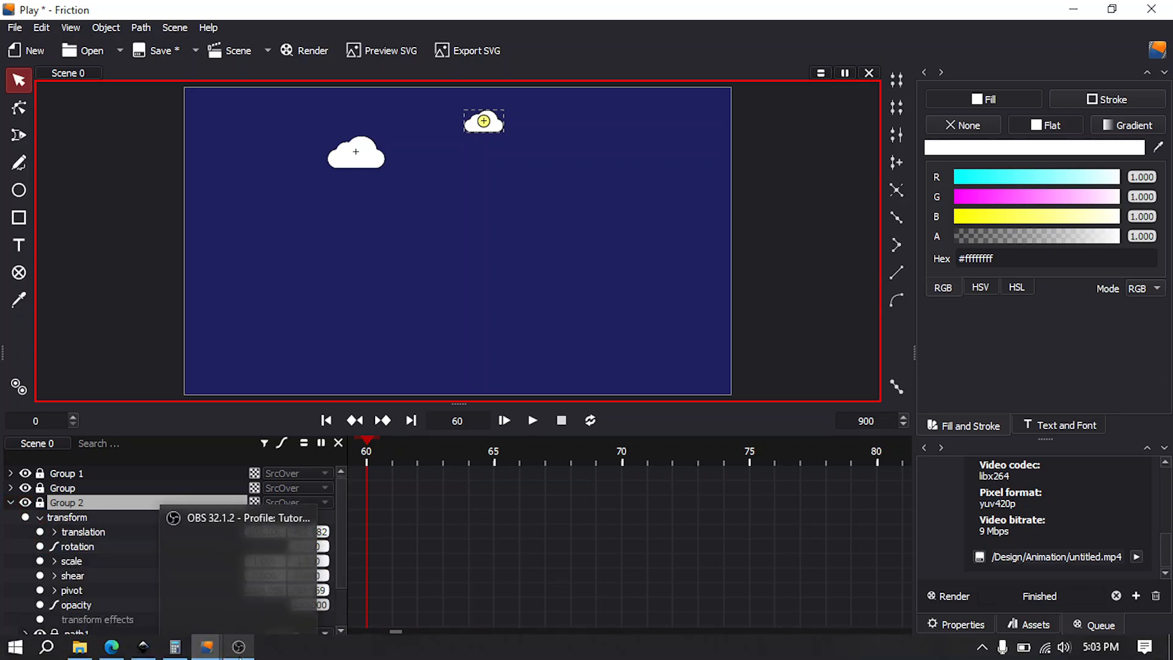
pyautogui.click(175, 647)
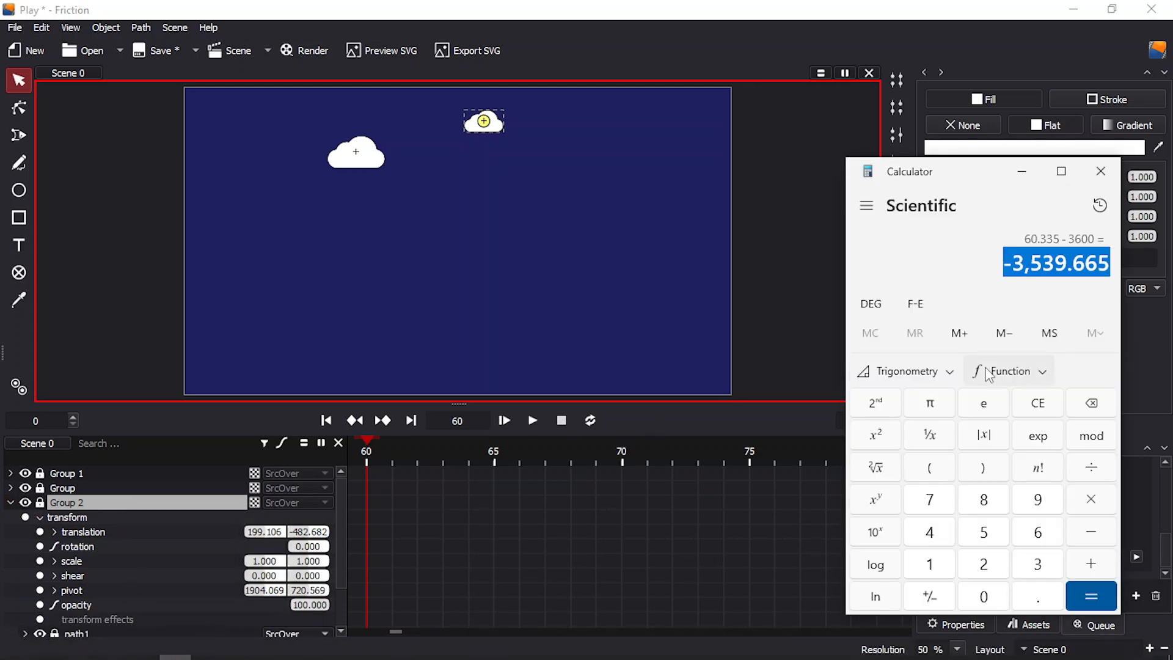
pyautogui.click(1039, 404)
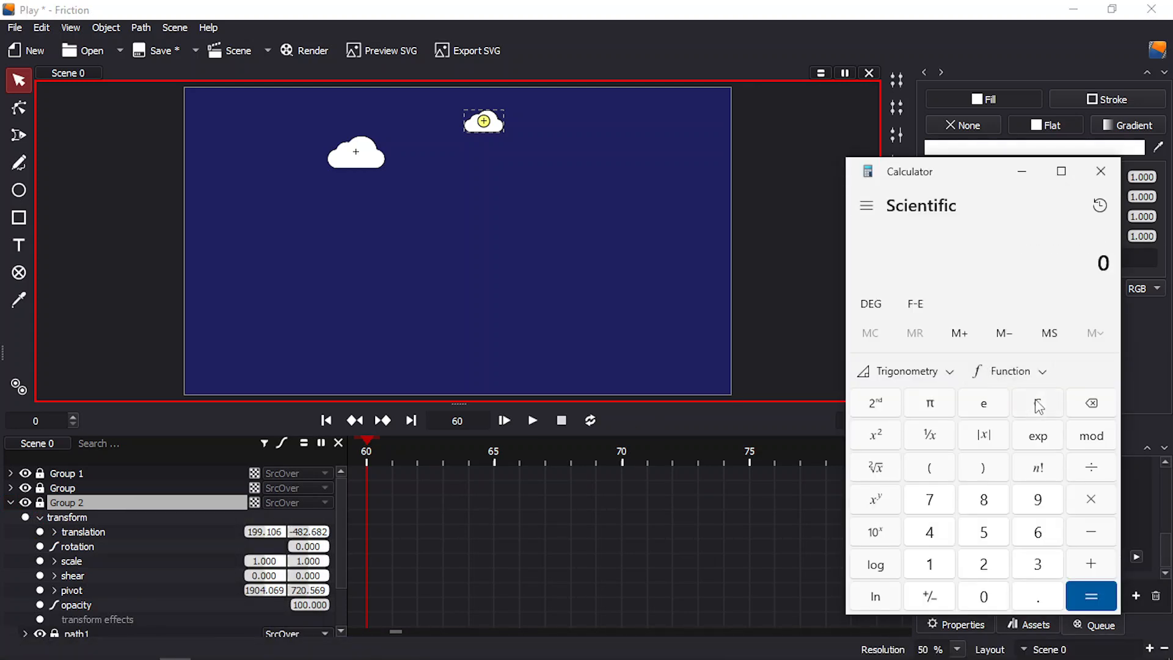
pyautogui.click(934, 572)
pyautogui.click(1038, 501)
pyautogui.click(1038, 501)
pyautogui.click(1028, 597)
pyautogui.click(943, 573)
pyautogui.click(986, 602)
pyautogui.click(1061, 534)
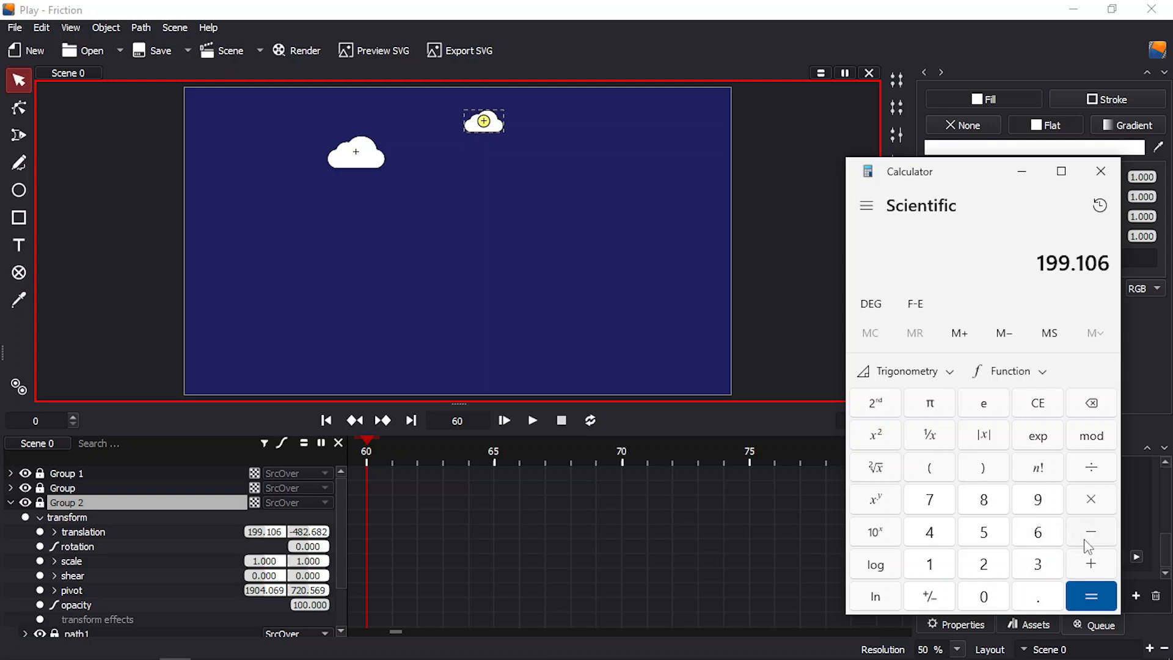
pyautogui.click(1086, 539)
pyautogui.click(1038, 564)
pyautogui.click(944, 562)
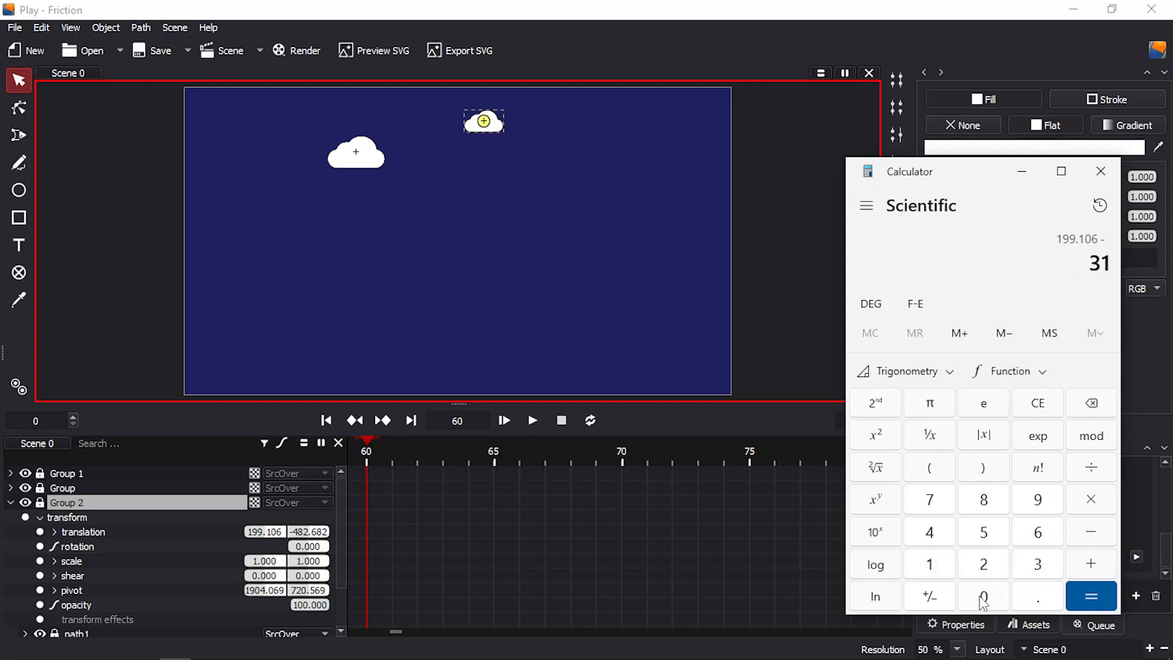
pyautogui.click(984, 601)
pyautogui.click(984, 602)
pyautogui.click(1091, 603)
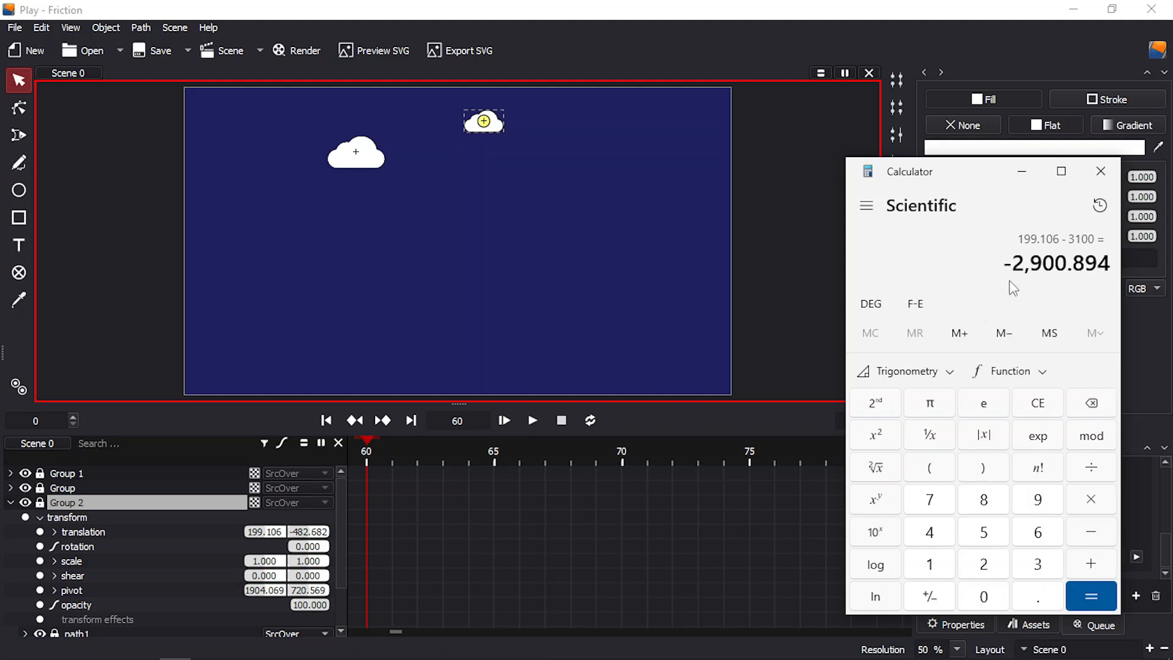
pyautogui.moveTo(1007, 267); pyautogui.dragTo(1113, 278)
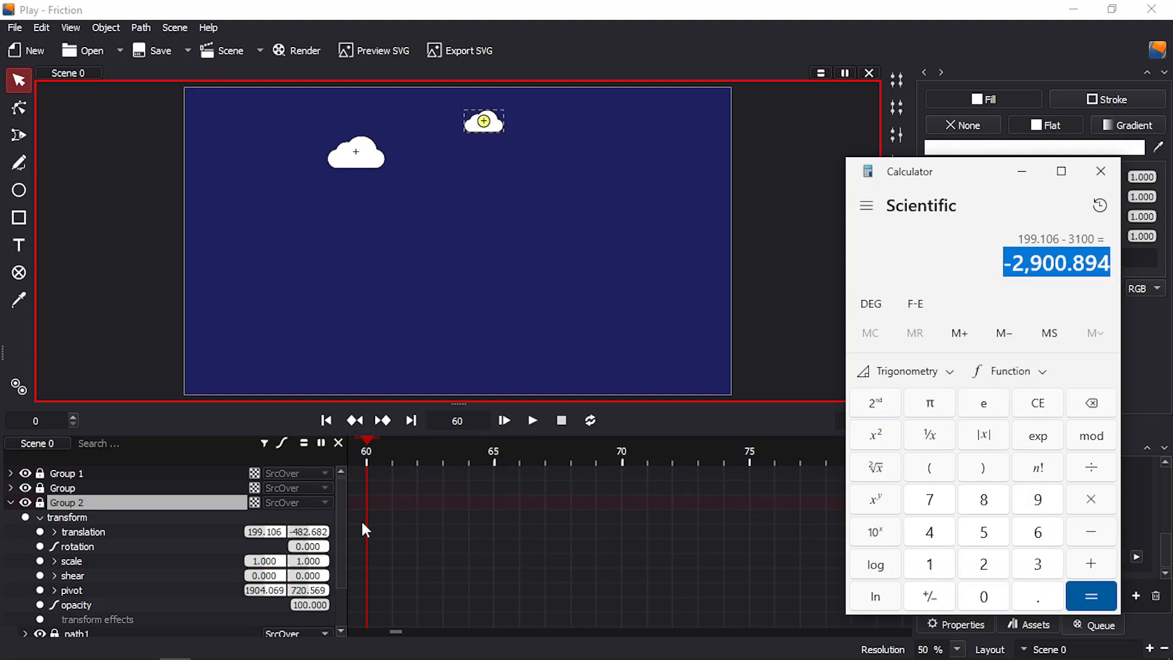
# - Set the small cloud duplicate's x translation to -2900.894 and save the project
pyautogui.click(264, 531)
pyautogui.write('-2900.894')
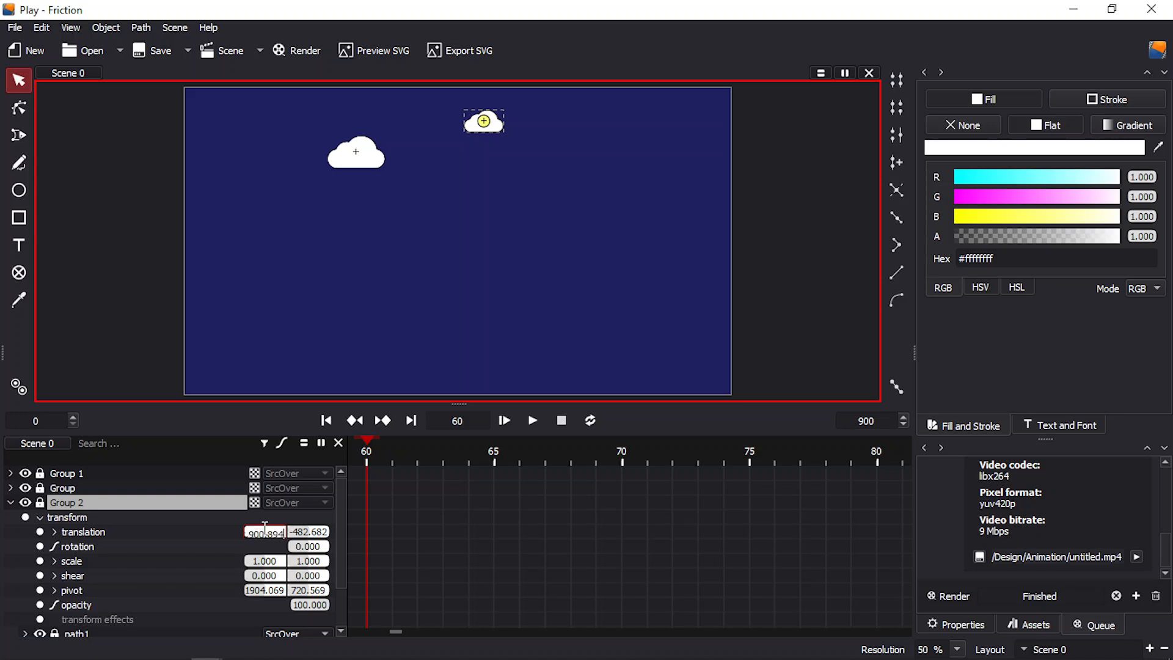
pyautogui.press('BackSpace')
pyautogui.press('Return')
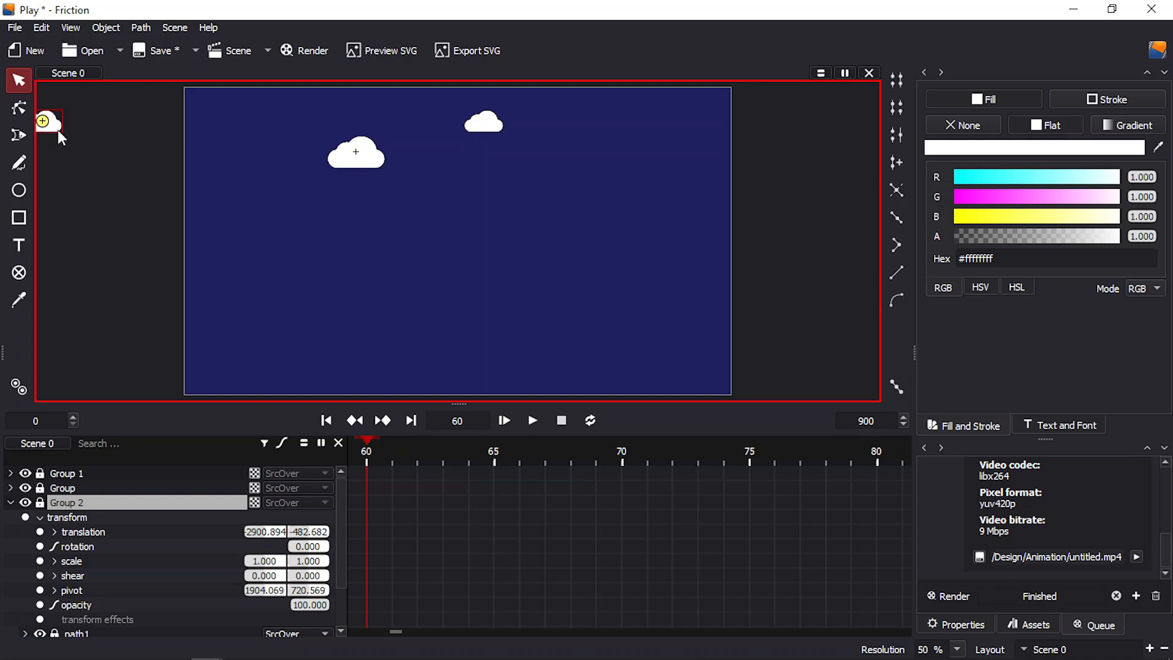
pyautogui.hotkey('ctrl', 's')
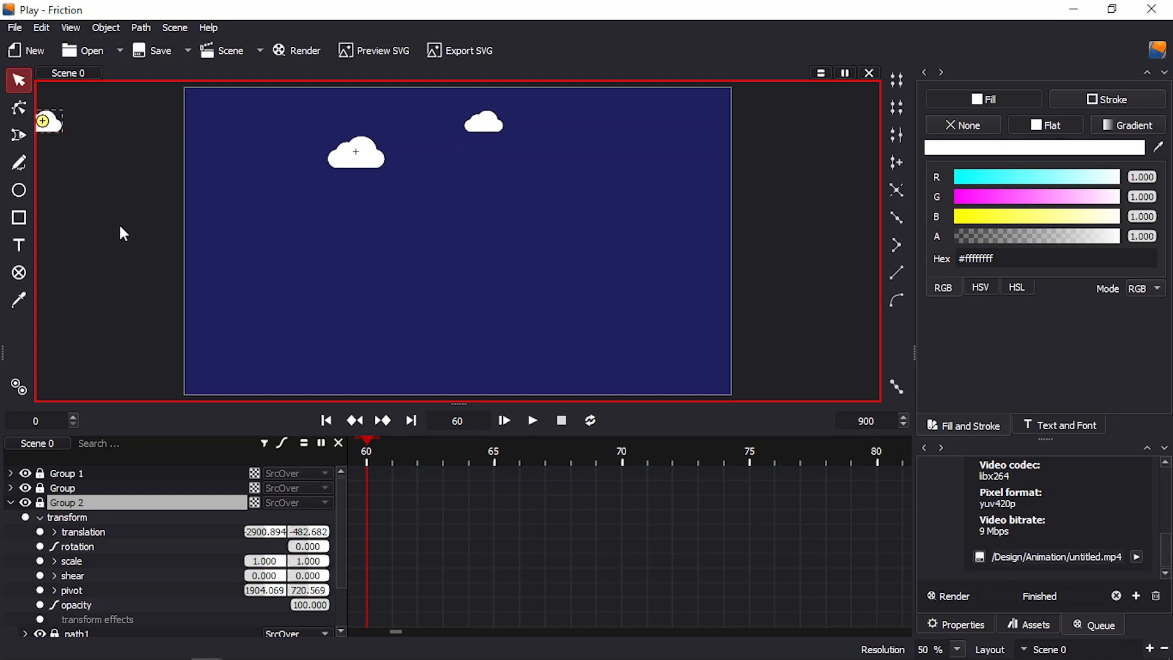
# - Preview the cloud animation as SVG in the browser and switch to the friction.js page on GitHub
pyautogui.click(372, 58)
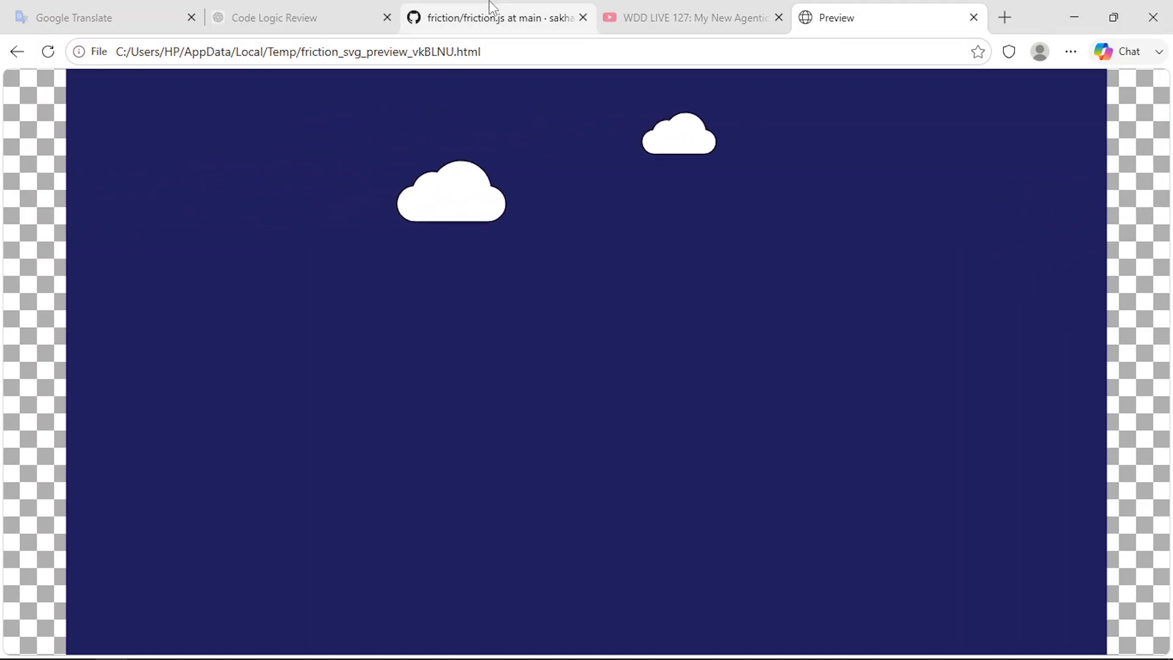
pyautogui.moveTo(490, 5)
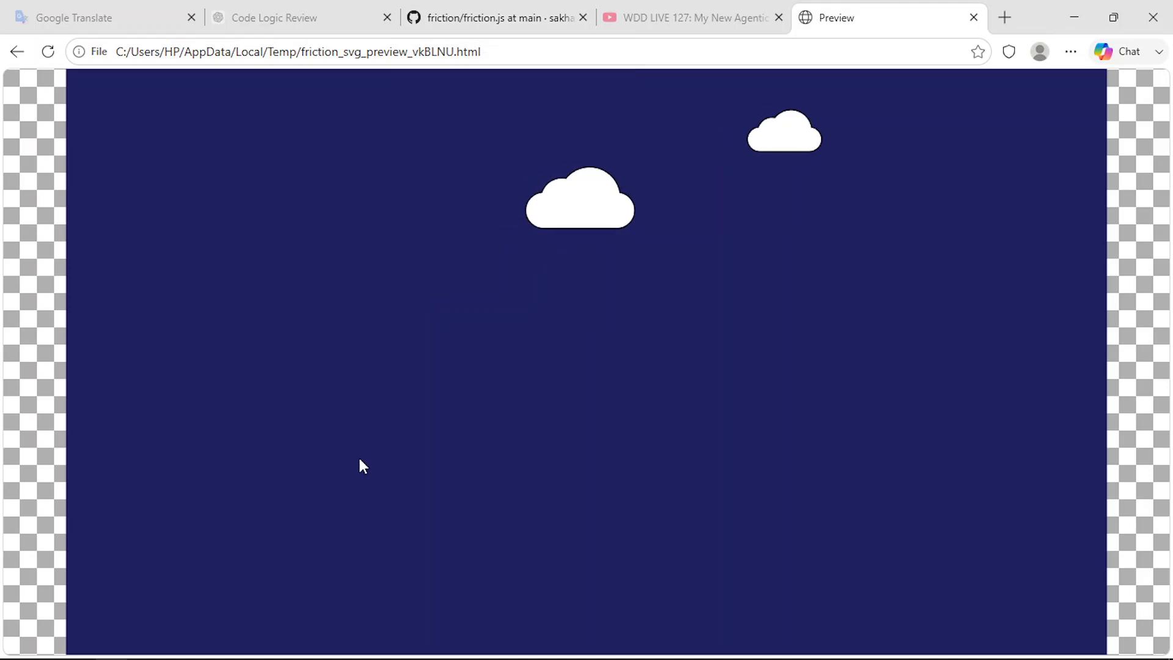
pyautogui.click(479, 5)
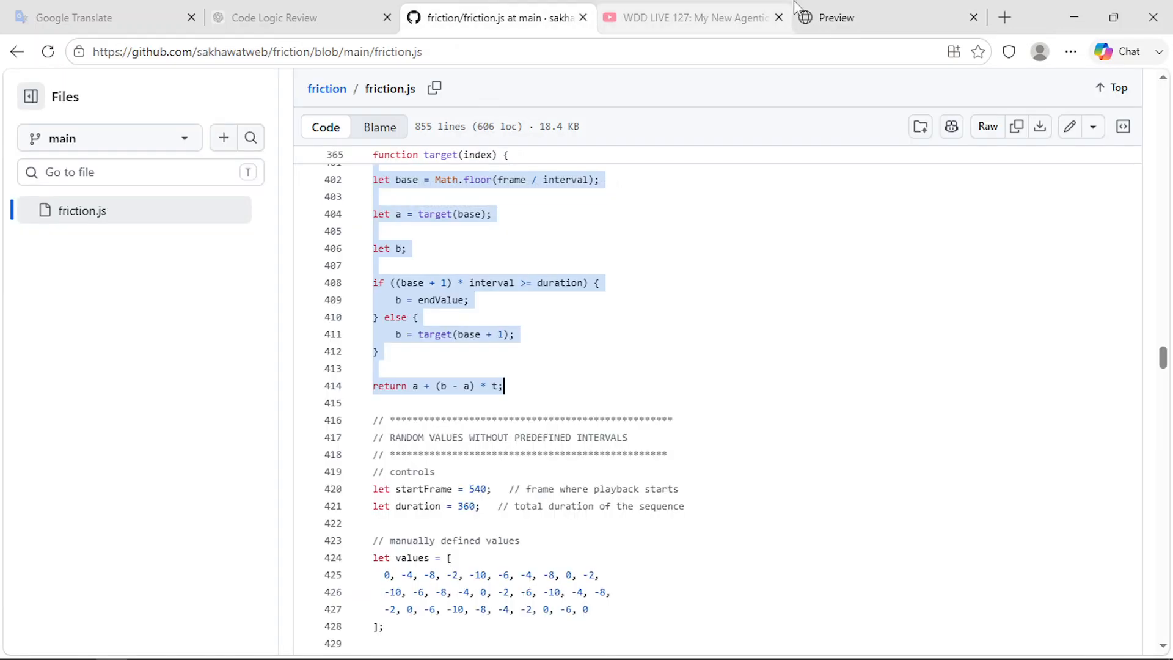
# - Close the browser's Preview page and switch back to Friction
pyautogui.click(974, 17)
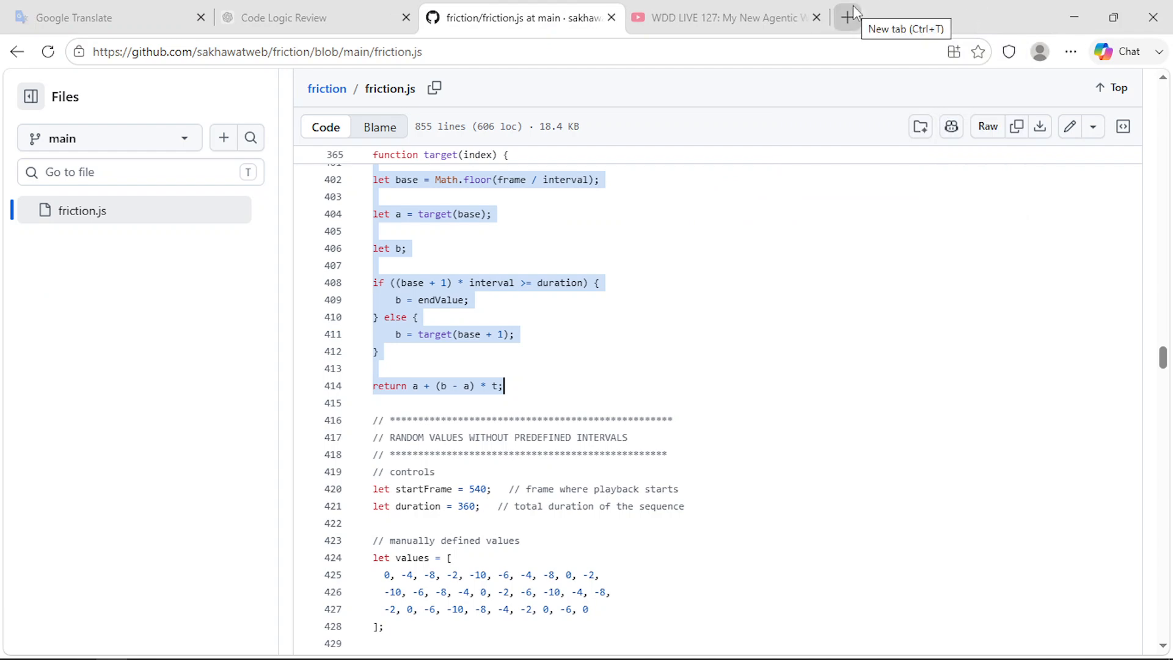
pyautogui.moveTo(177, 651)
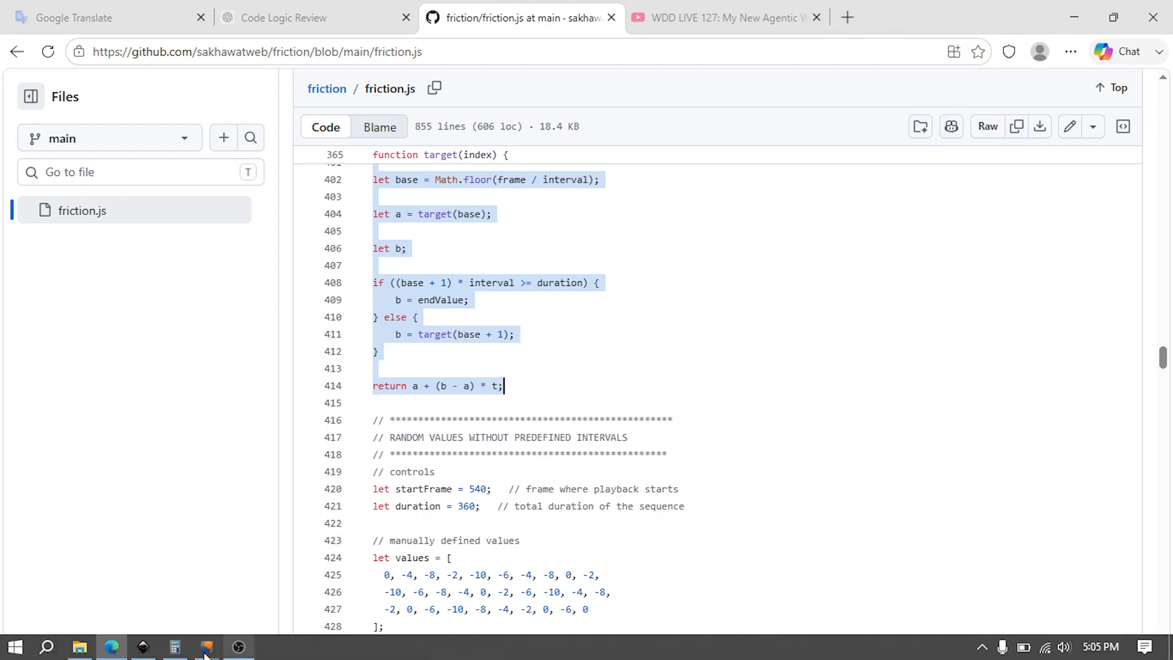
pyautogui.click(260, 575)
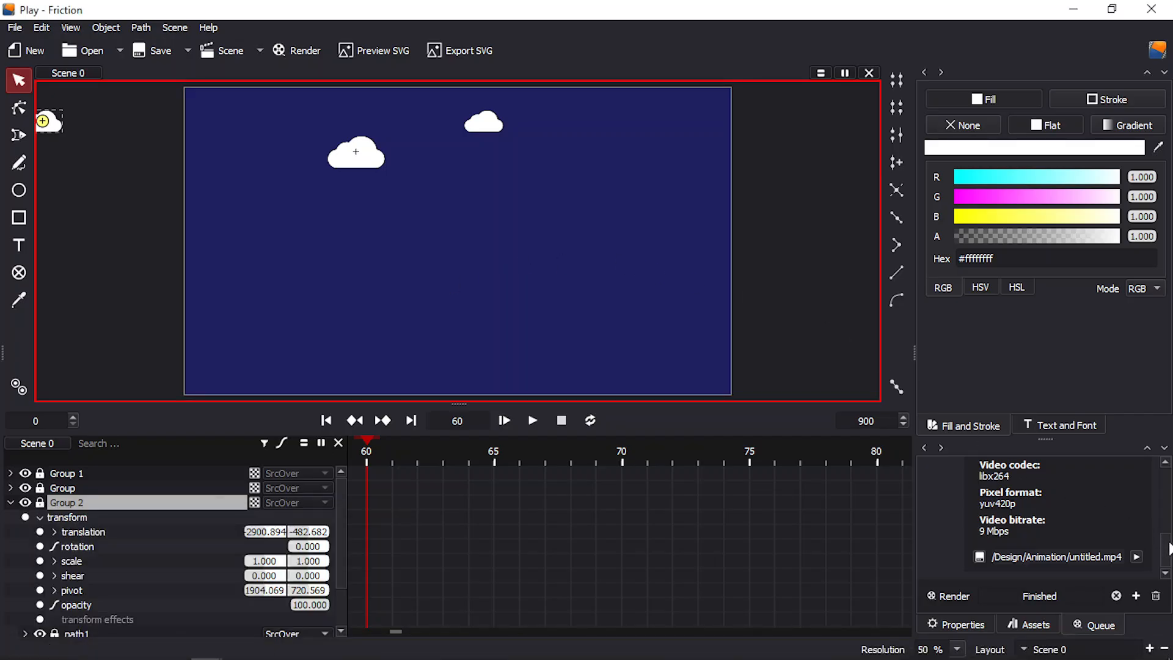
# - Set the end of the queued Scene 0 render's frame range to 900
pyautogui.moveTo(1169, 547); pyautogui.dragTo(1165, 476)
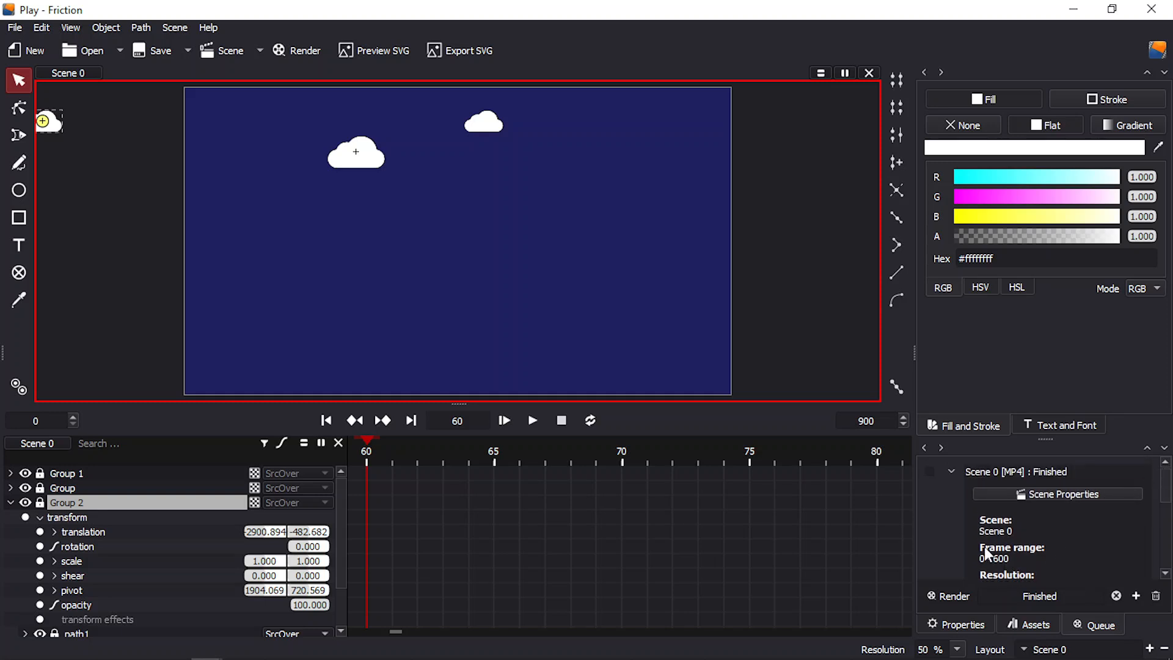
pyautogui.moveTo(1169, 488); pyautogui.dragTo(1168, 493)
pyautogui.click(1108, 475)
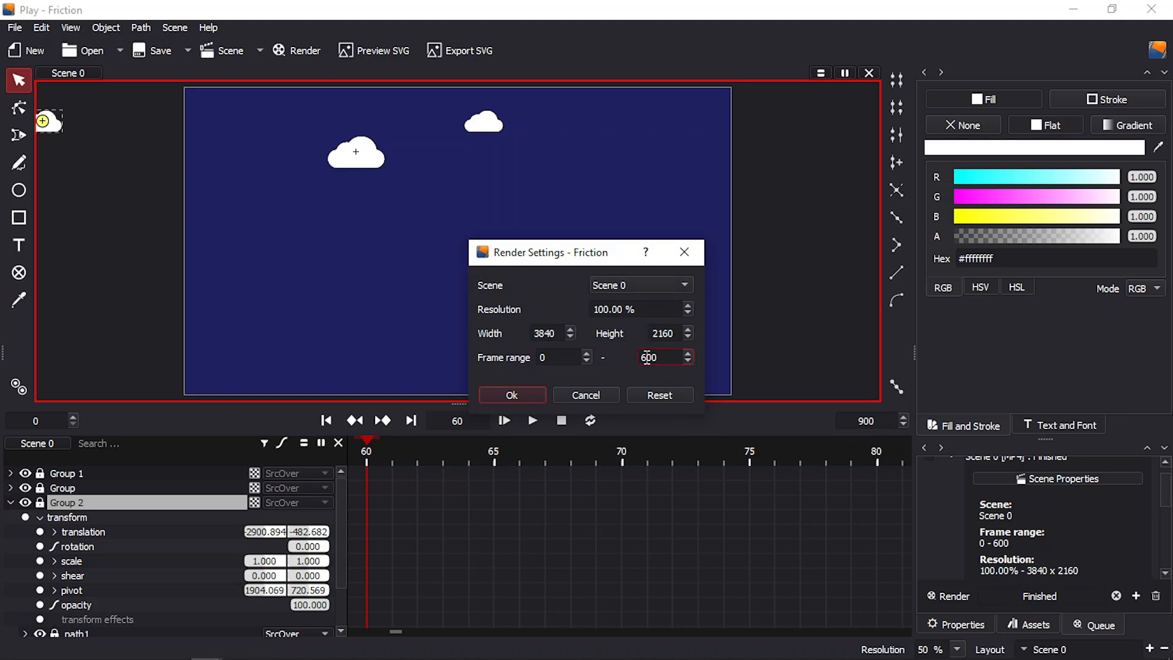
pyautogui.press('BackSpace')
pyautogui.write('9')
pyautogui.click(523, 392)
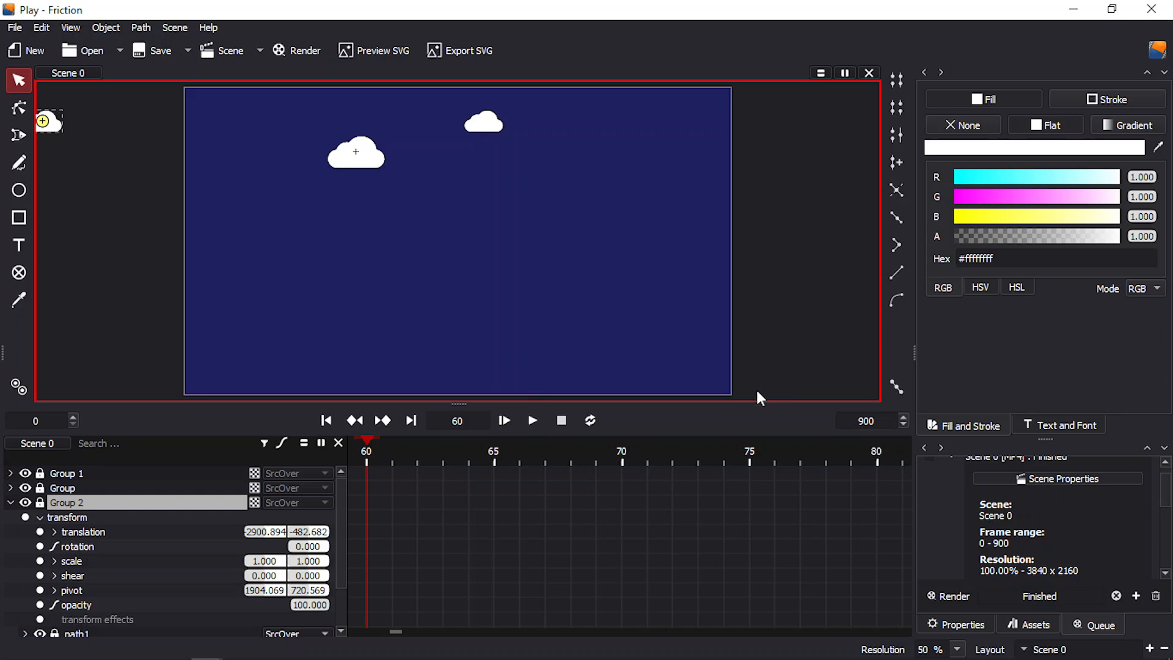
# - Look through the output profiles available for the queued Scene 0 render without changing the profile
pyautogui.moveTo(1166, 491); pyautogui.dragTo(1167, 535)
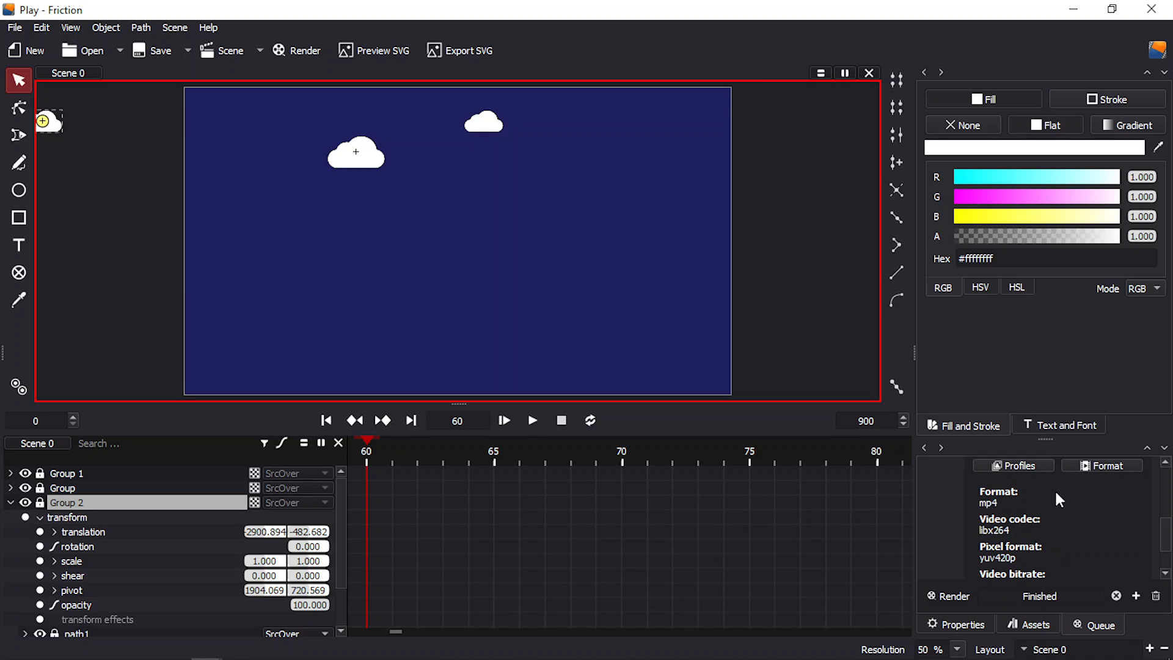
pyautogui.click(1029, 466)
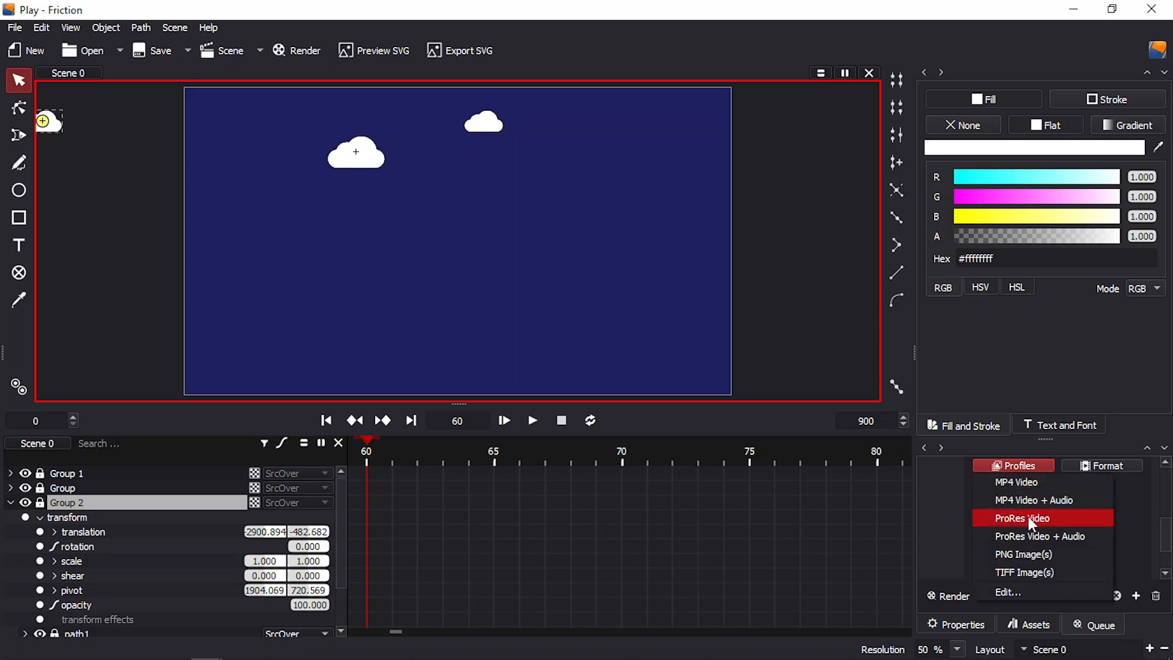
pyautogui.click(942, 506)
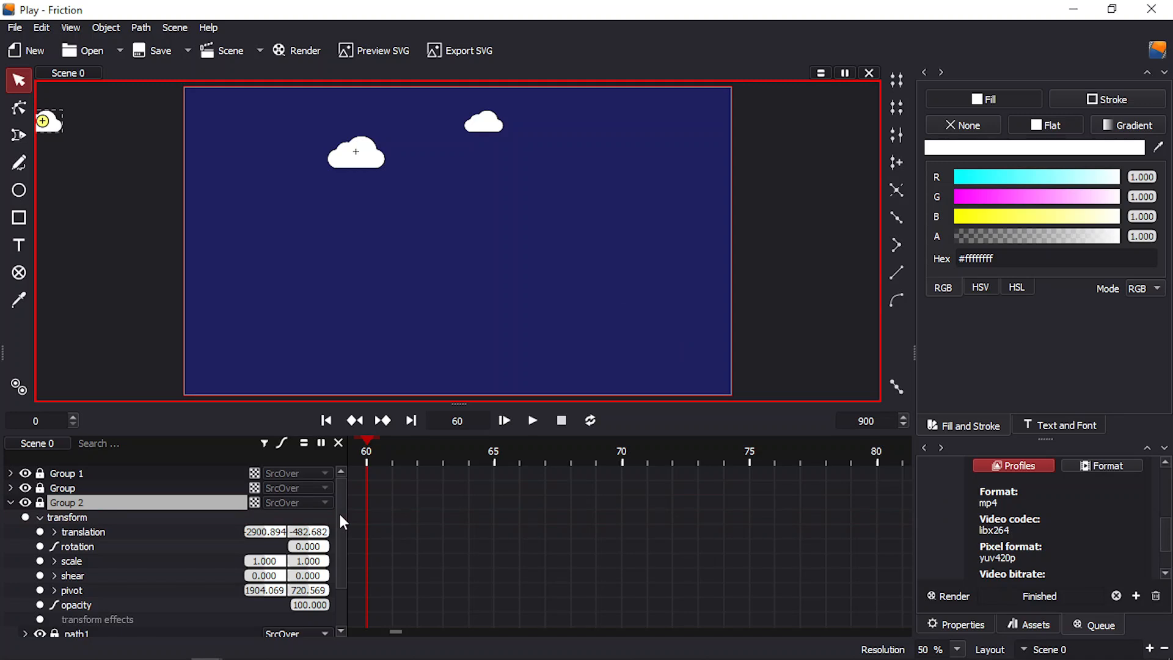
# - Make the background rectangle rect1 in layer1 transparent by setting its fill alpha to 0
pyautogui.scroll(-1, 338, 518)
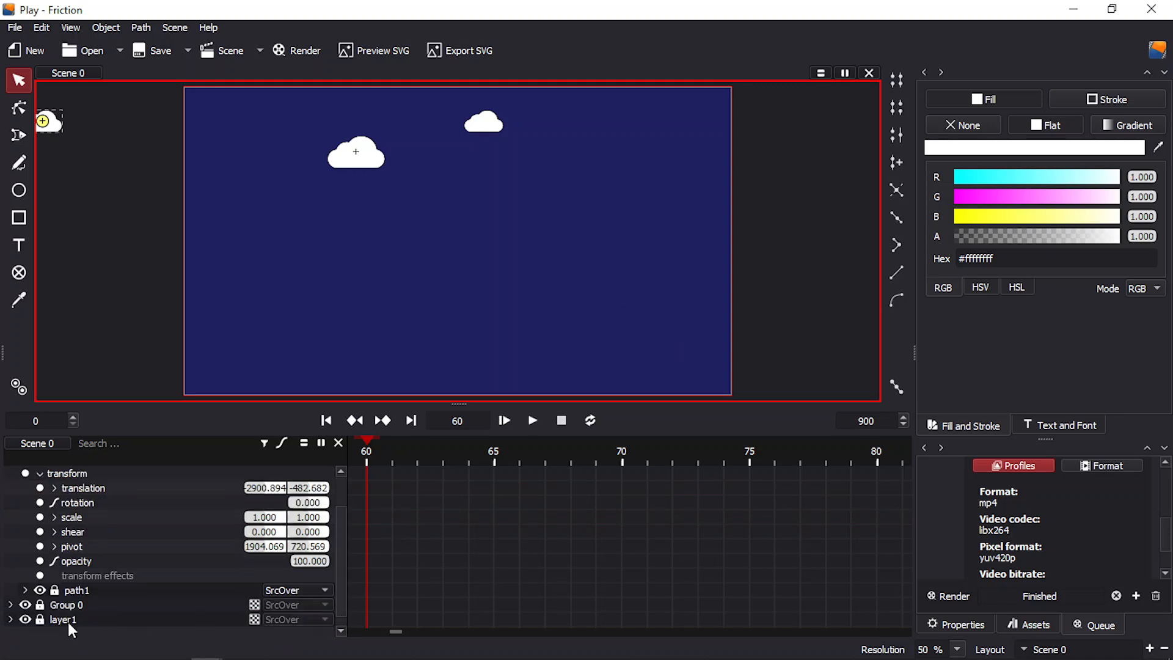
pyautogui.click(8, 621)
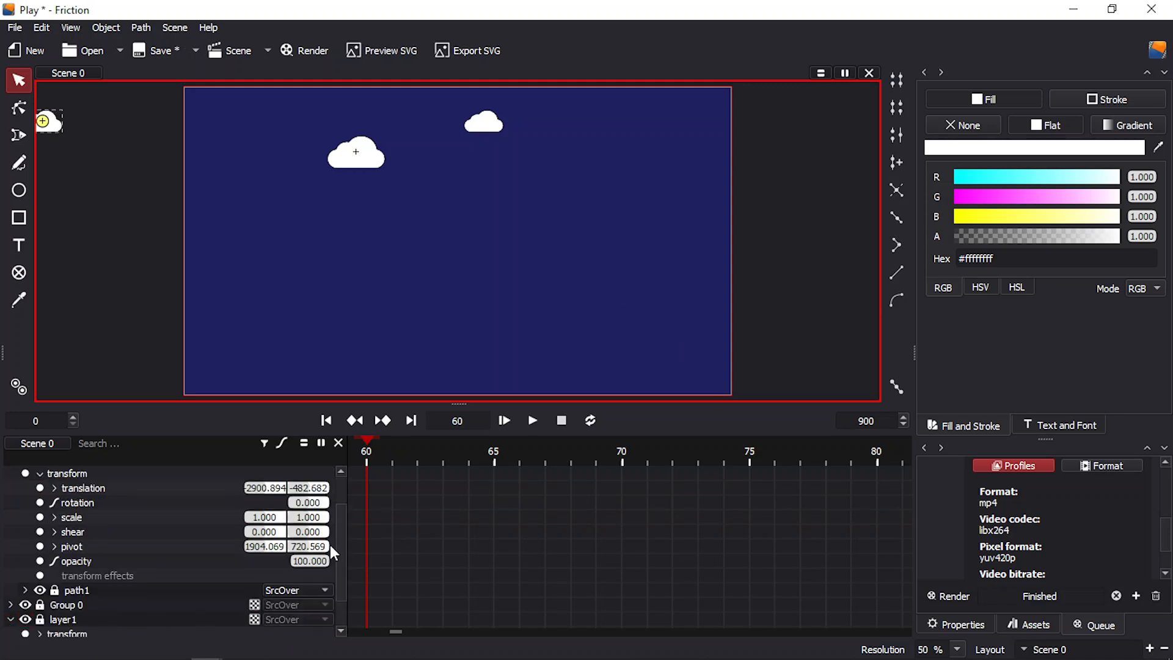
pyautogui.scroll(-1, 336, 547)
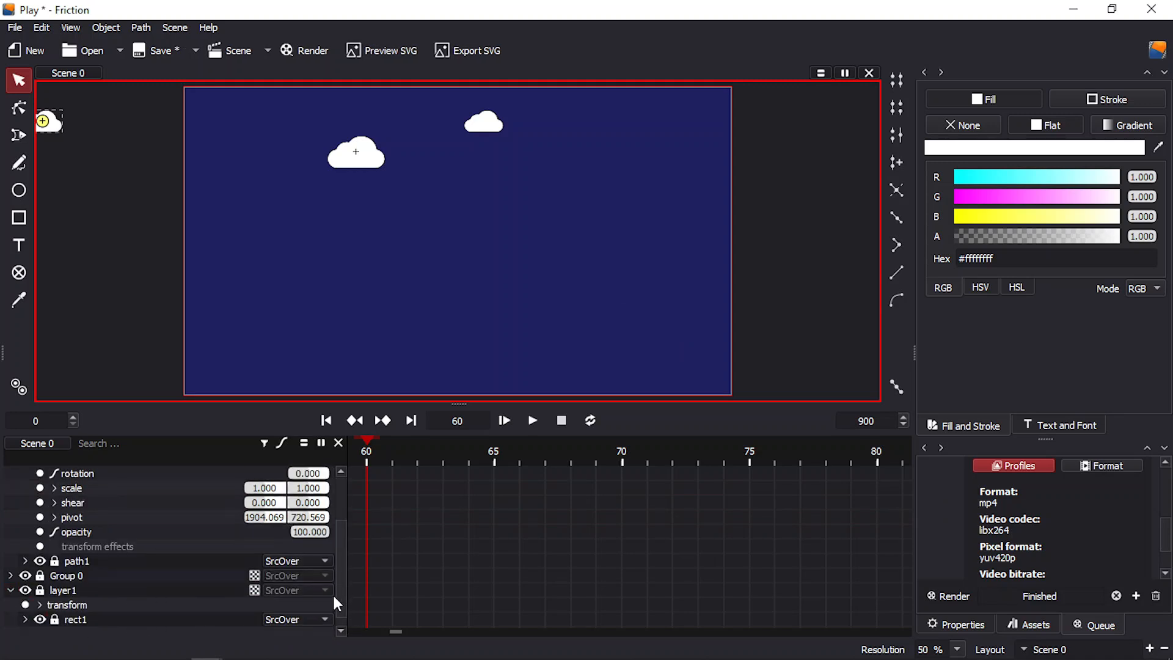
pyautogui.click(89, 619)
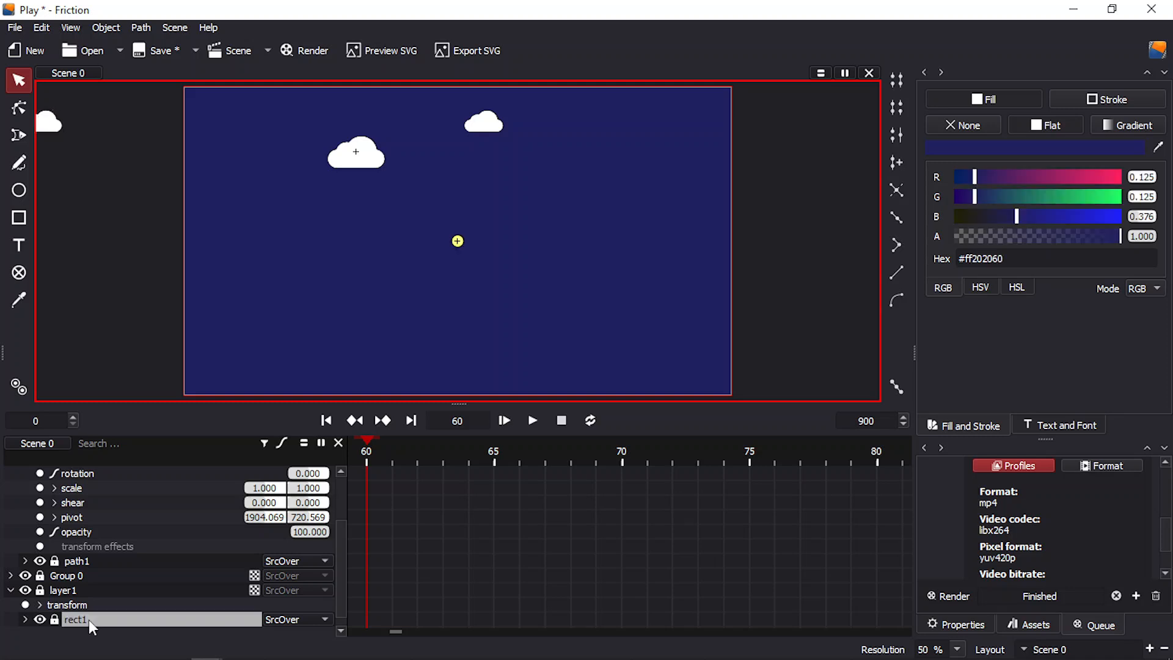
pyautogui.click(1141, 237)
pyautogui.write('0')
pyautogui.press('Return')
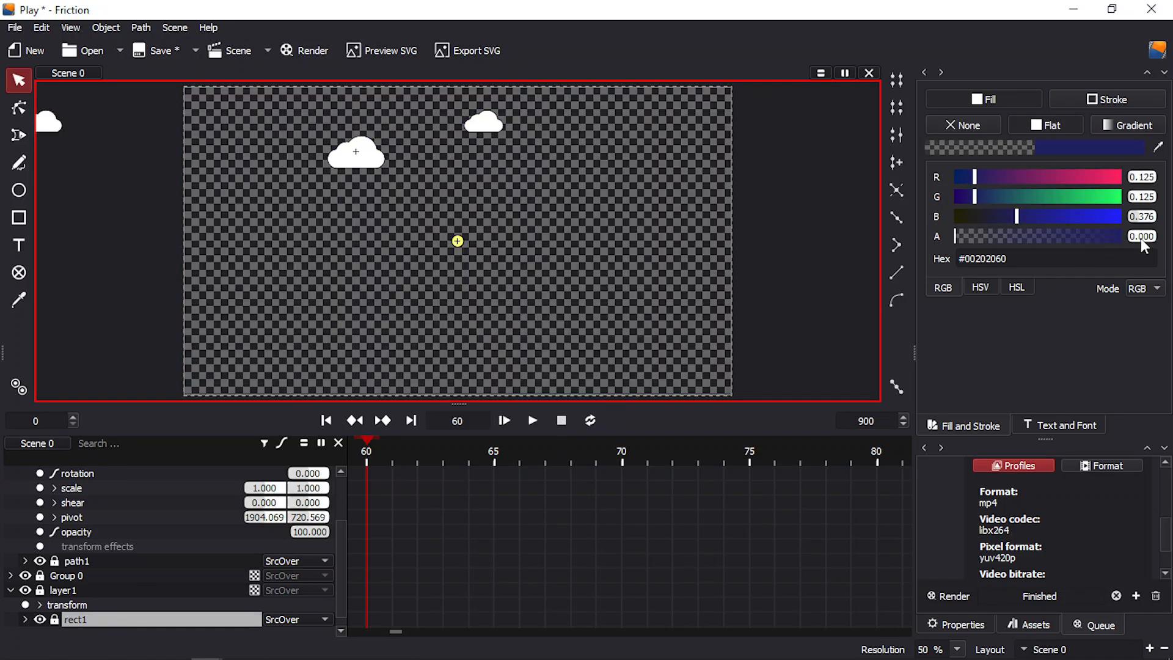
# - Review the render output profiles again and set rect1's fill alpha back to 1
pyautogui.click(1013, 466)
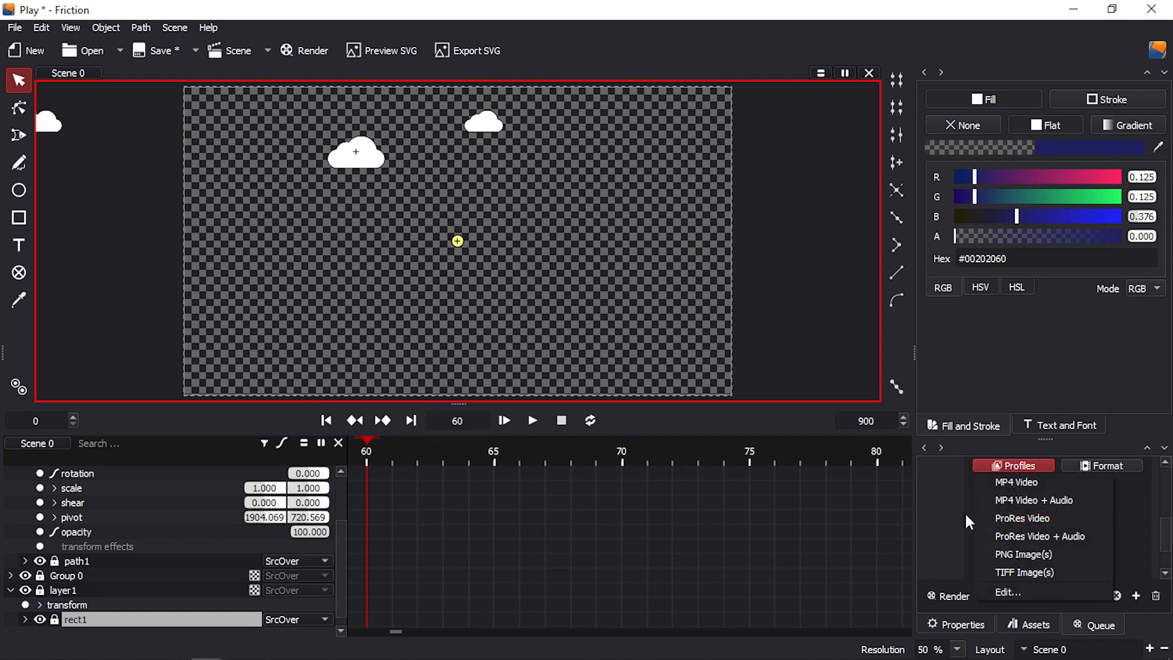
pyautogui.click(936, 515)
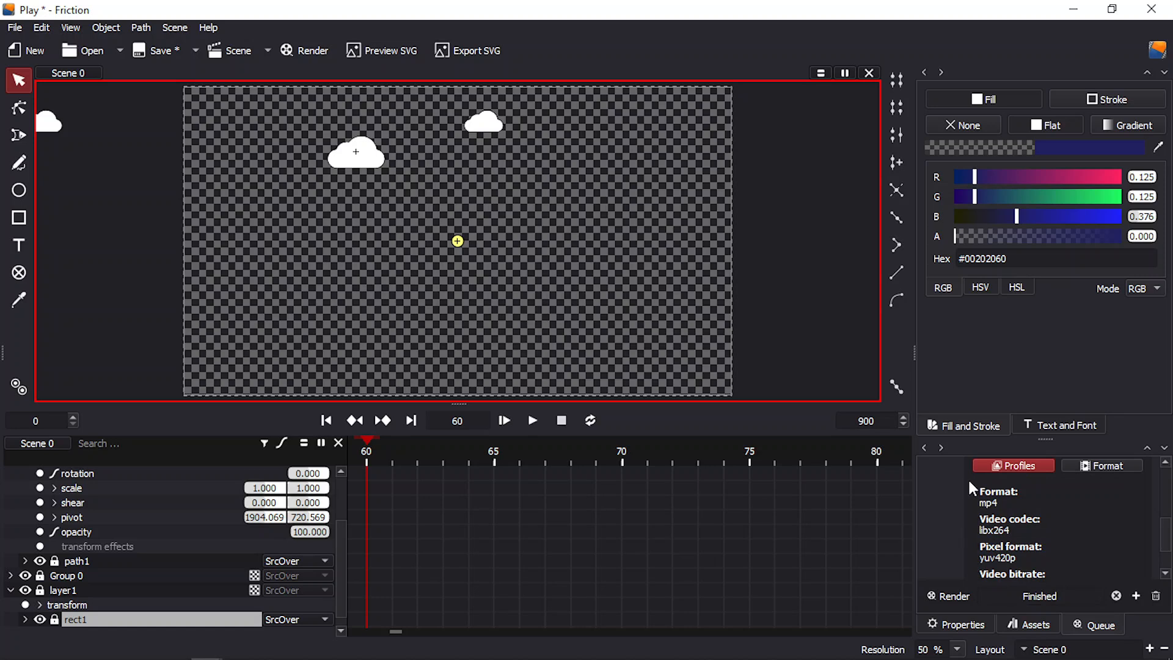
pyautogui.click(1140, 238)
pyautogui.write('1')
pyautogui.press('Return')
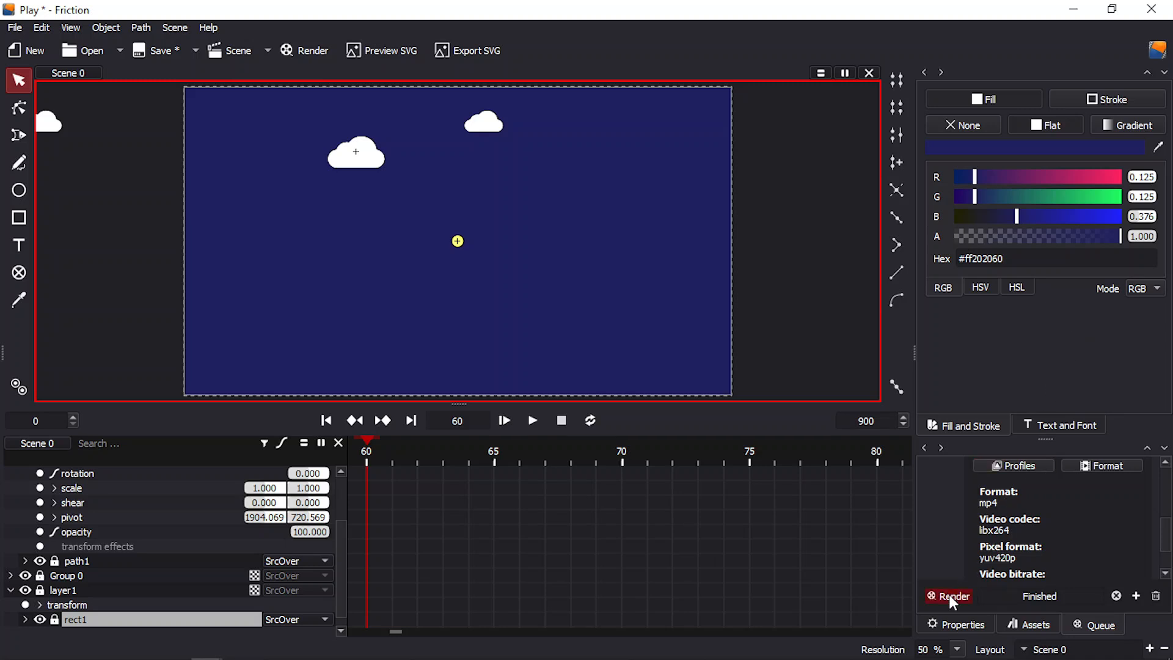
# - Review the queued render's MP4 output settings and save the project
pyautogui.moveTo(1166, 541); pyautogui.dragTo(1166, 565)
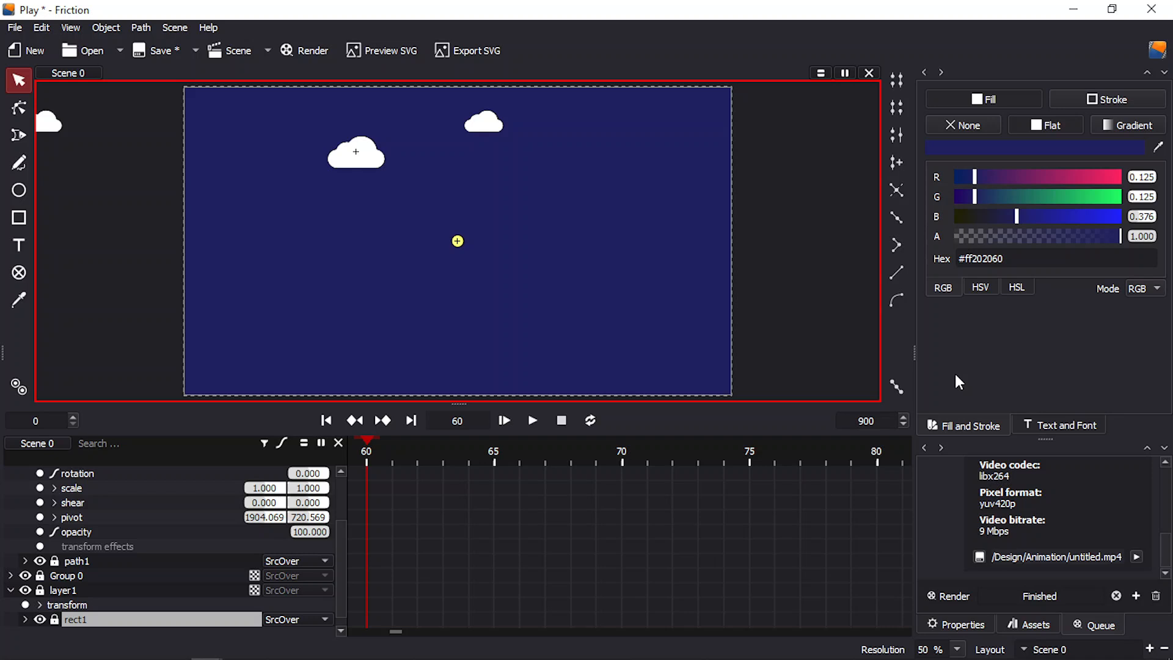
pyautogui.hotkey('ctrl', 's')
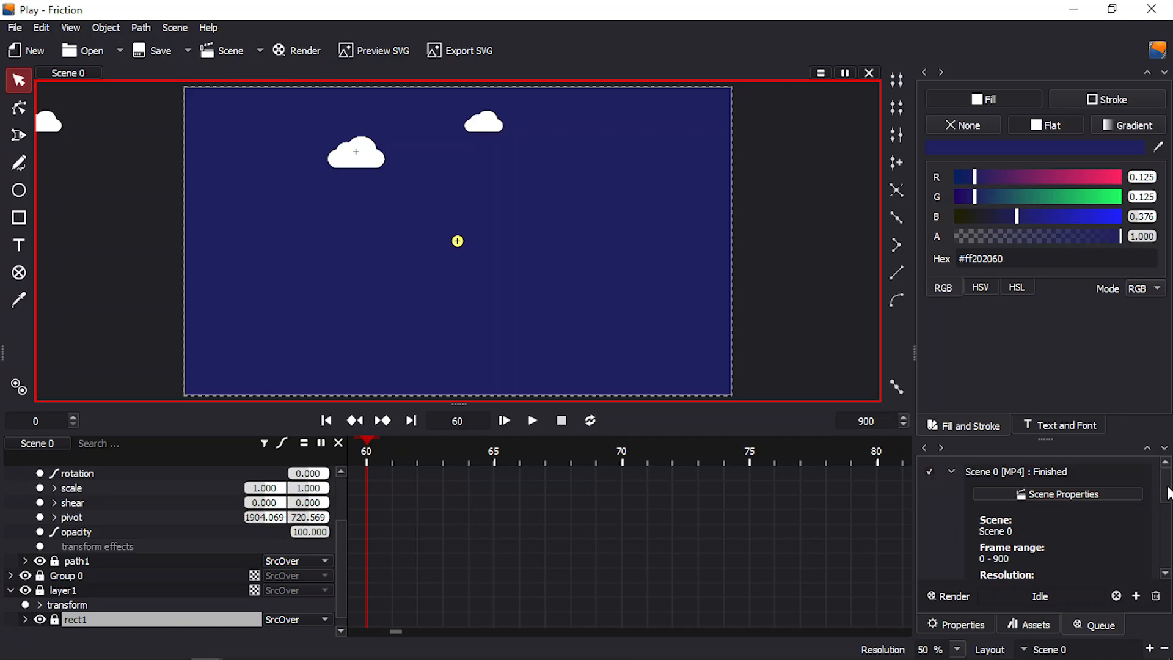
# - Render the queued Scene 0 to untitled.mp4 and open the finished video
pyautogui.moveTo(1167, 492); pyautogui.dragTo(1162, 574)
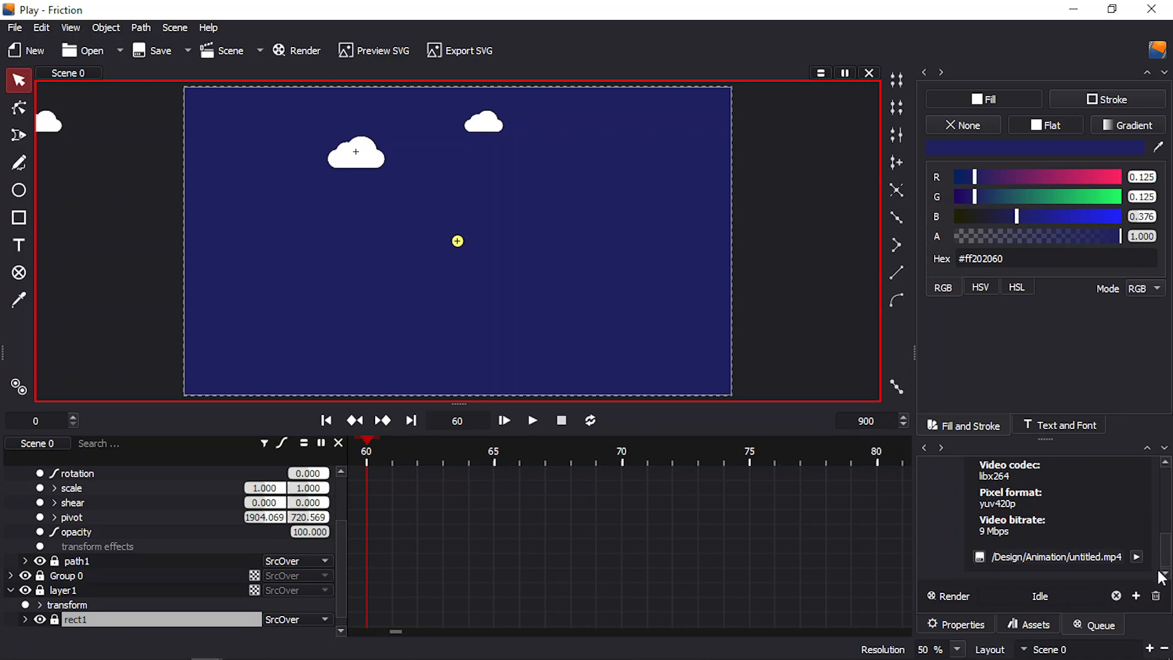
pyautogui.click(950, 595)
pyautogui.click(1136, 555)
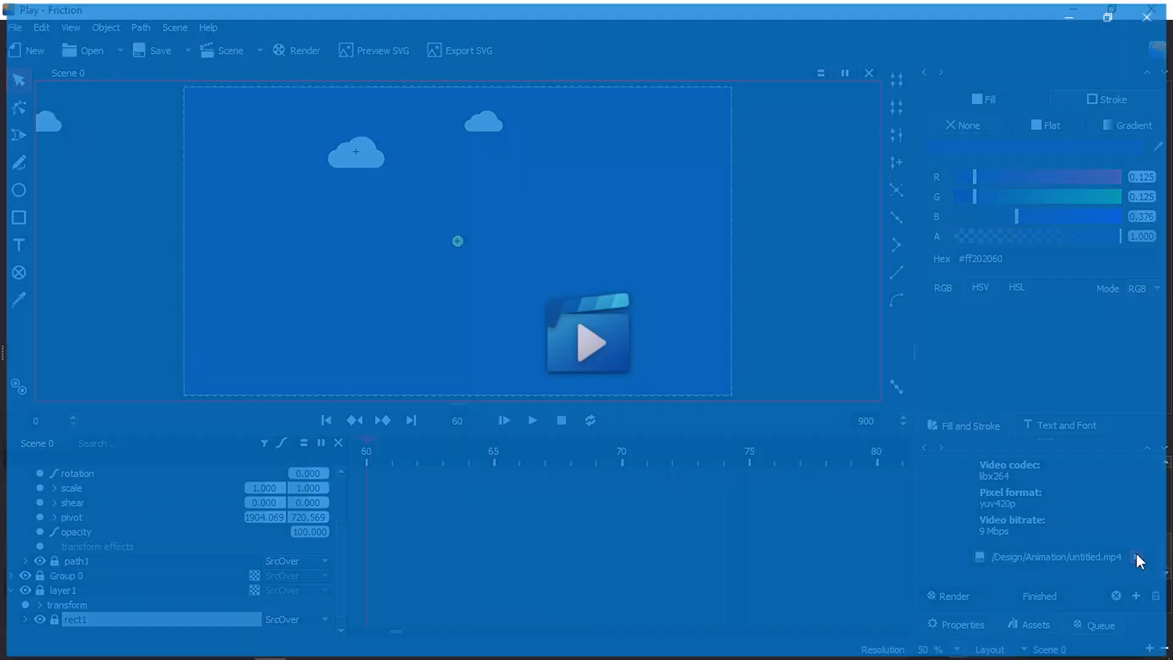